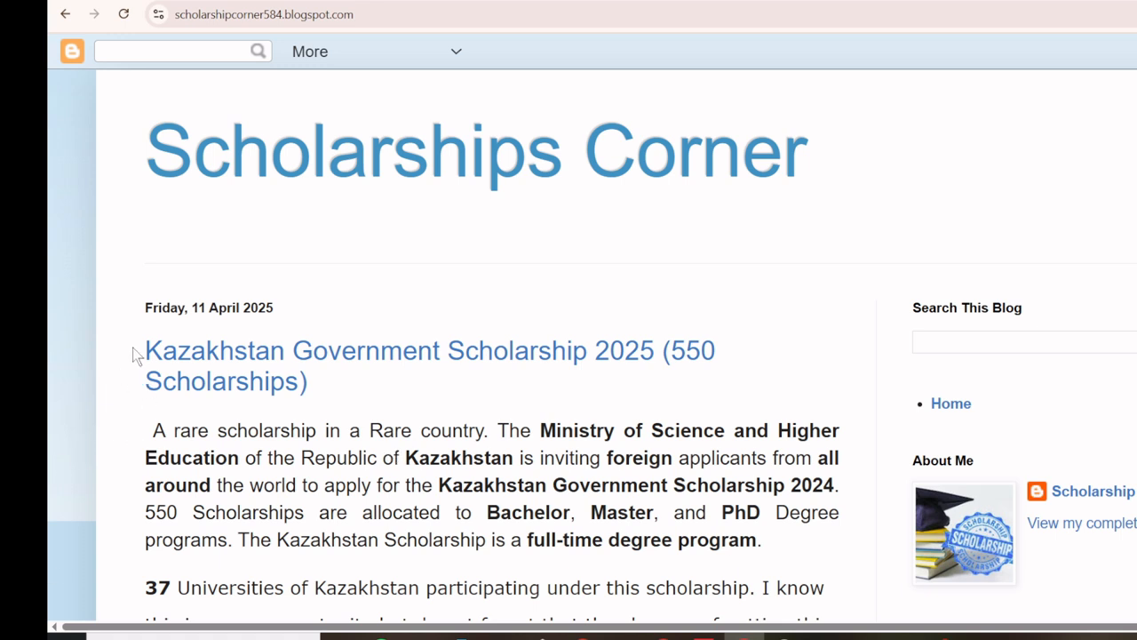
Step: Highlight the post title, the 37 participating universities, and the Fully Funded phrase
drag(134, 353, 329, 391)
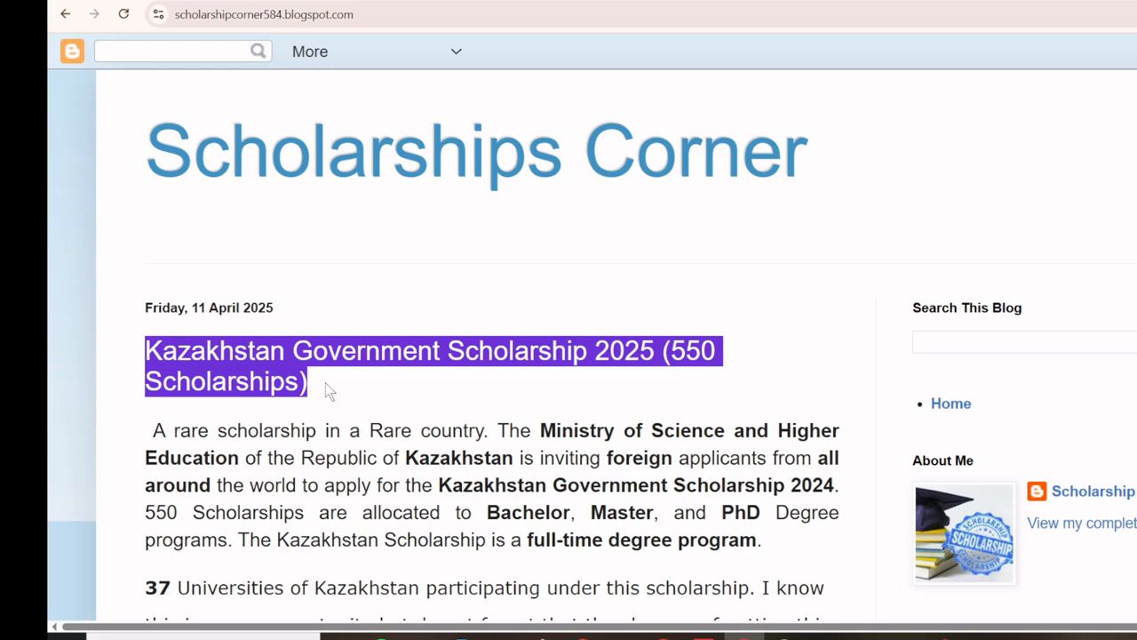
scroll(333, 409, down, 2)
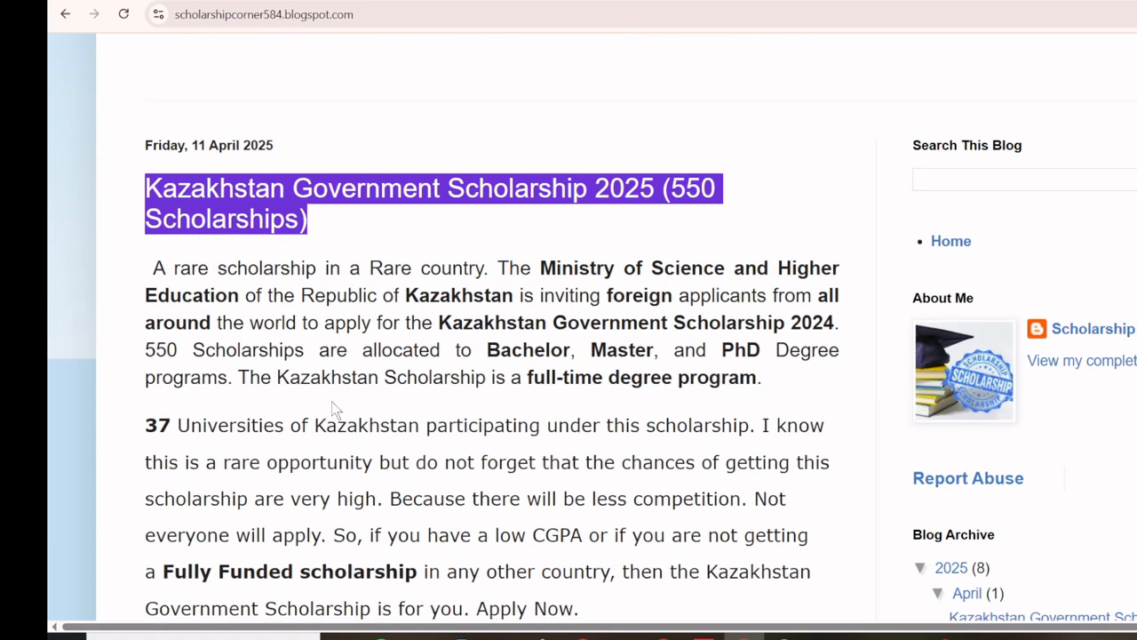
drag(138, 427, 744, 419)
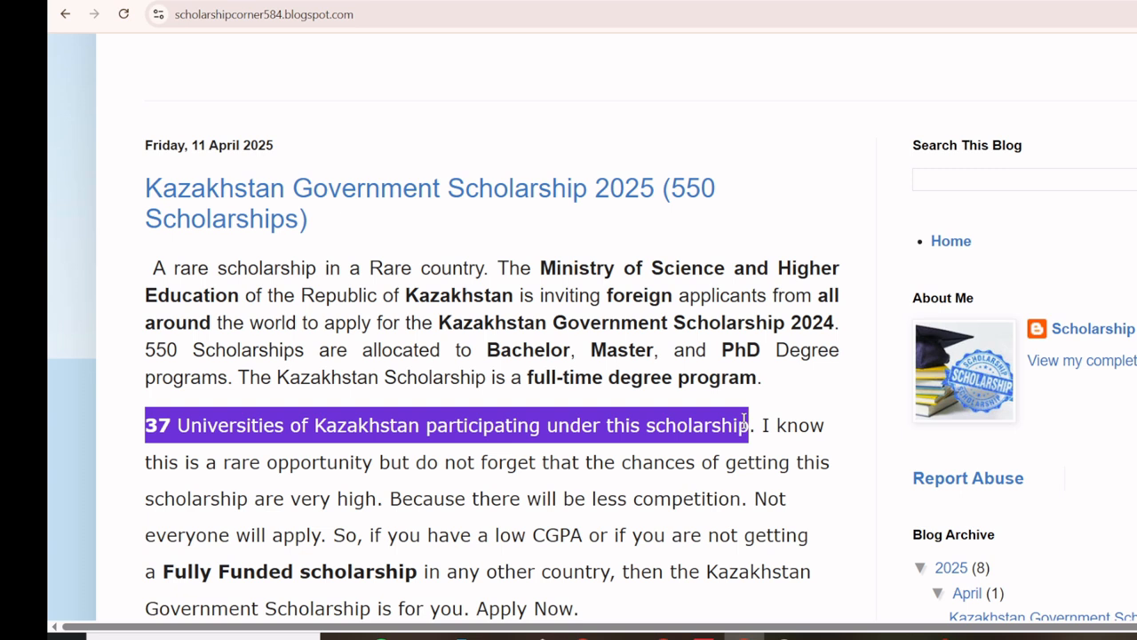
drag(154, 573, 456, 576)
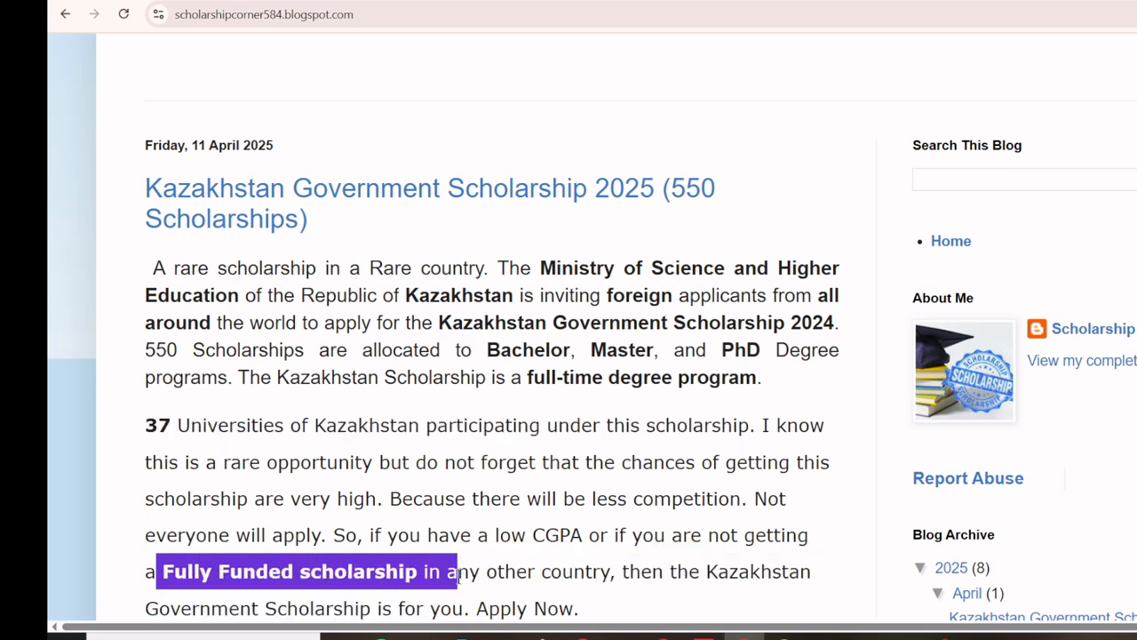
Step: Highlight the offered degree levels, the 550 scholarships and the 31st May 2024 deadline
scroll(309, 353, down, 5)
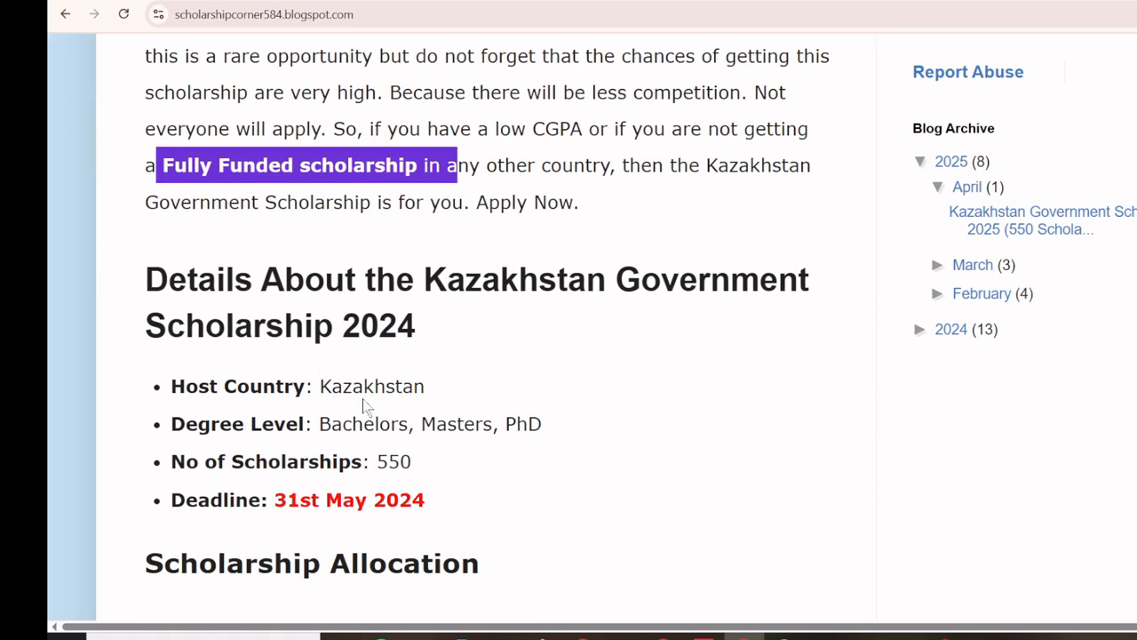
drag(318, 424, 566, 429)
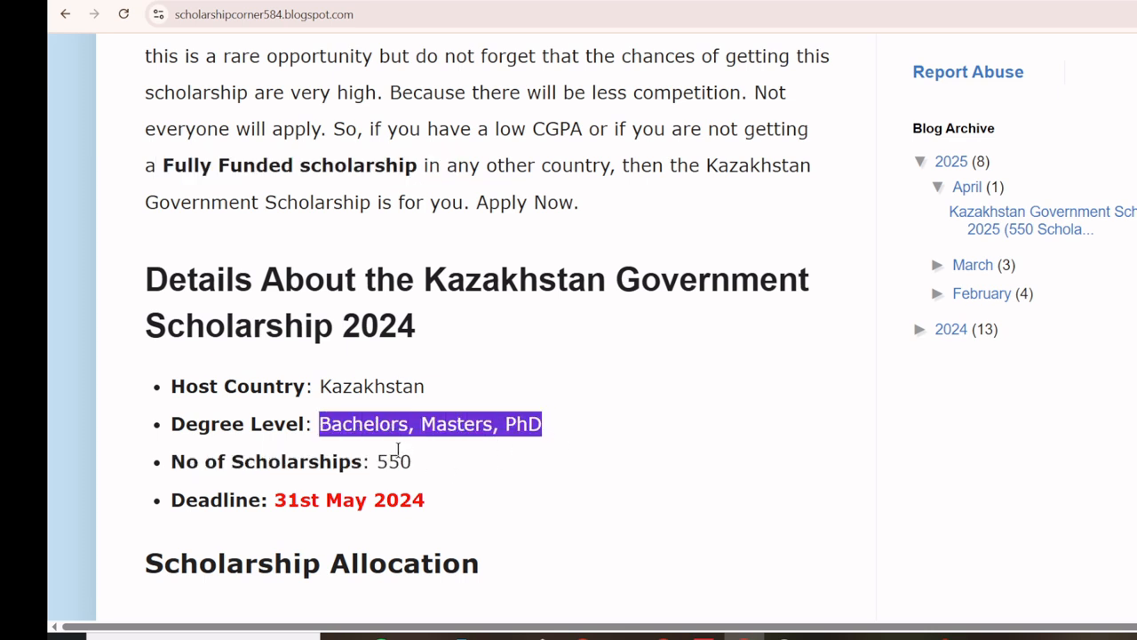
double_click(393, 460)
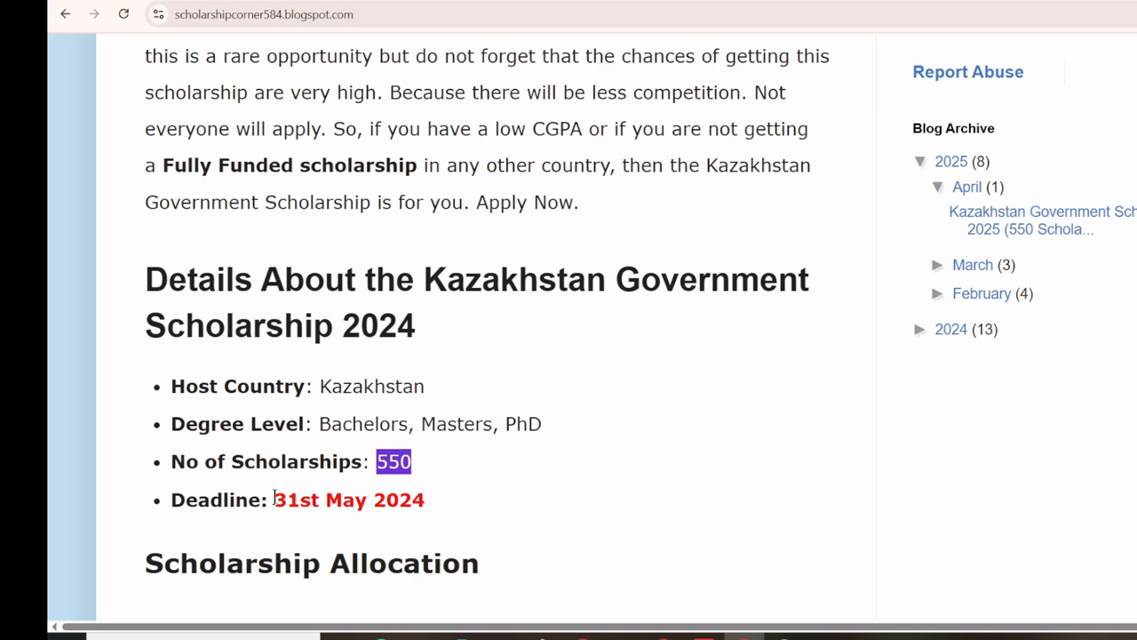
drag(275, 499, 436, 513)
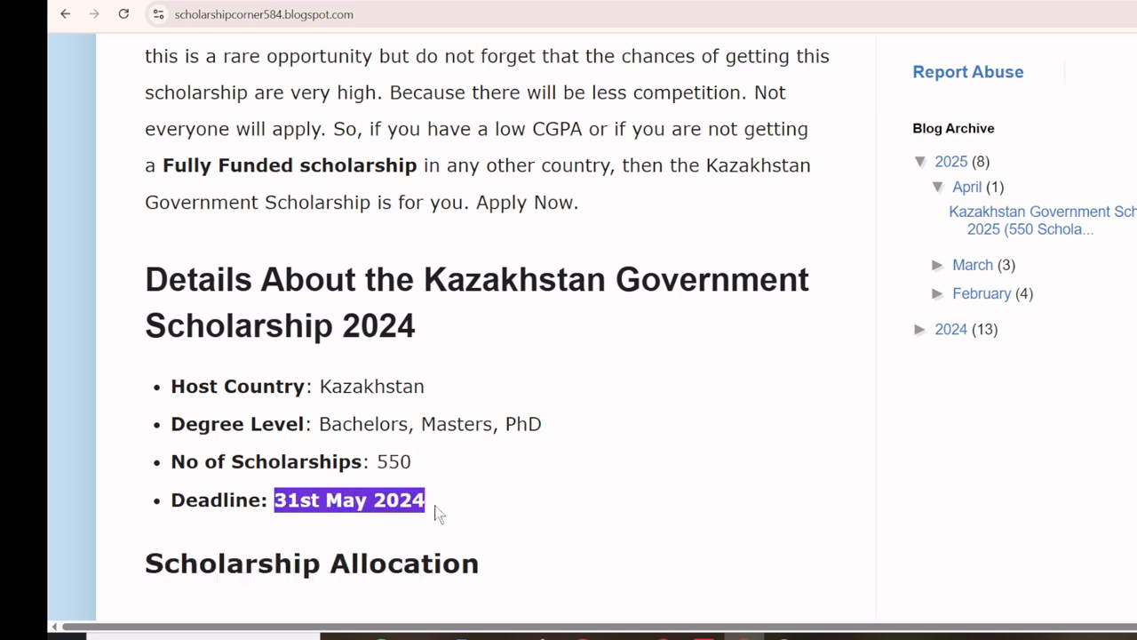
click(471, 489)
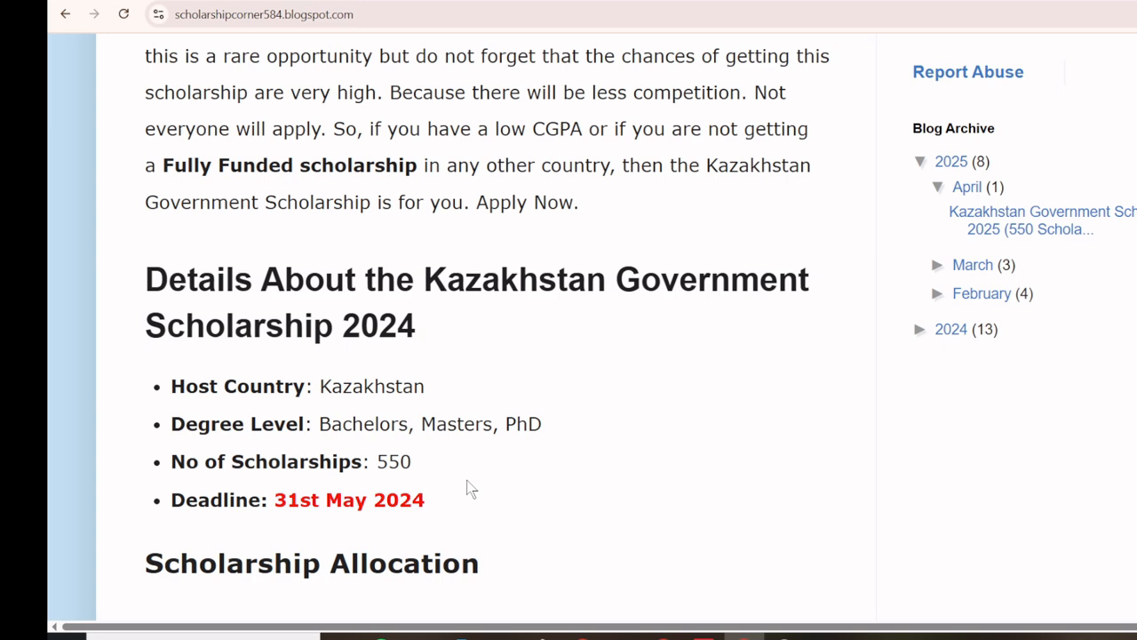
Step: Highlight the allocation of 490 bachelor's, 50 master's and 10 PhD places
scroll(439, 392, down, 3)
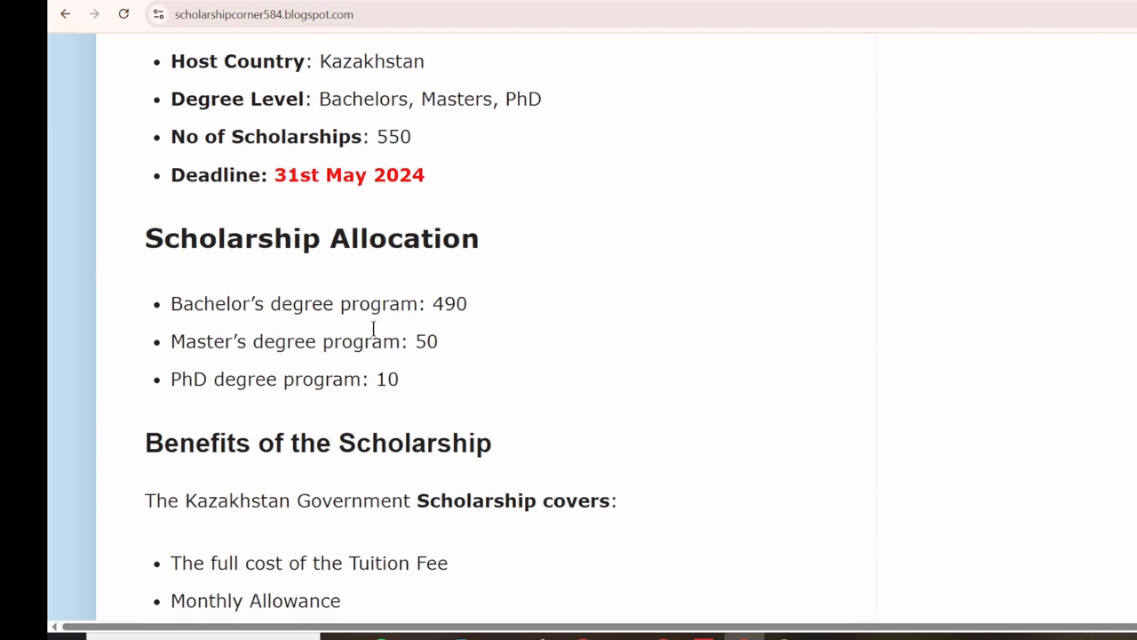
double_click(444, 303)
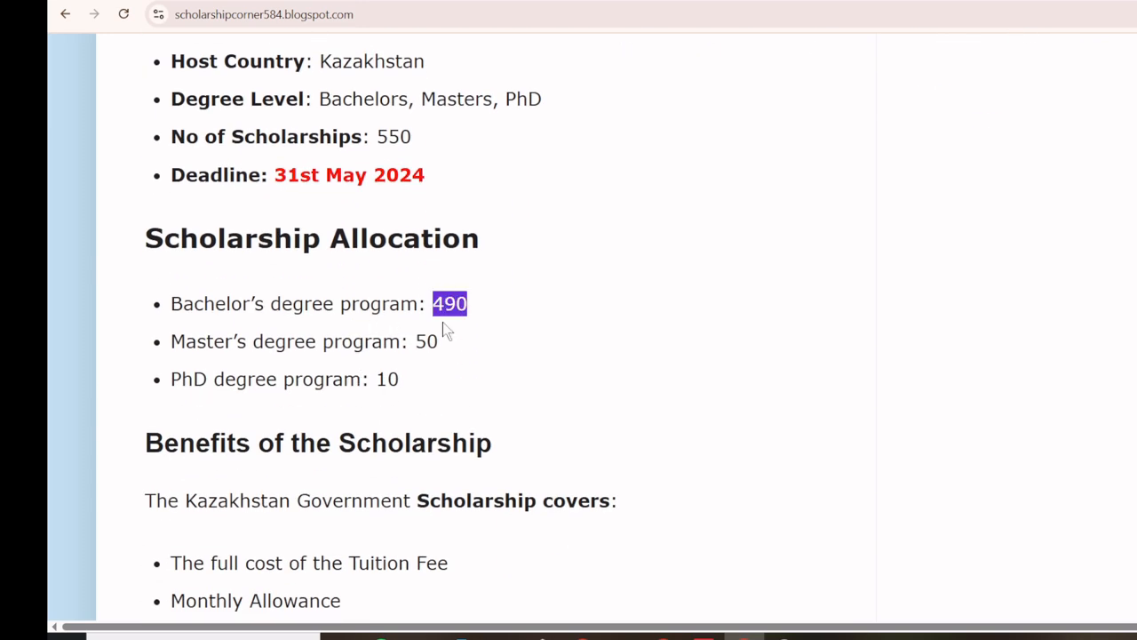
double_click(426, 341)
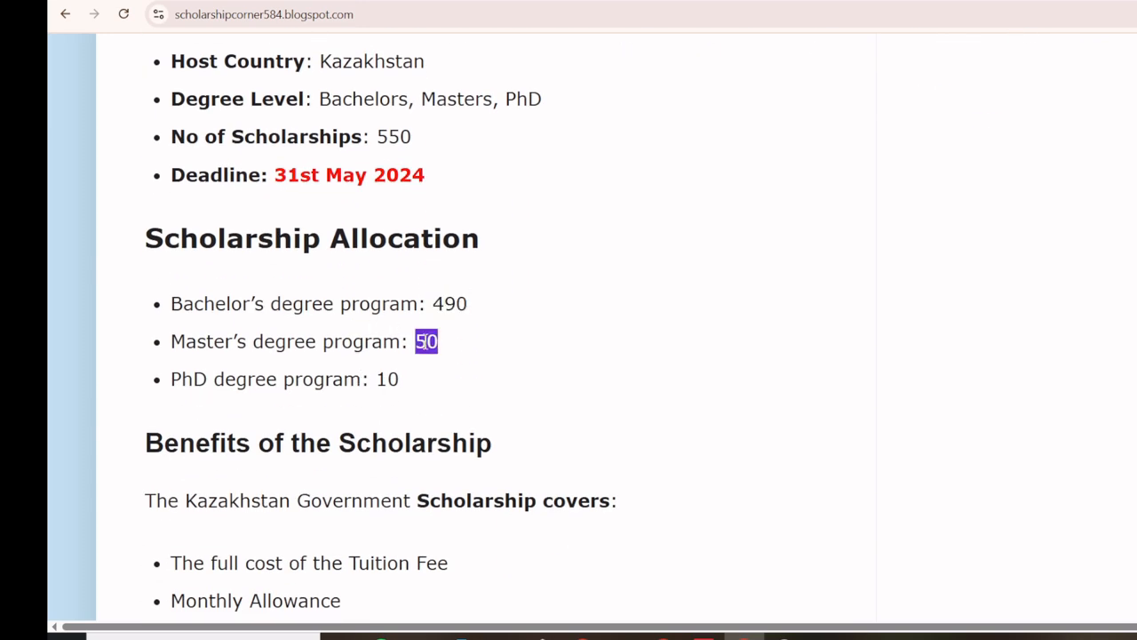
double_click(388, 379)
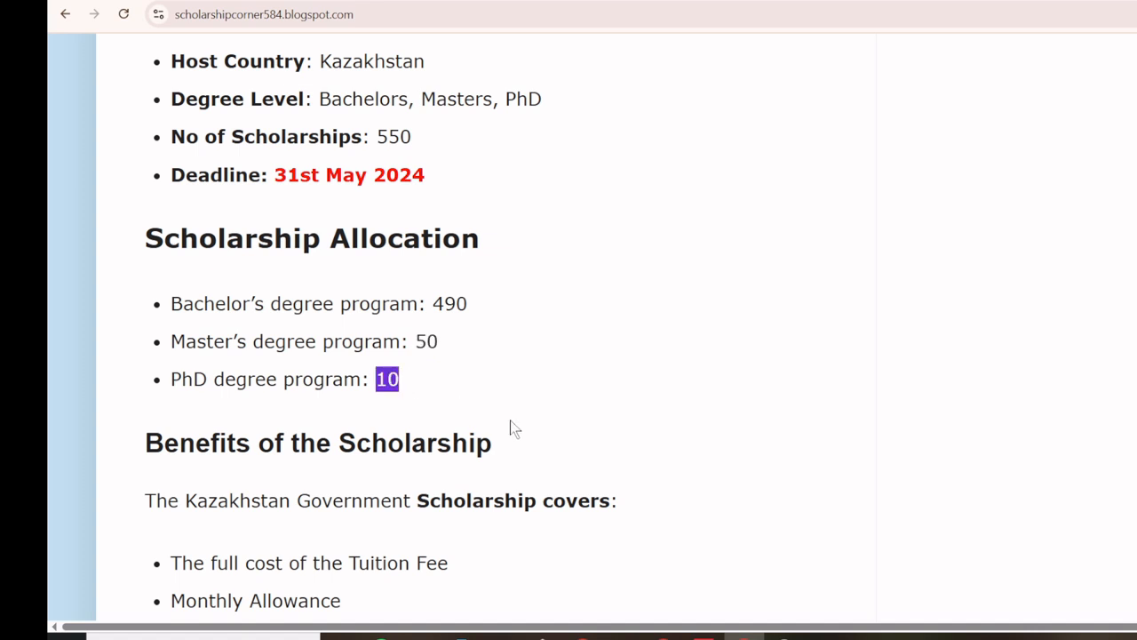
Step: Highlight covered tuition and monthly allowance, plus excluded airfare, accommodation, visa and medical costs
scroll(510, 426, down, 2)
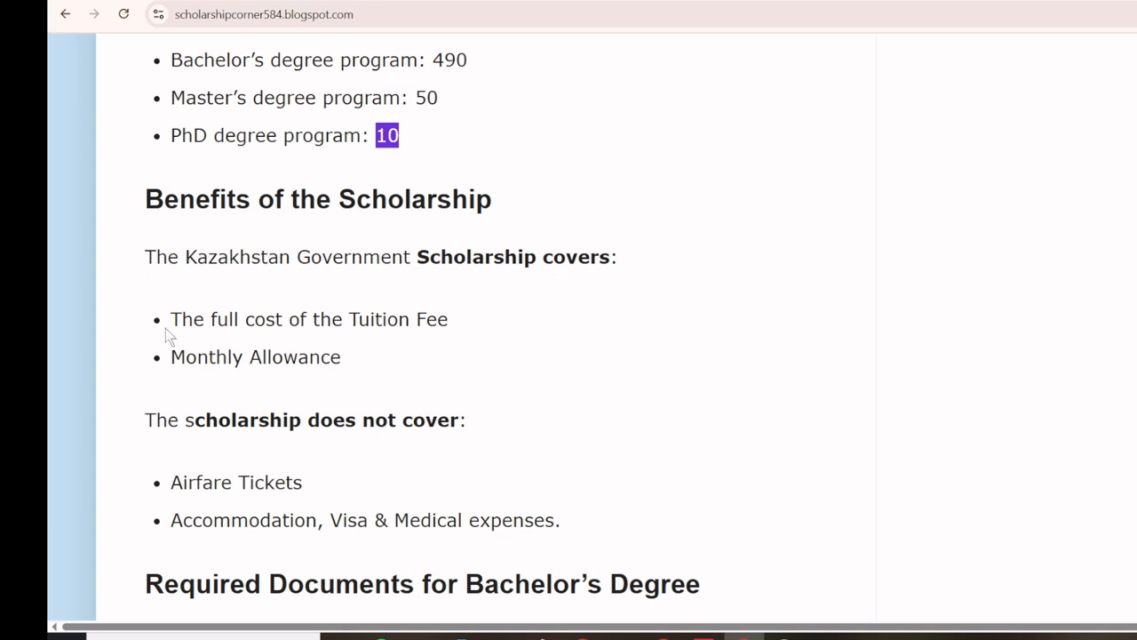
drag(169, 319, 449, 331)
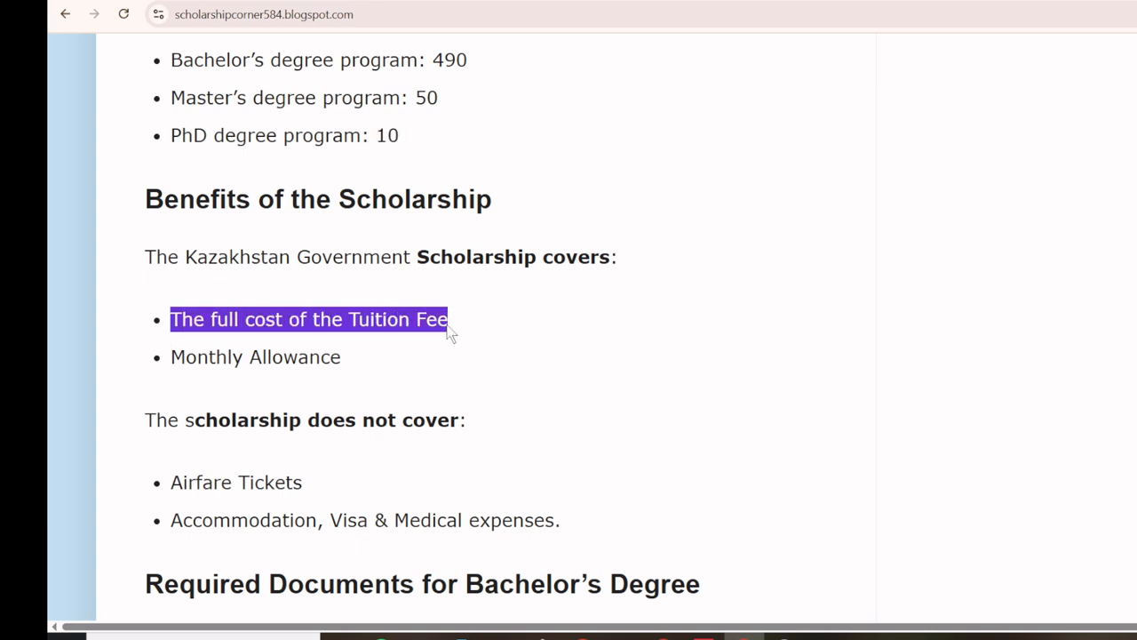
triple_click(302, 361)
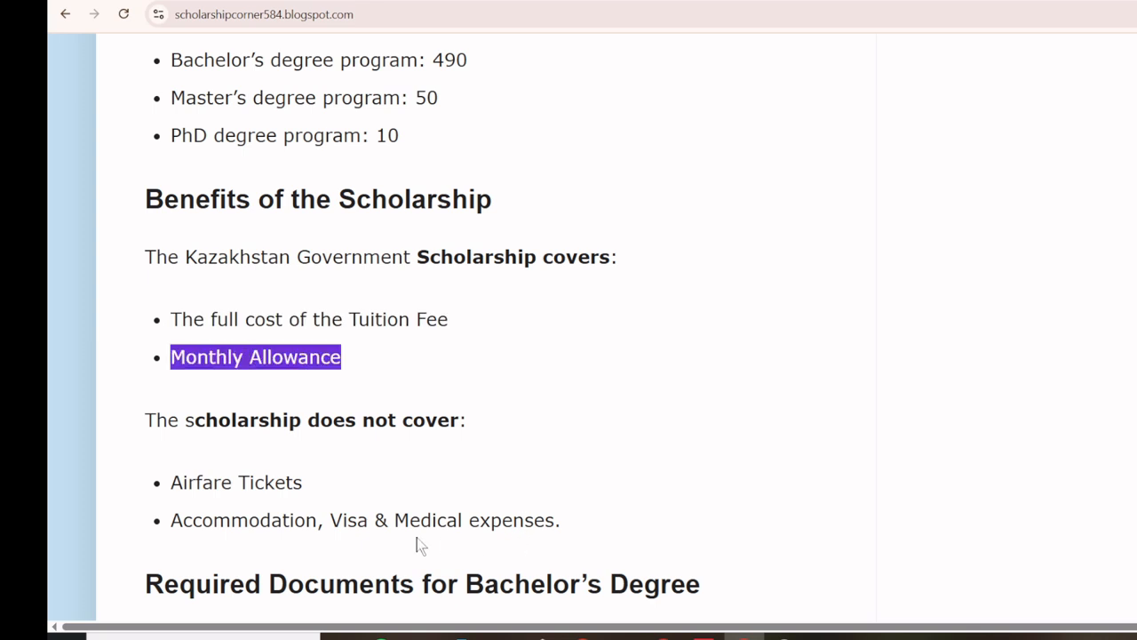
click(196, 425)
drag(196, 425, 461, 423)
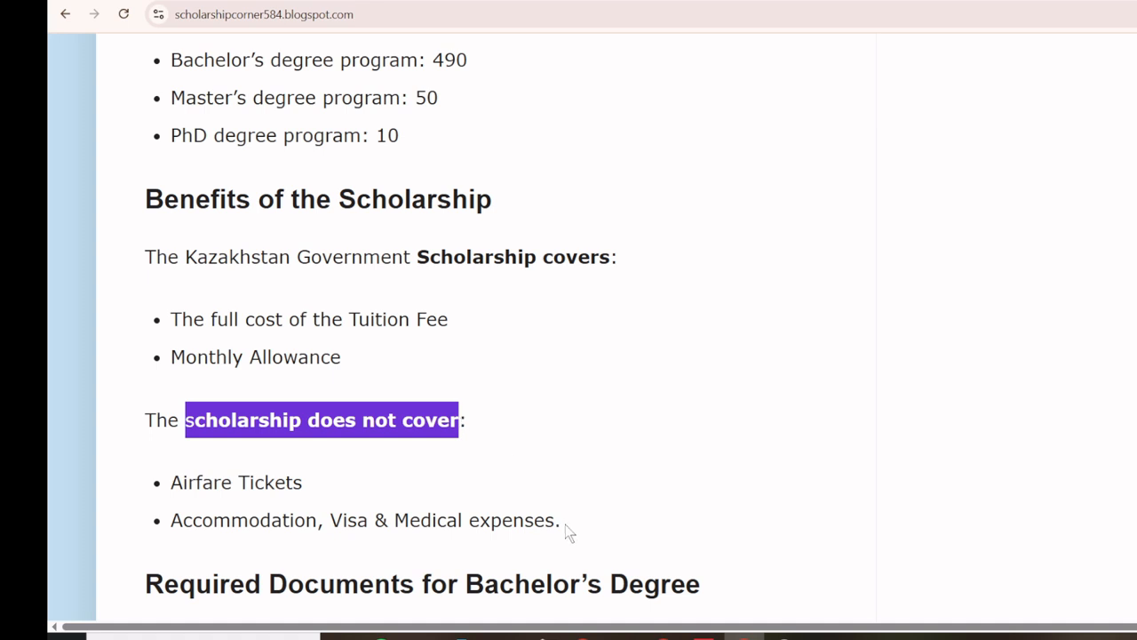
drag(566, 526, 162, 490)
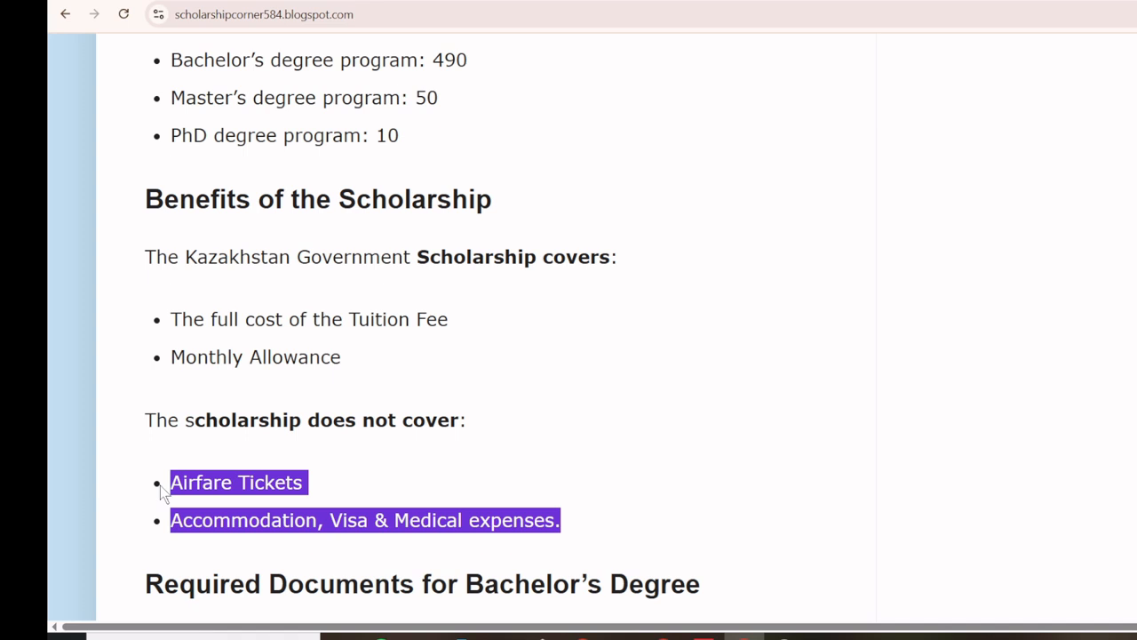
scroll(291, 375, down, 3)
scroll(290, 374, down, 2)
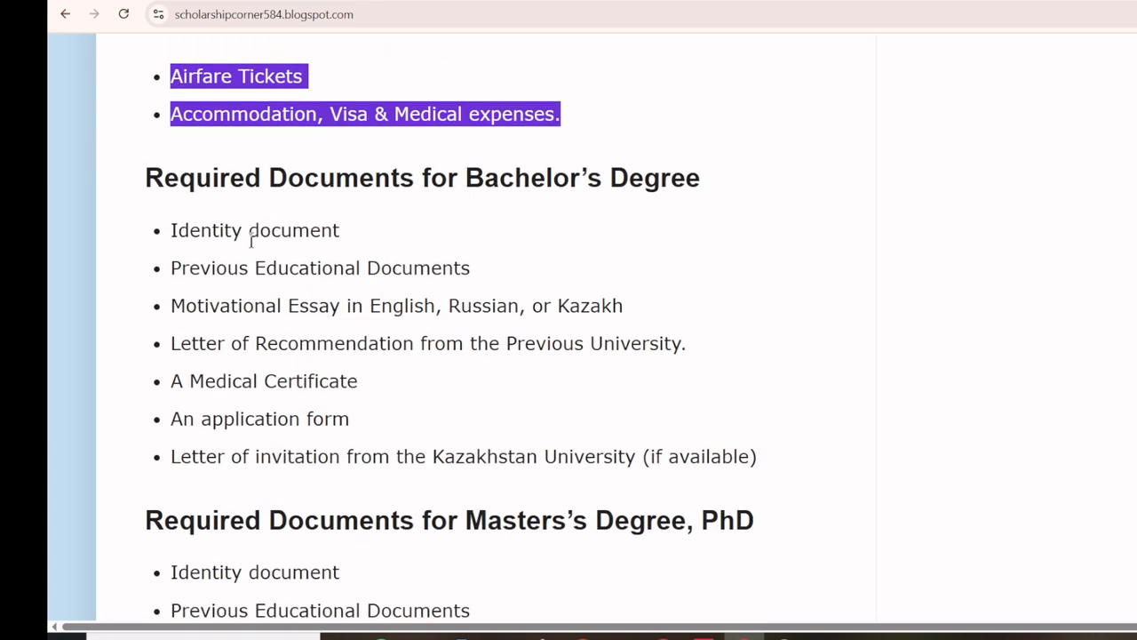
Step: Highlight the Bachelor's documents: previous education, motivational essay, recommendations, optional invitation letter, application form
drag(181, 268, 452, 276)
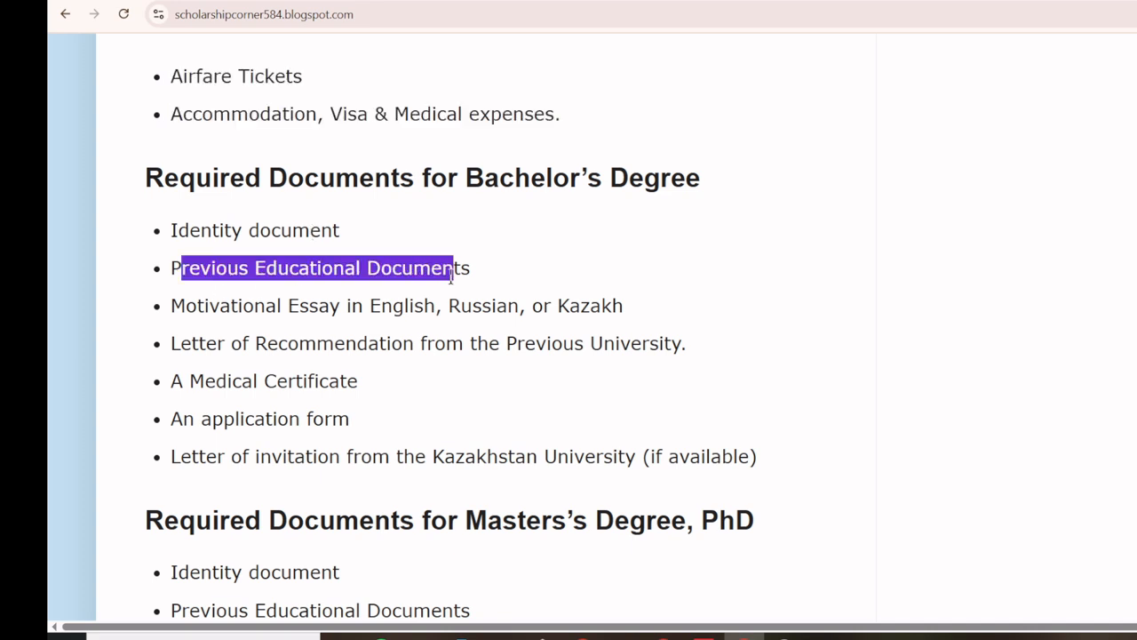
drag(170, 304, 623, 305)
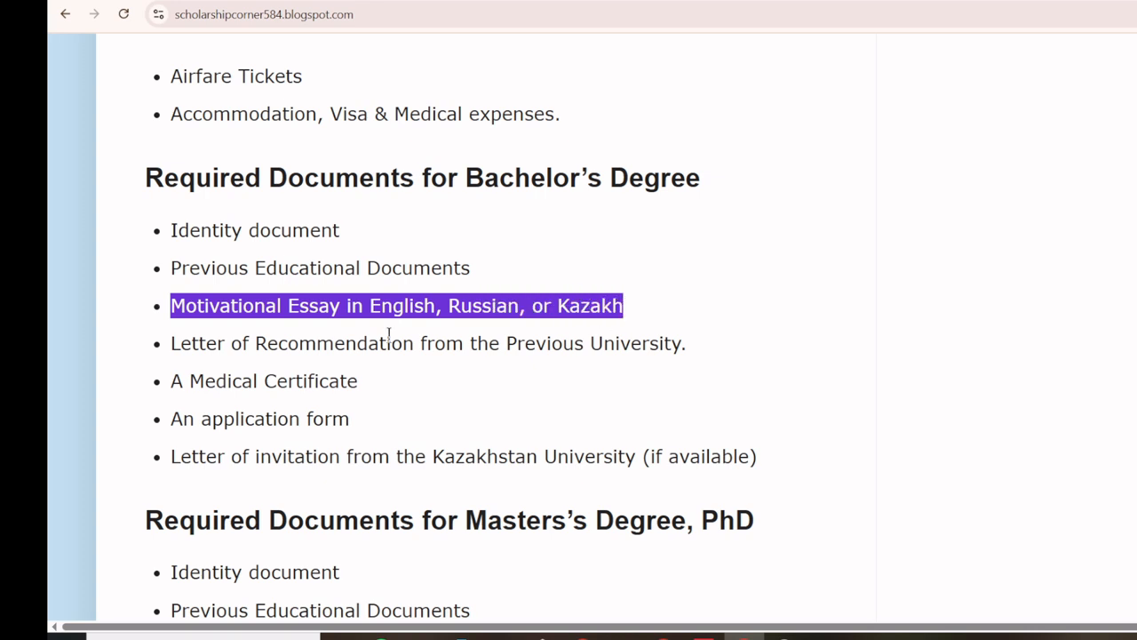
double_click(543, 347)
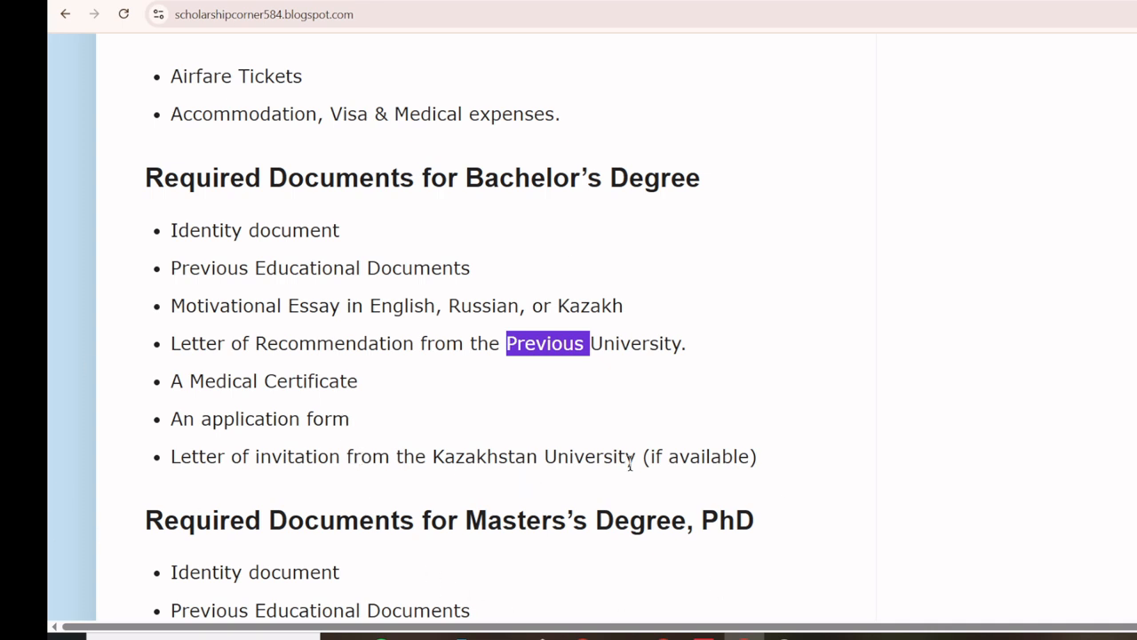
double_click(677, 460)
drag(677, 460, 650, 457)
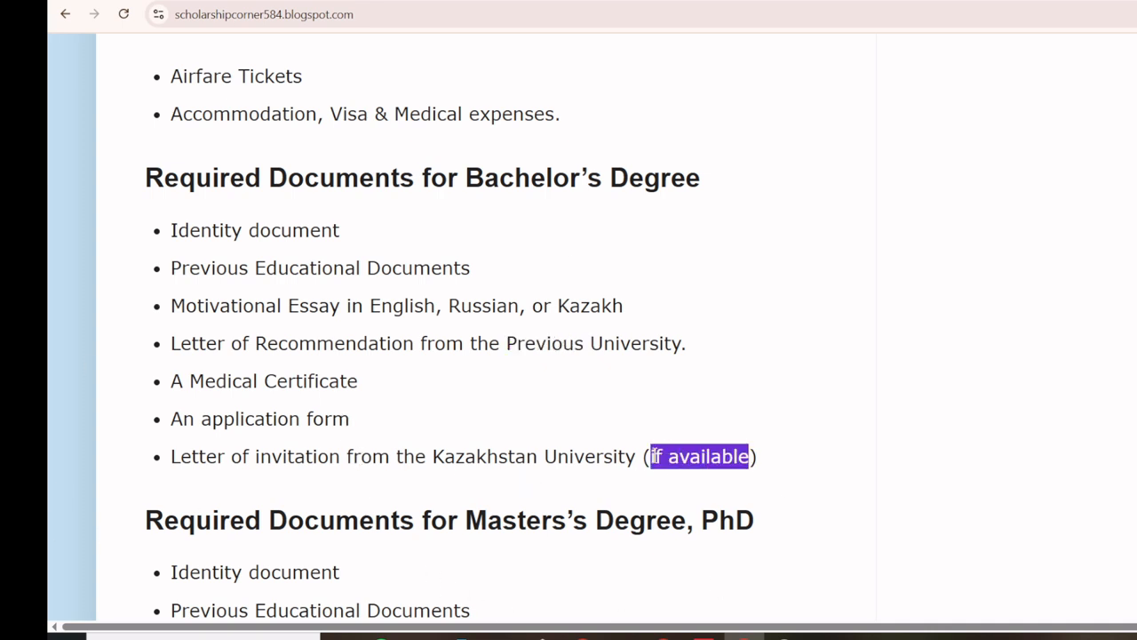
drag(172, 419, 348, 417)
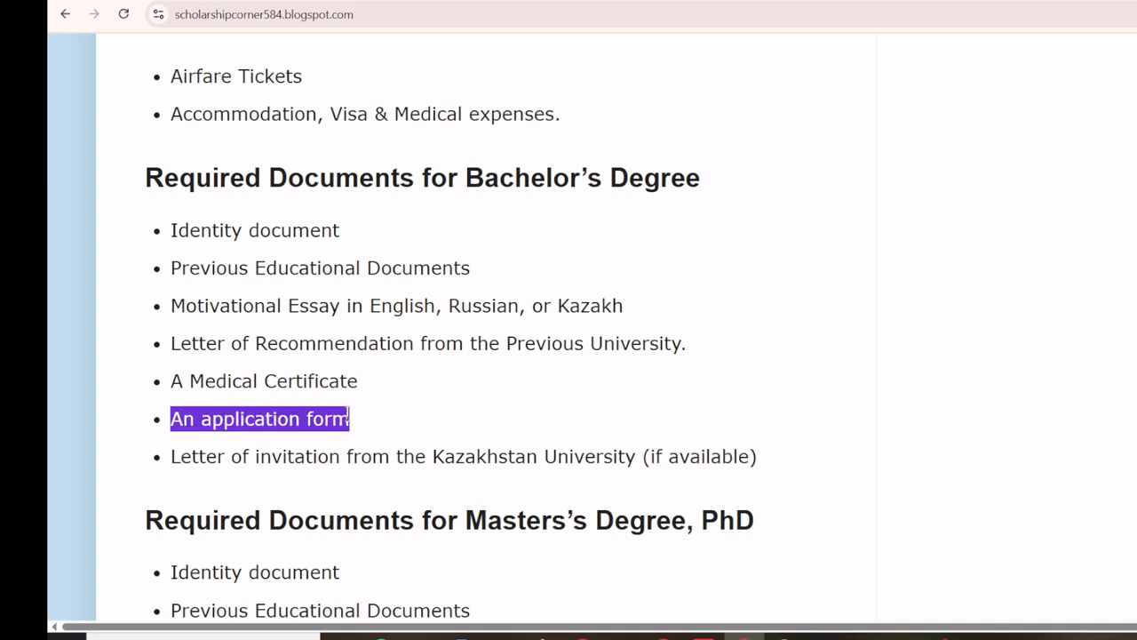
Step: Scroll down to the Master's/PhD required documents list and the Deadline section
scroll(359, 415, down, 2)
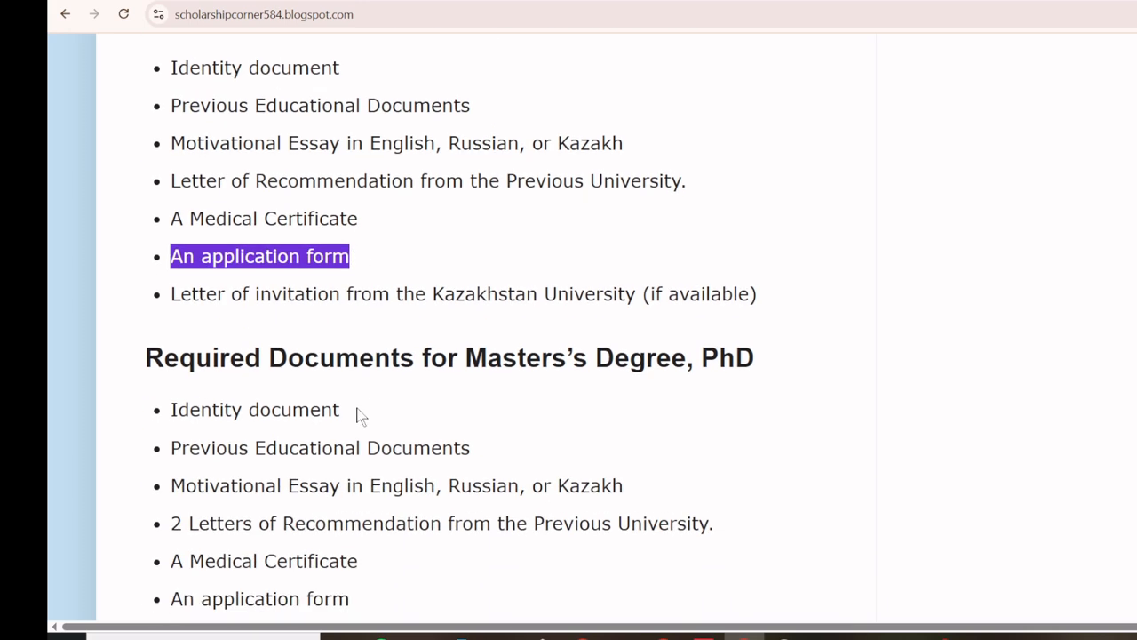
scroll(359, 415, down, 1)
scroll(355, 401, down, 1)
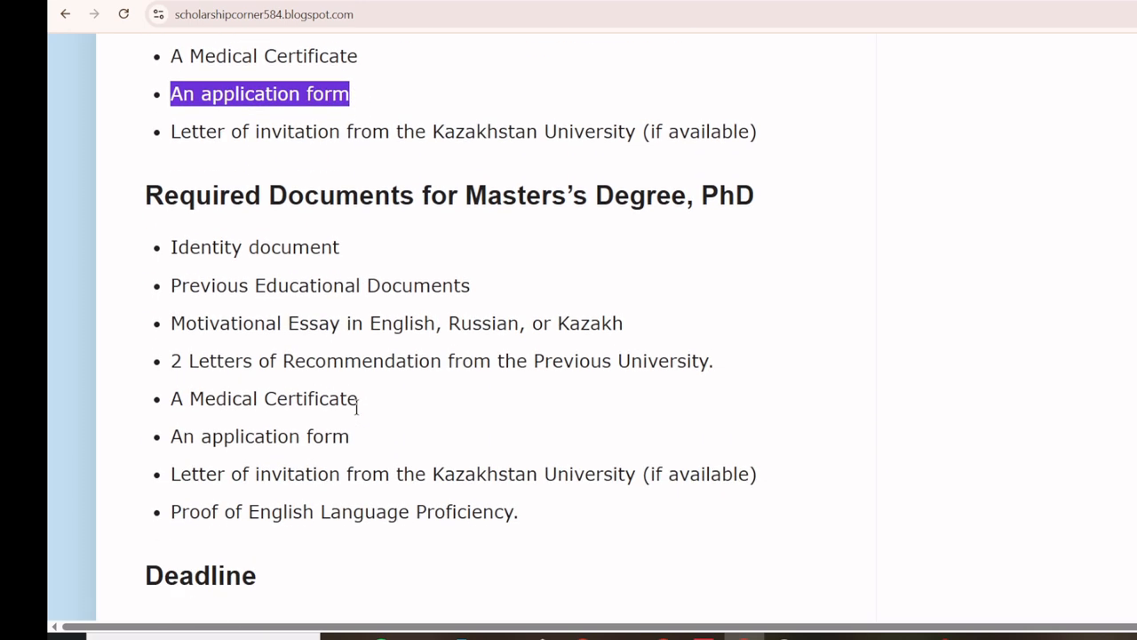
scroll(356, 404, up, 2)
scroll(356, 407, up, 1)
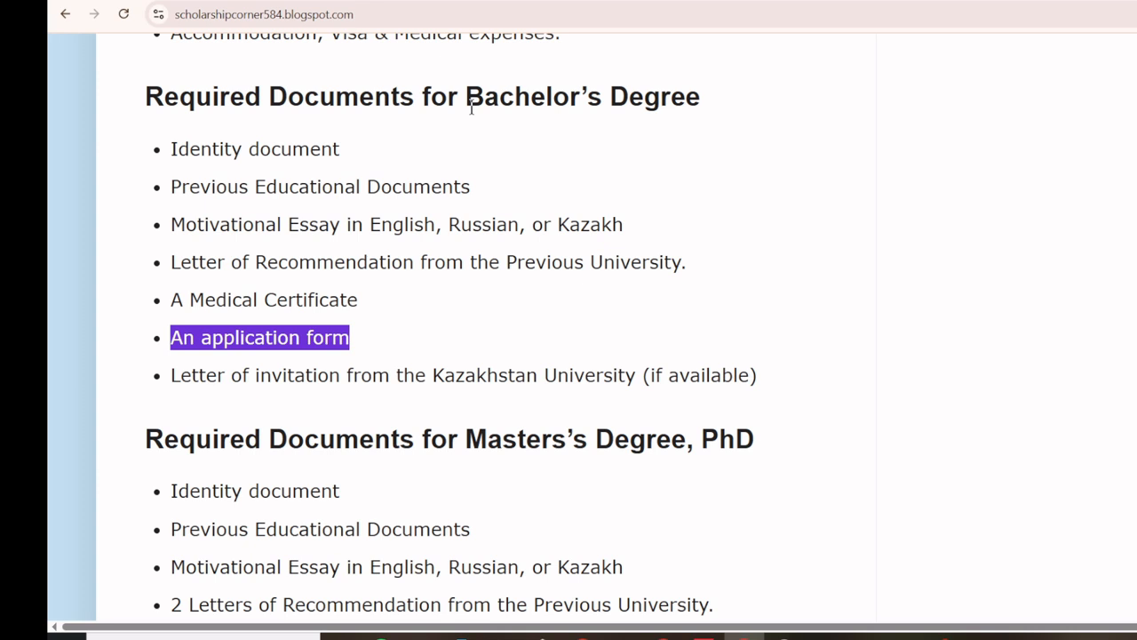
drag(471, 105, 665, 119)
scroll(494, 285, down, 3)
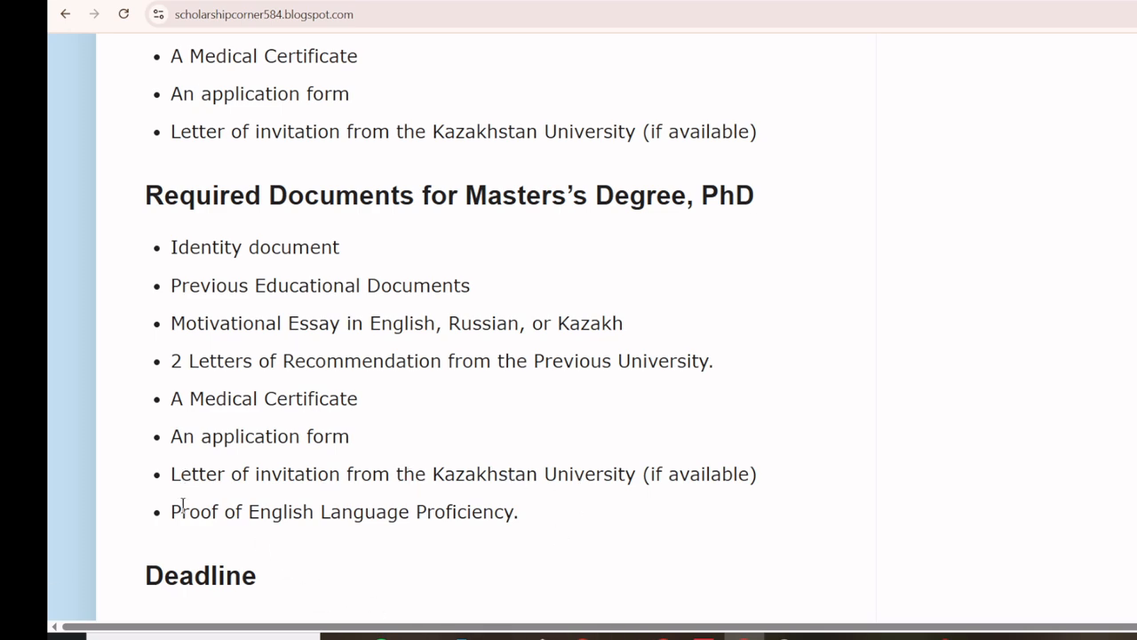
scroll(182, 506, down, 3)
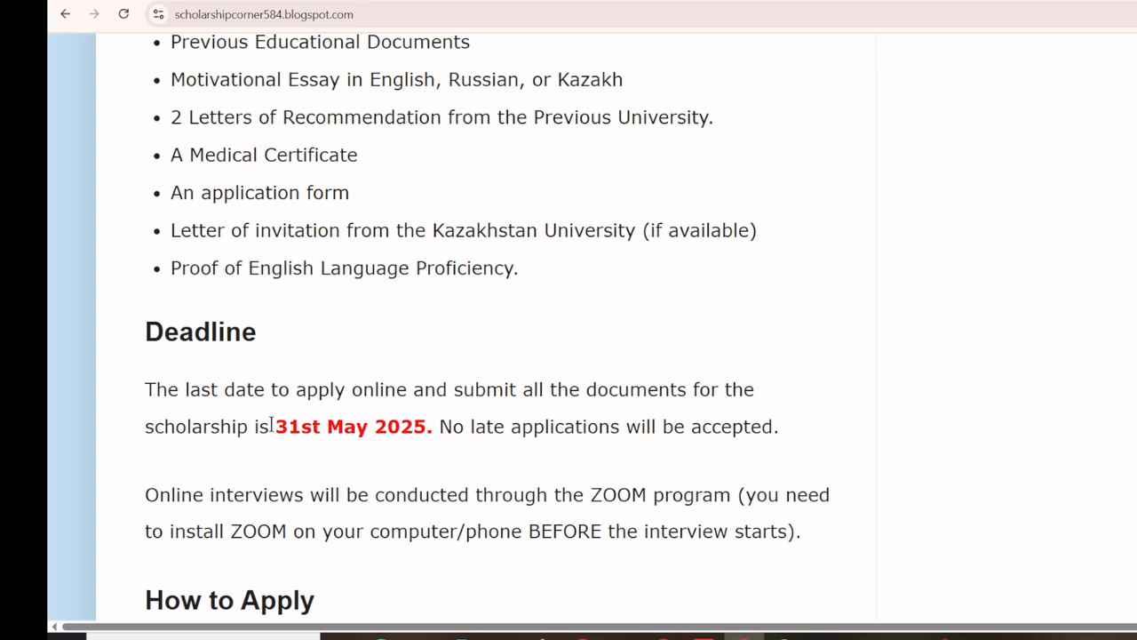
Step: Highlight the 31st May 2025 deadline and the ZOOM interview sentence
drag(270, 425, 449, 426)
scroll(448, 427, down, 2)
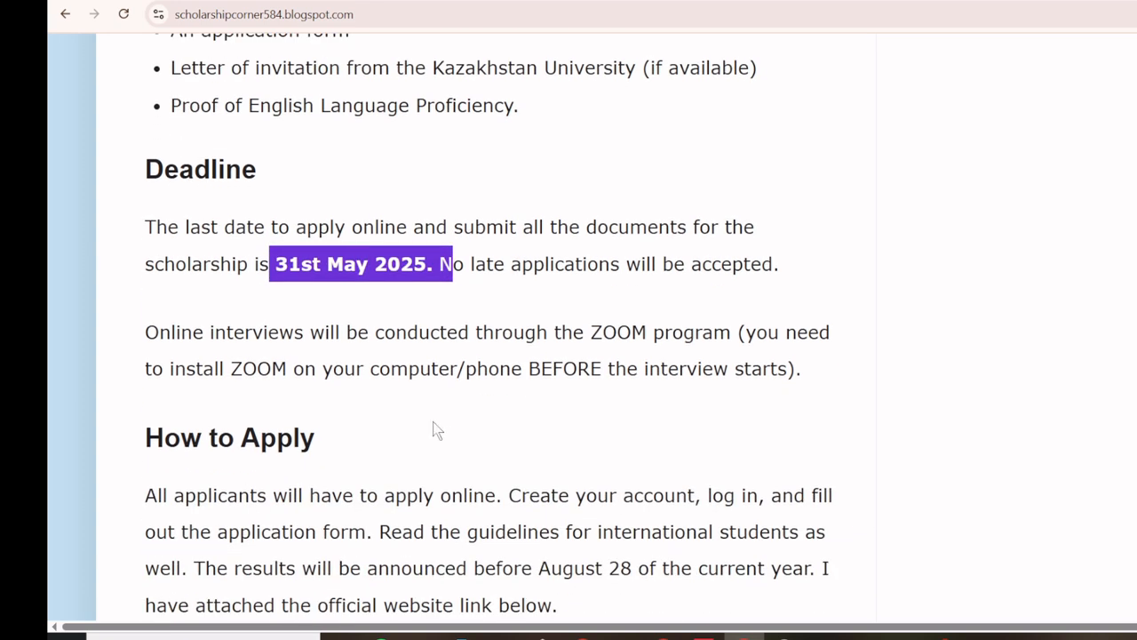
drag(145, 334, 797, 364)
scroll(797, 364, down, 2)
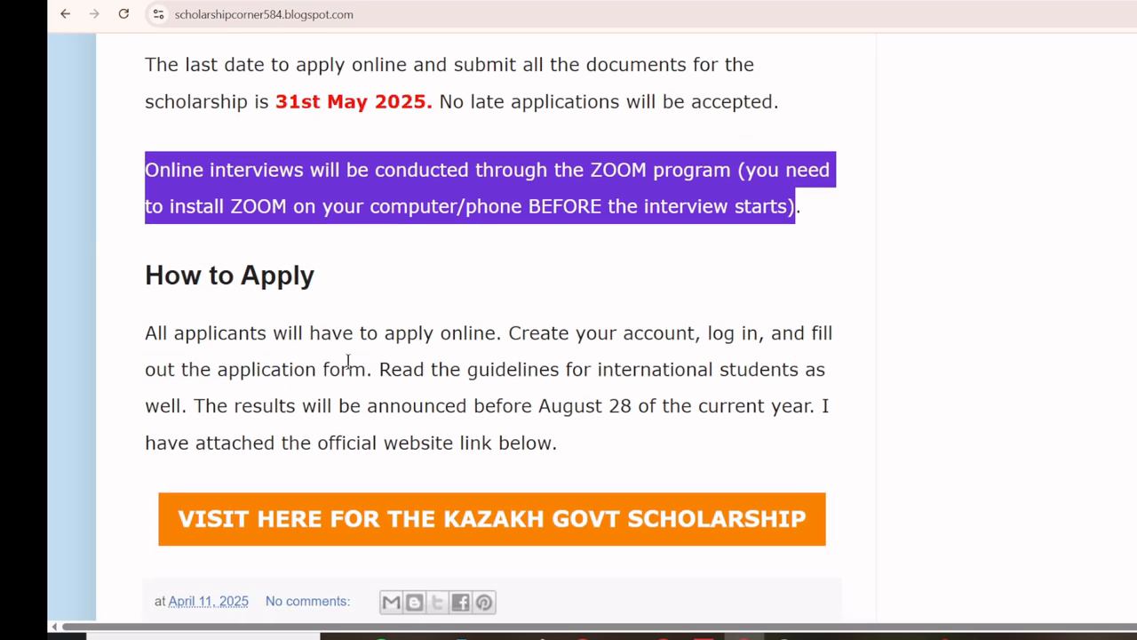
Step: Scroll back to the top of the post, then switch to the Astana tower photo
scroll(348, 385, up, 1)
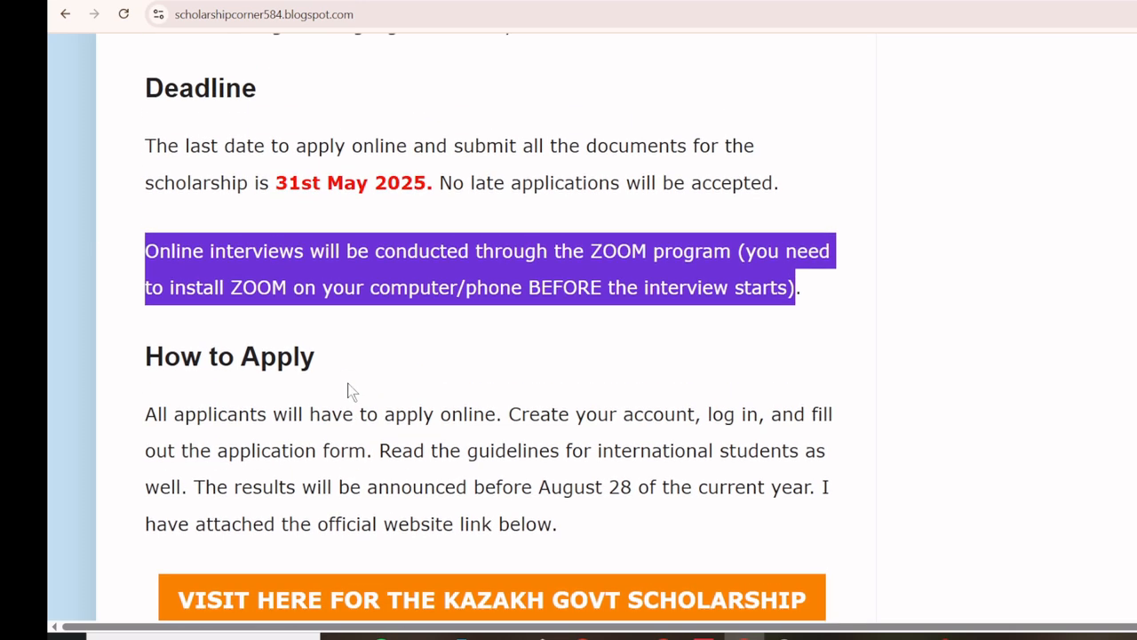
scroll(347, 391, up, 10)
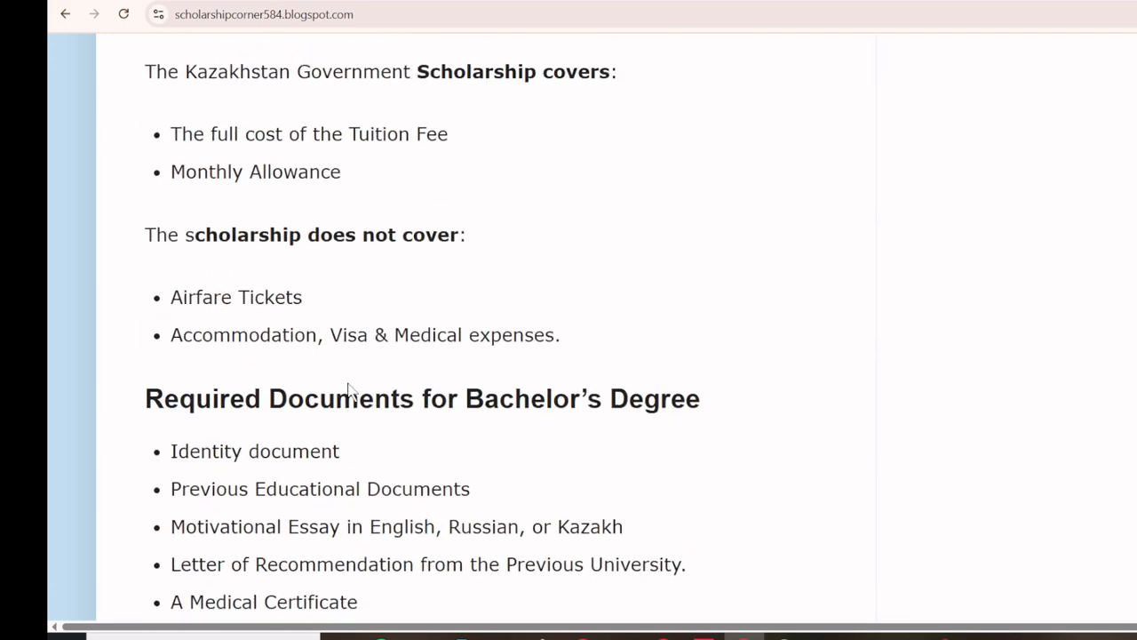
scroll(347, 390, up, 8)
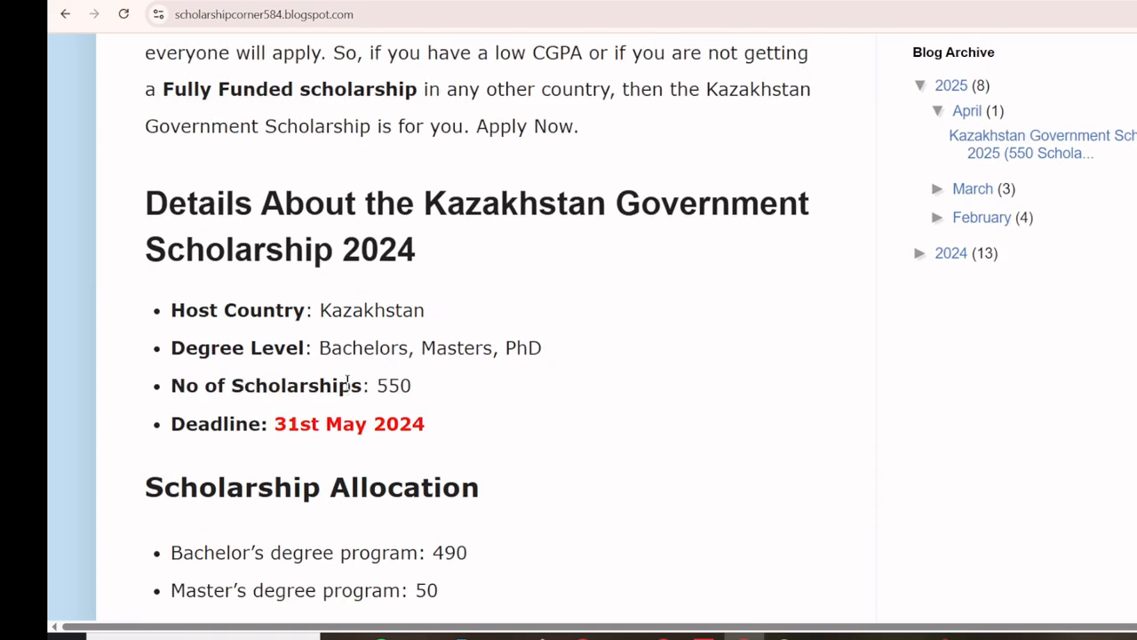
scroll(348, 386, up, 8)
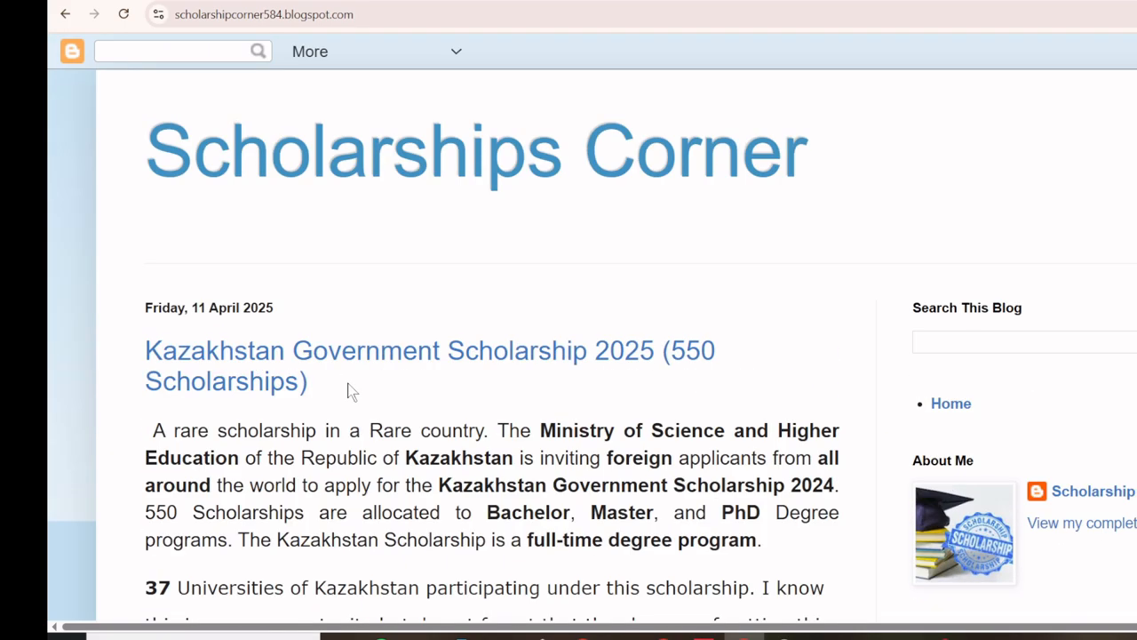
scroll(347, 390, down, 1)
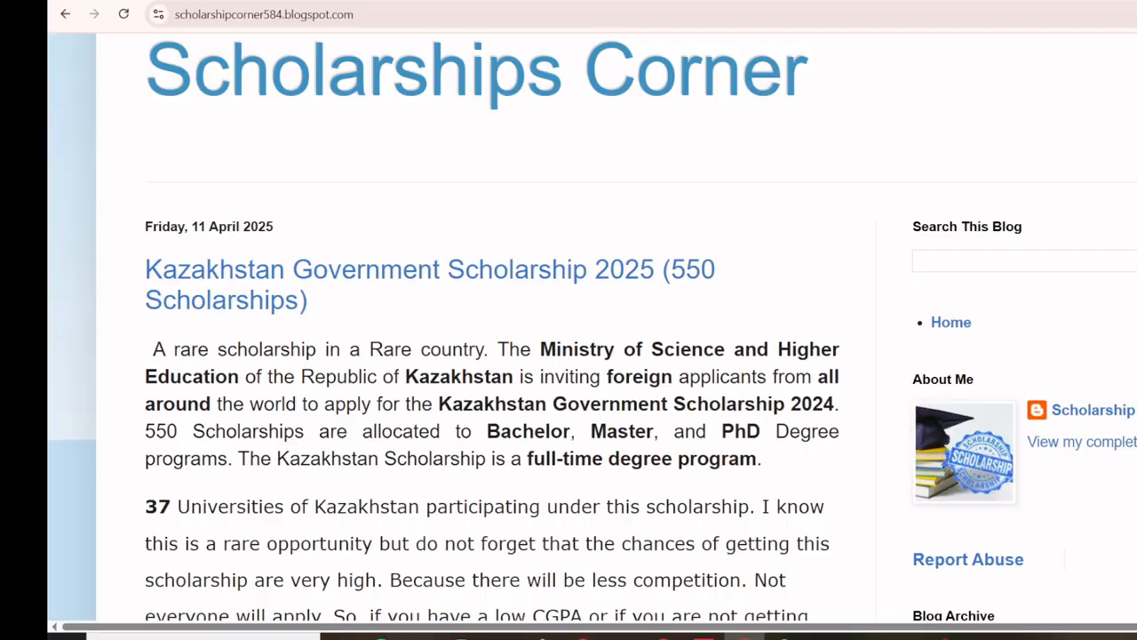
click(417, 1)
Step: Cycle through the dusk and daytime tower photos and the blog, ending on the bolashak.gov.kz page
key(ctrl+Tab)
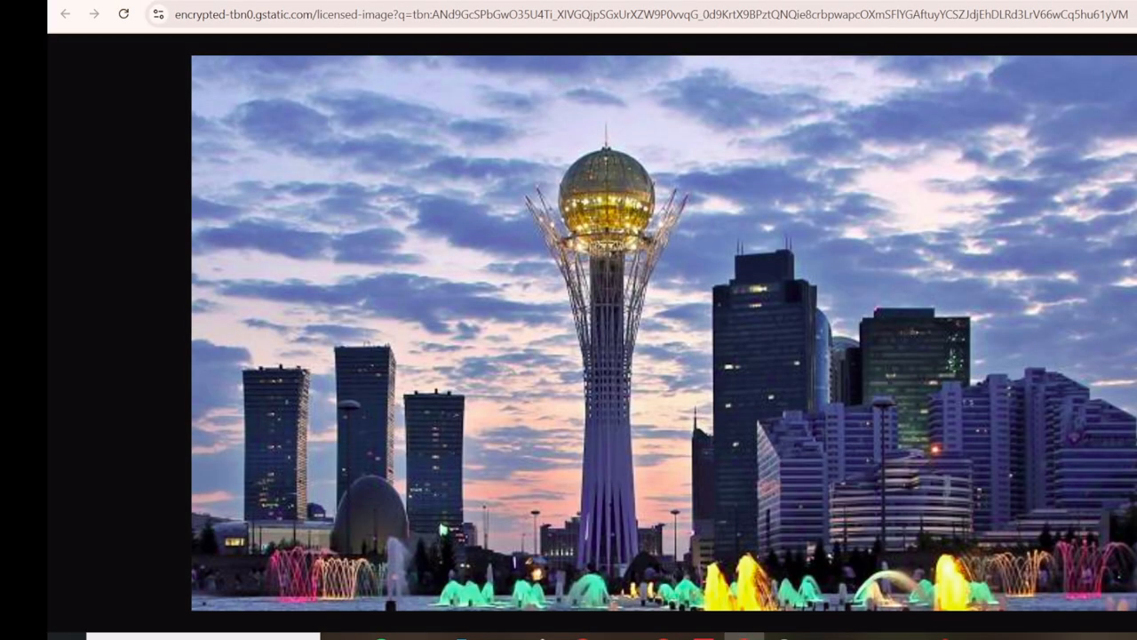
key(ctrl+Tab)
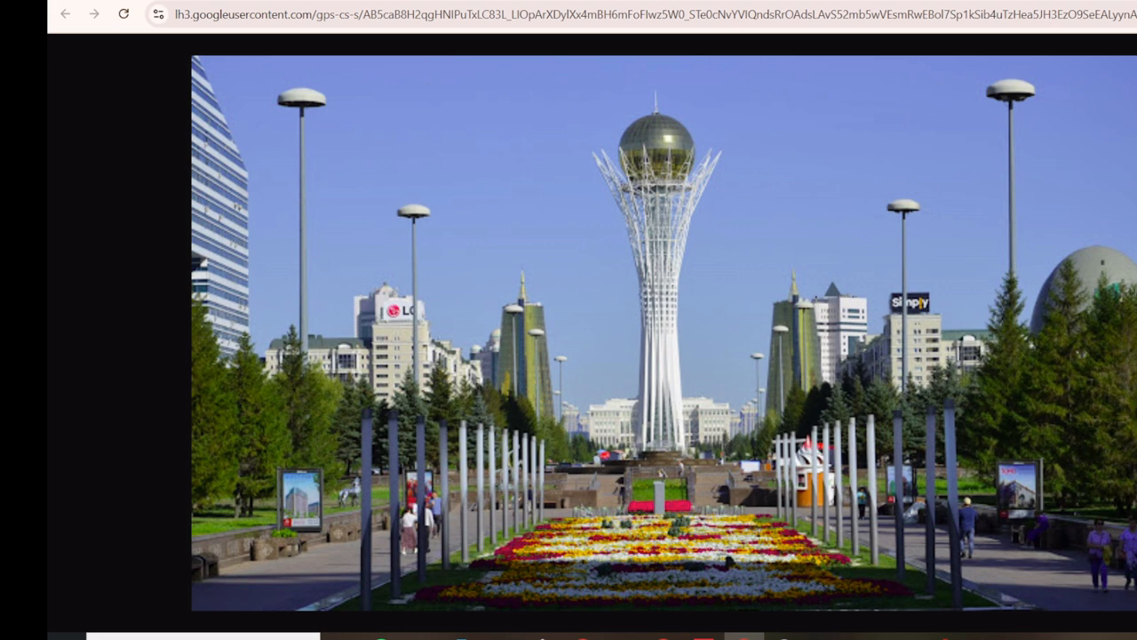
key(ctrl+Tab)
scroll(391, 330, down, 8)
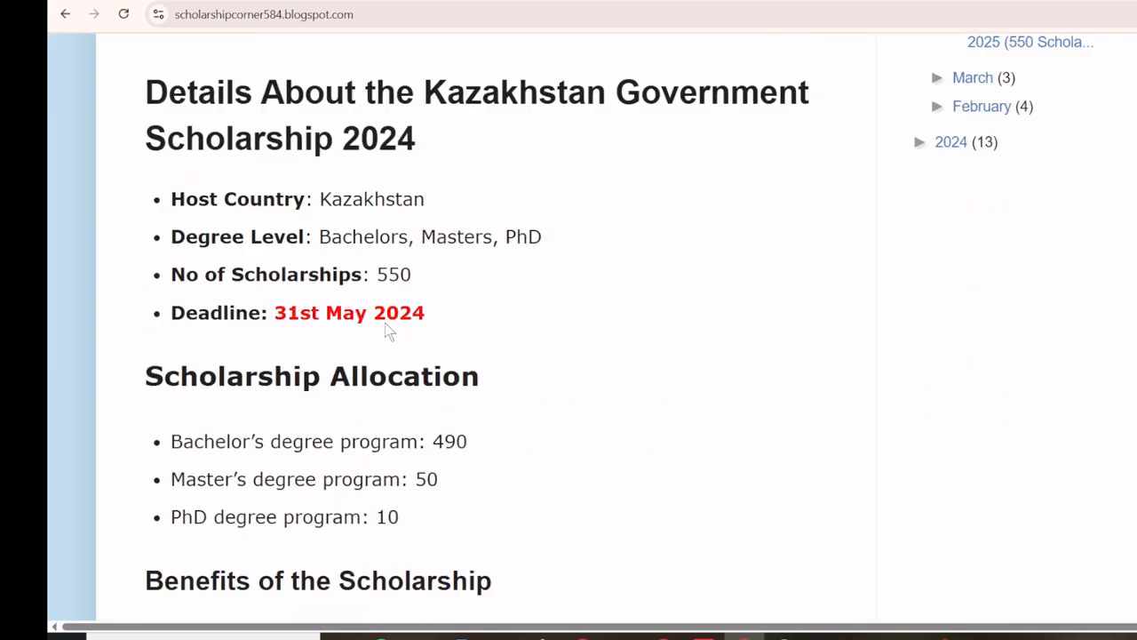
scroll(384, 322, down, 1)
key(ctrl+Tab)
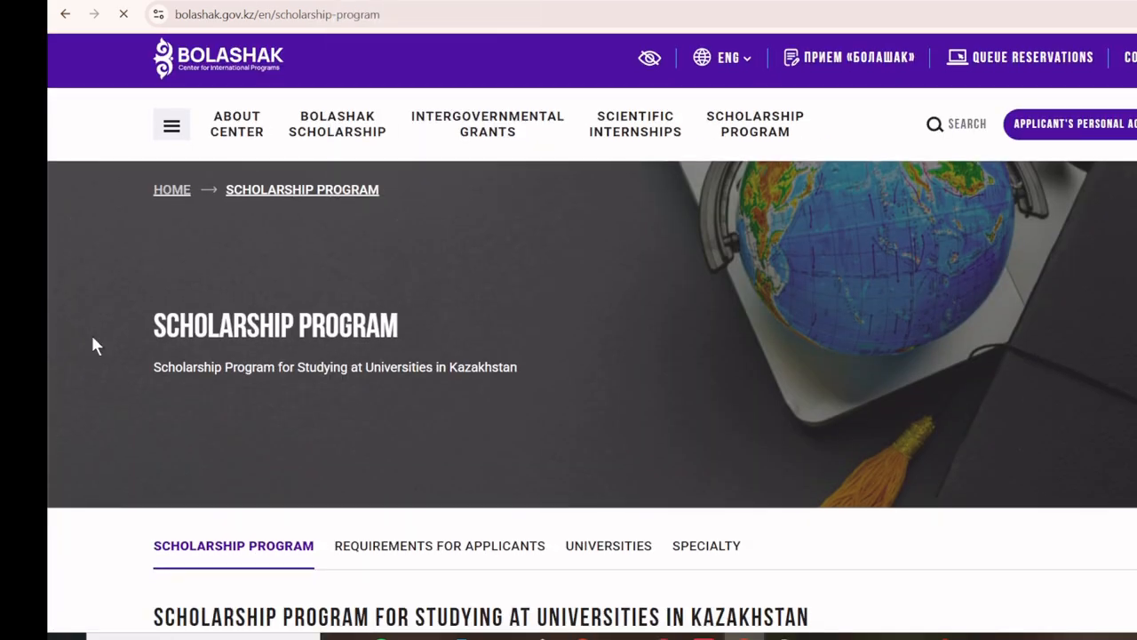
Step: Highlight the Number of Scholarships list, then open Requirements for Applicants and its bachelor's list
scroll(96, 344, down, 3)
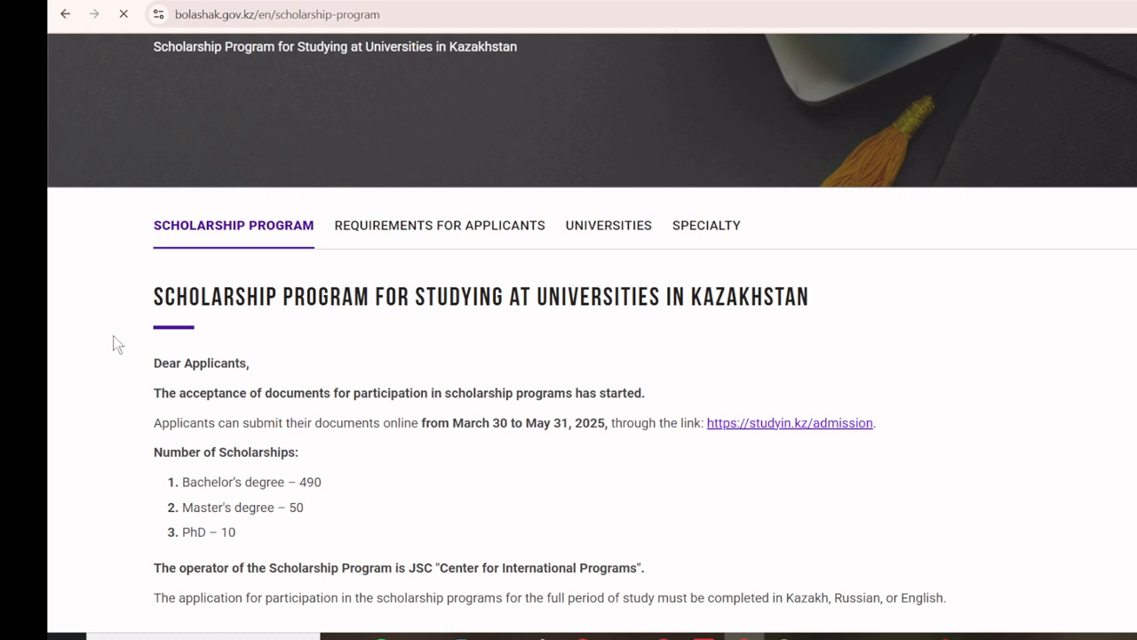
scroll(113, 337, down, 1)
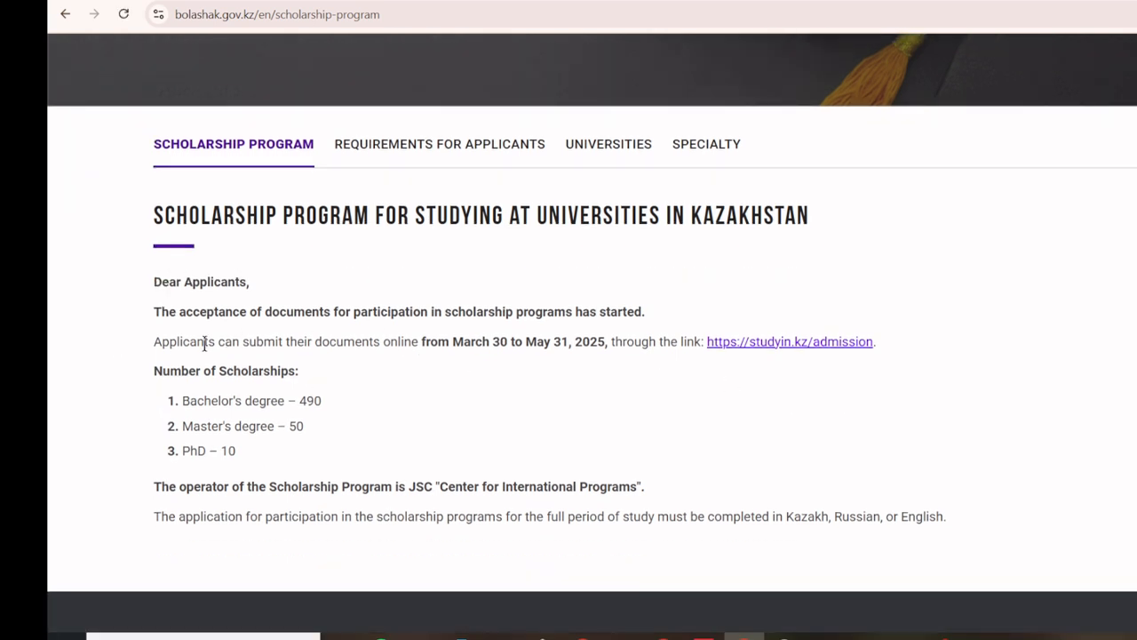
drag(182, 396, 248, 459)
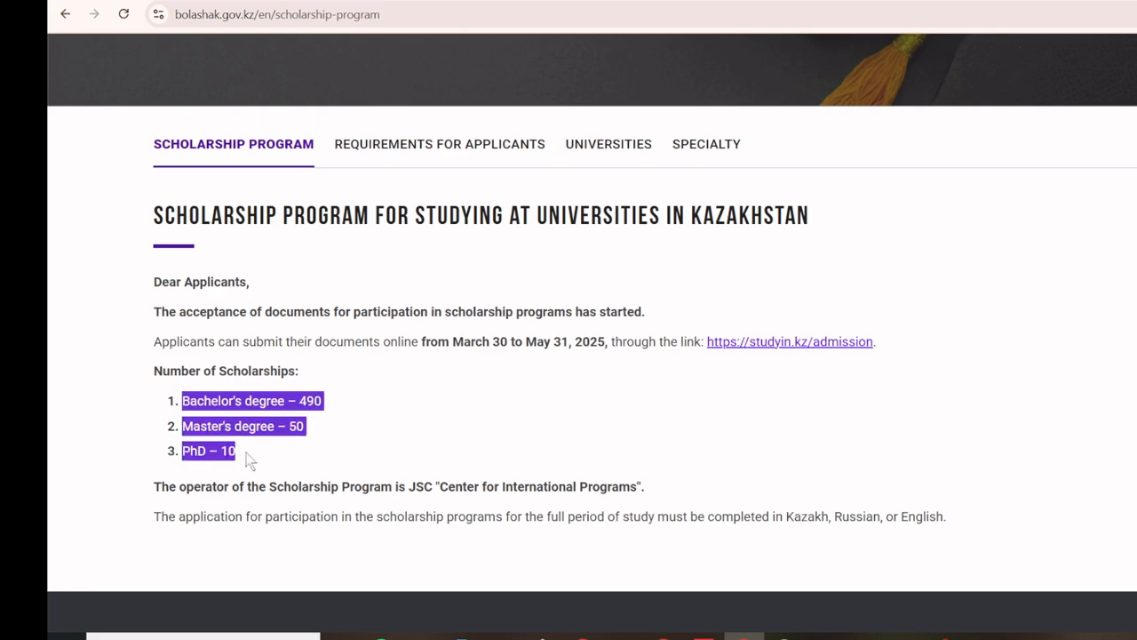
scroll(250, 456, up, 5)
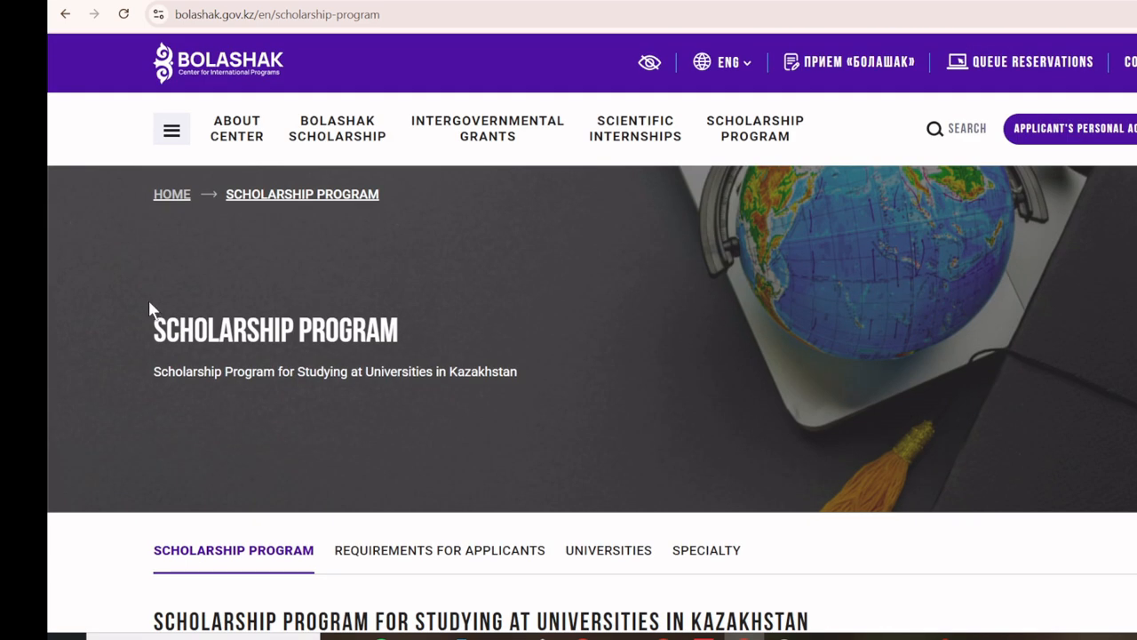
scroll(225, 365, down, 5)
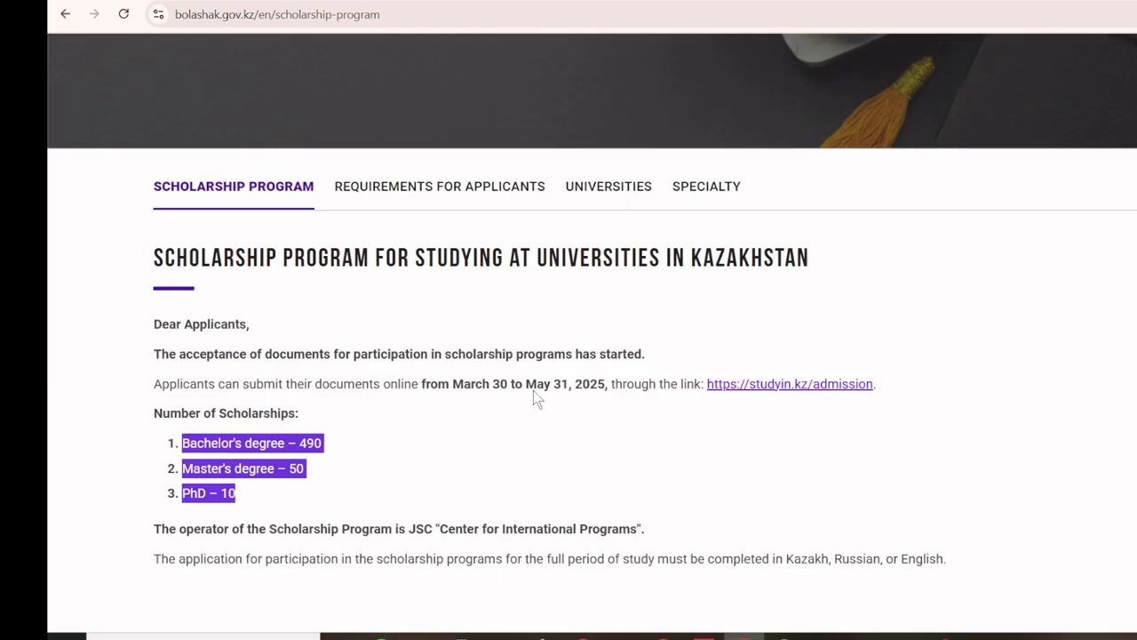
scroll(533, 391, up, 3)
click(431, 309)
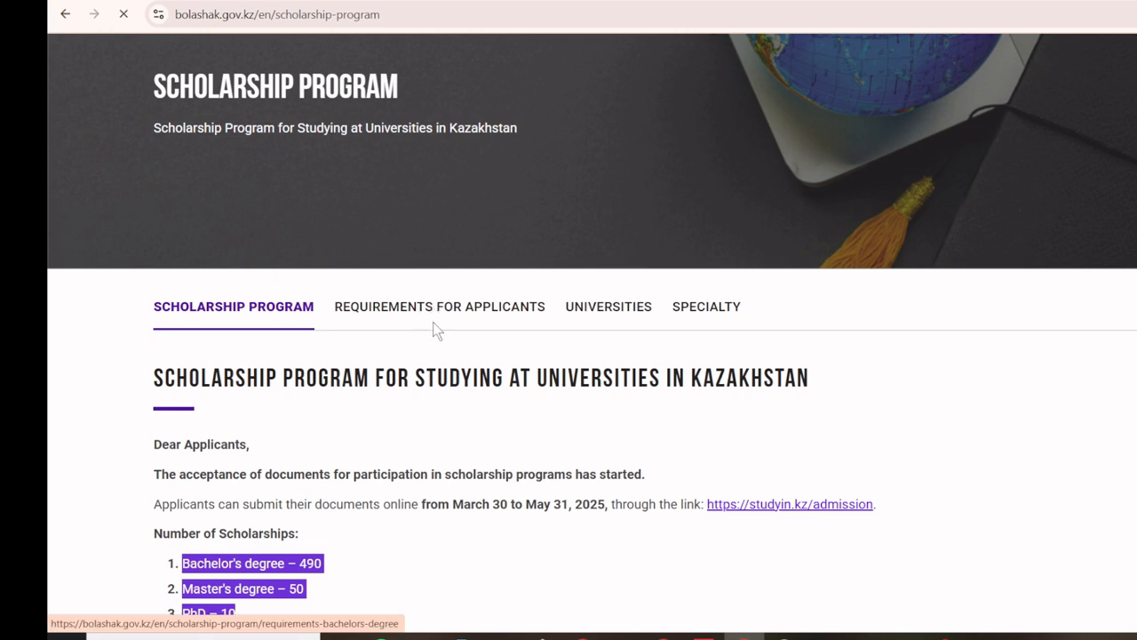
scroll(433, 322, down, 2)
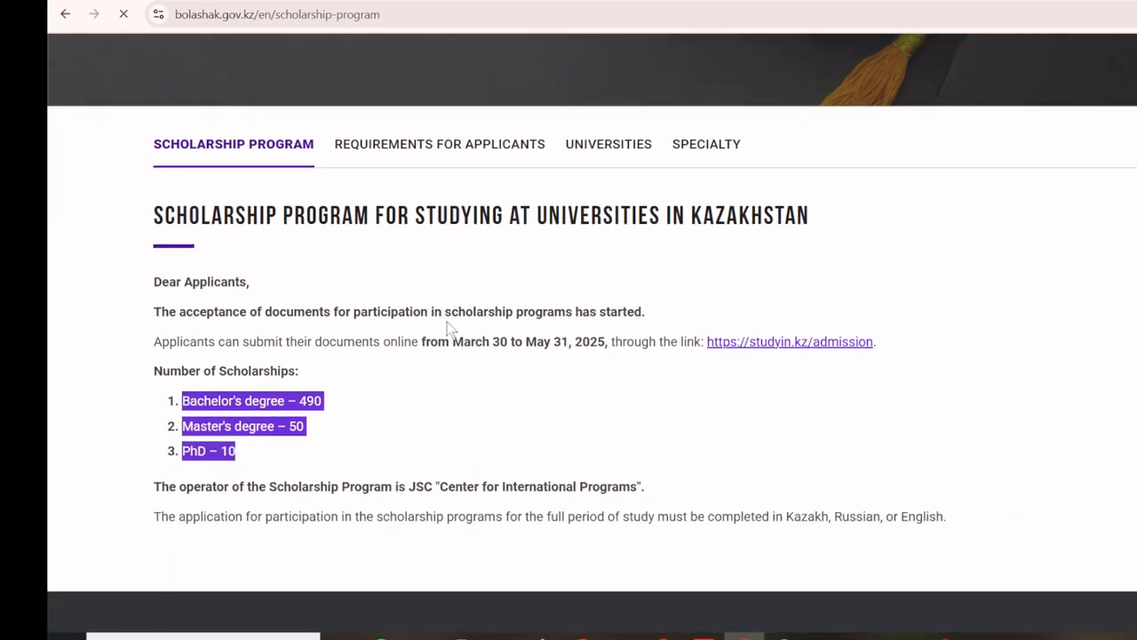
scroll(447, 322, down, 4)
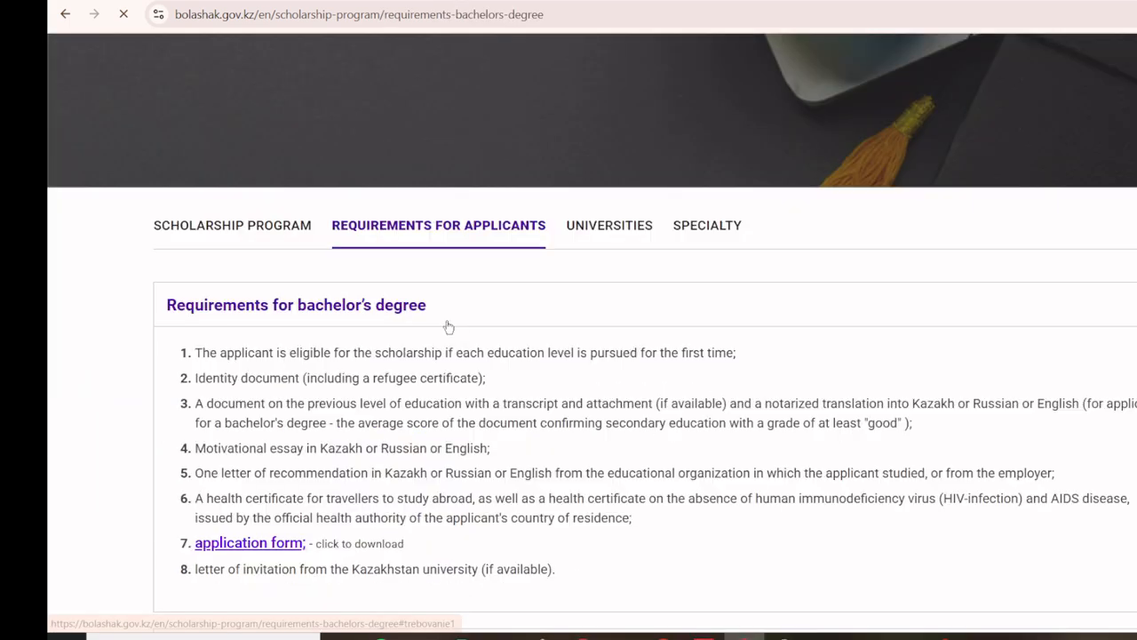
Step: Highlight the first bachelor's requirement, the previous-education documents, and the health certificate requirement
scroll(449, 326, down, 5)
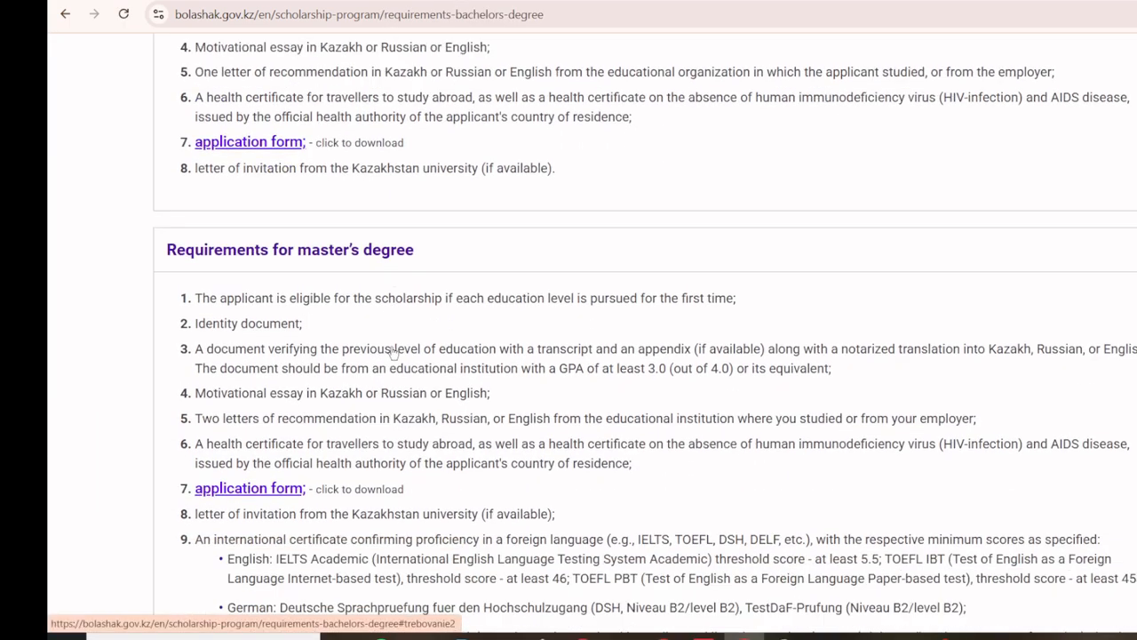
scroll(394, 352, down, 3)
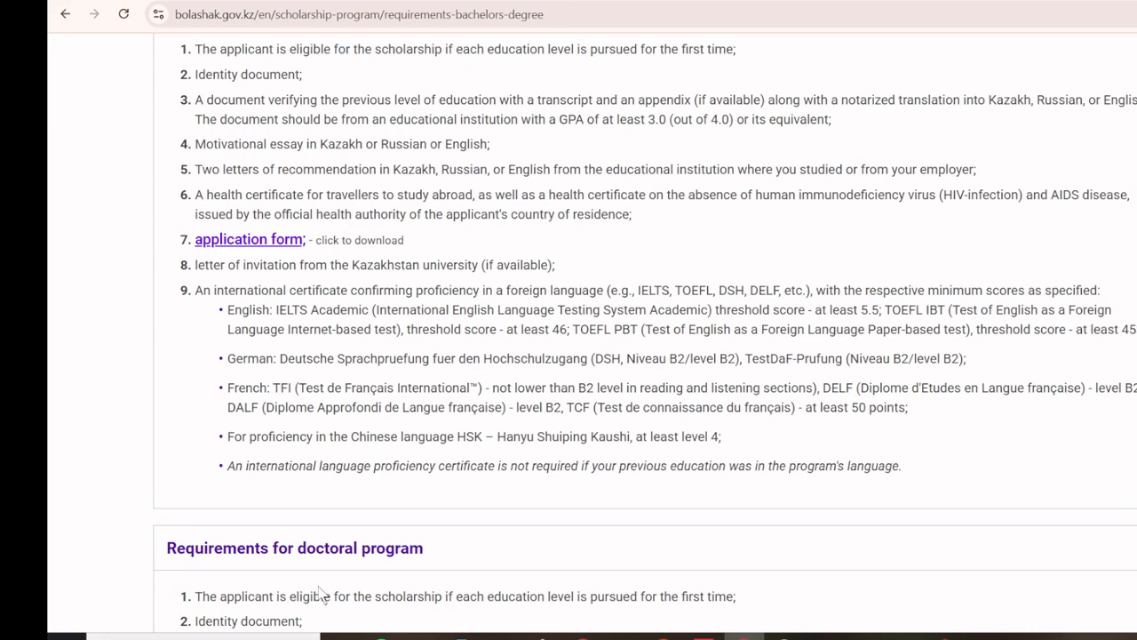
scroll(450, 465, down, 4)
scroll(450, 465, up, 8)
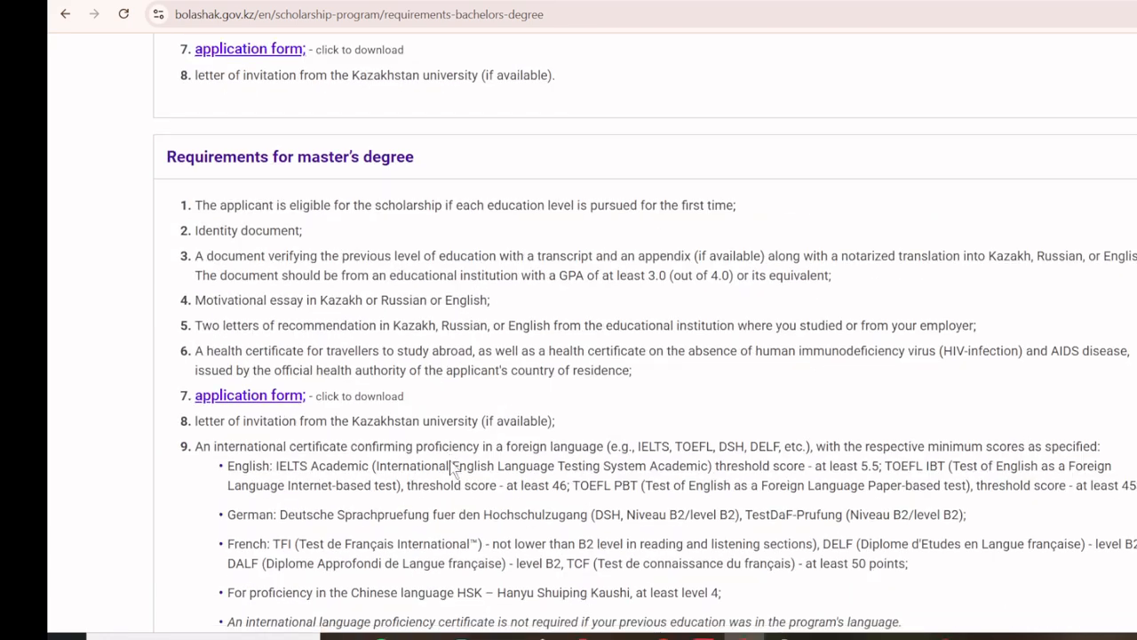
scroll(420, 458, up, 2)
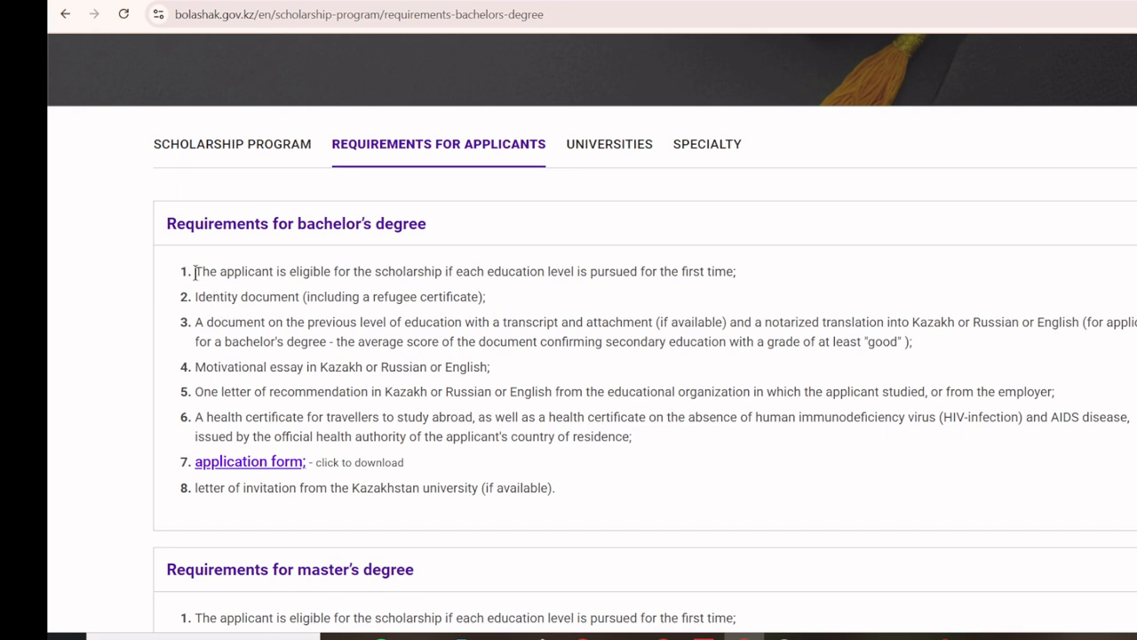
drag(195, 271, 455, 272)
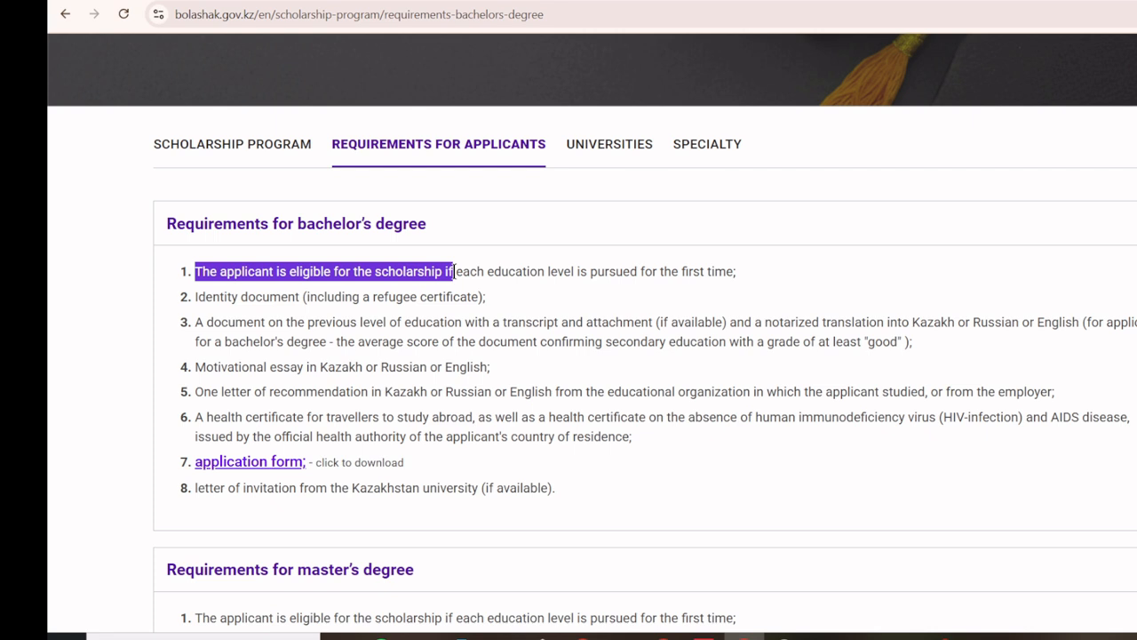
drag(493, 272, 747, 277)
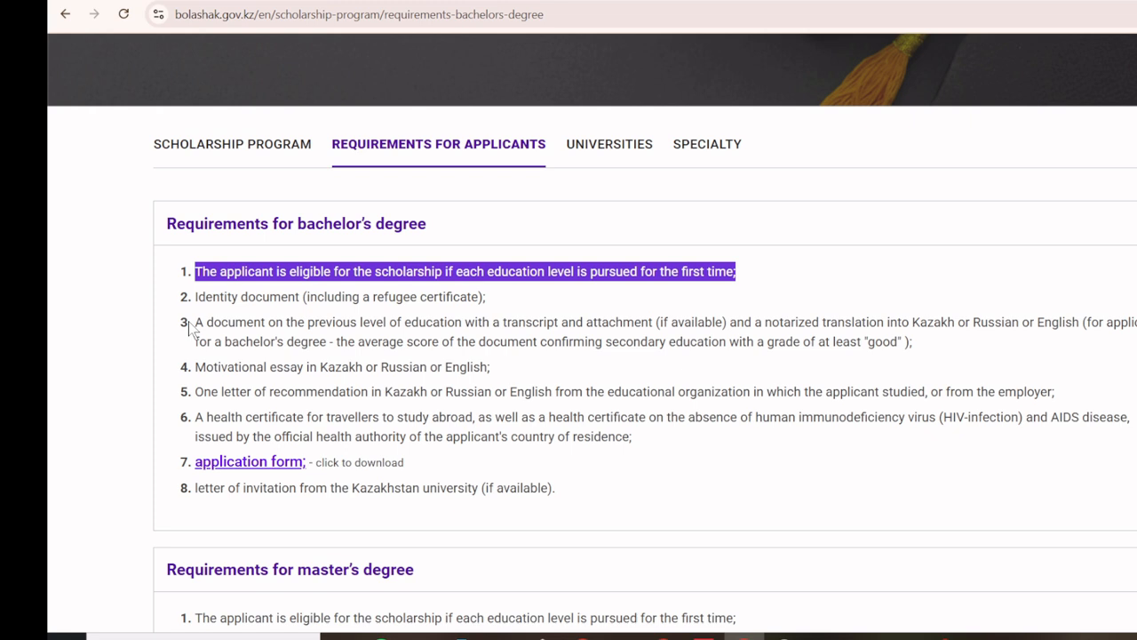
drag(197, 325, 668, 325)
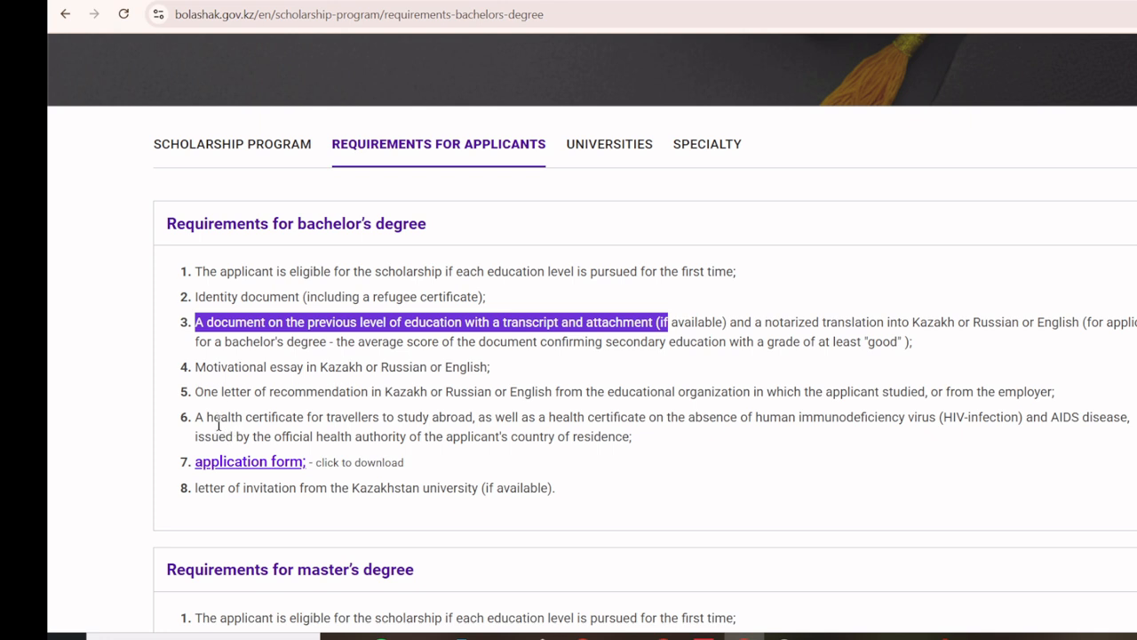
drag(194, 417, 641, 439)
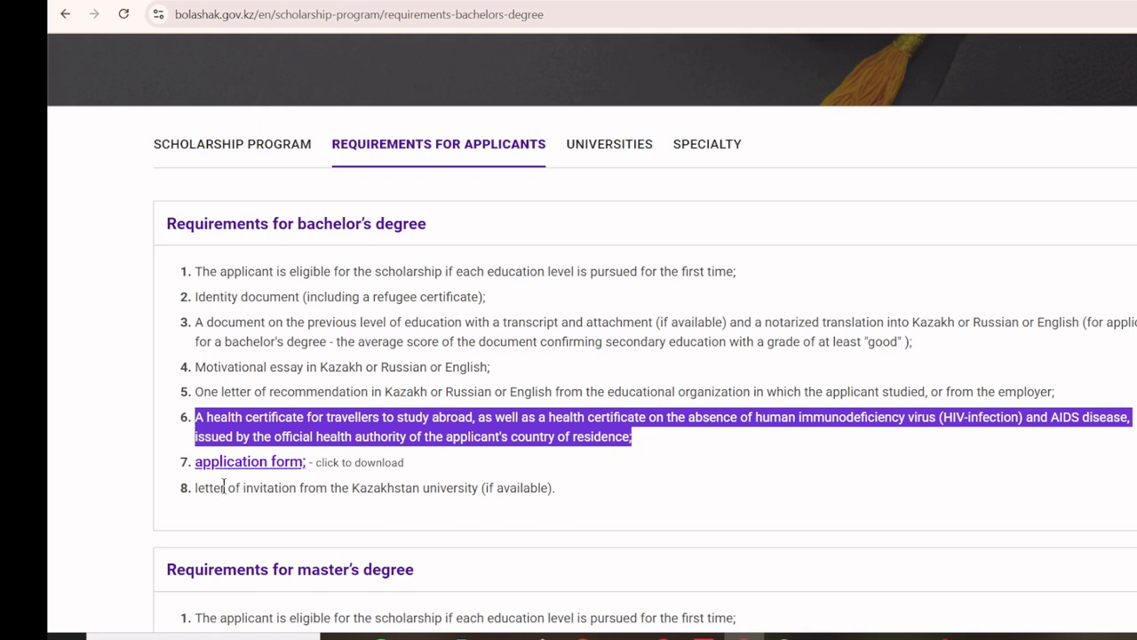
Step: Highlight the optional university invitation letter and open the application form link in a new tab
drag(191, 488, 485, 506)
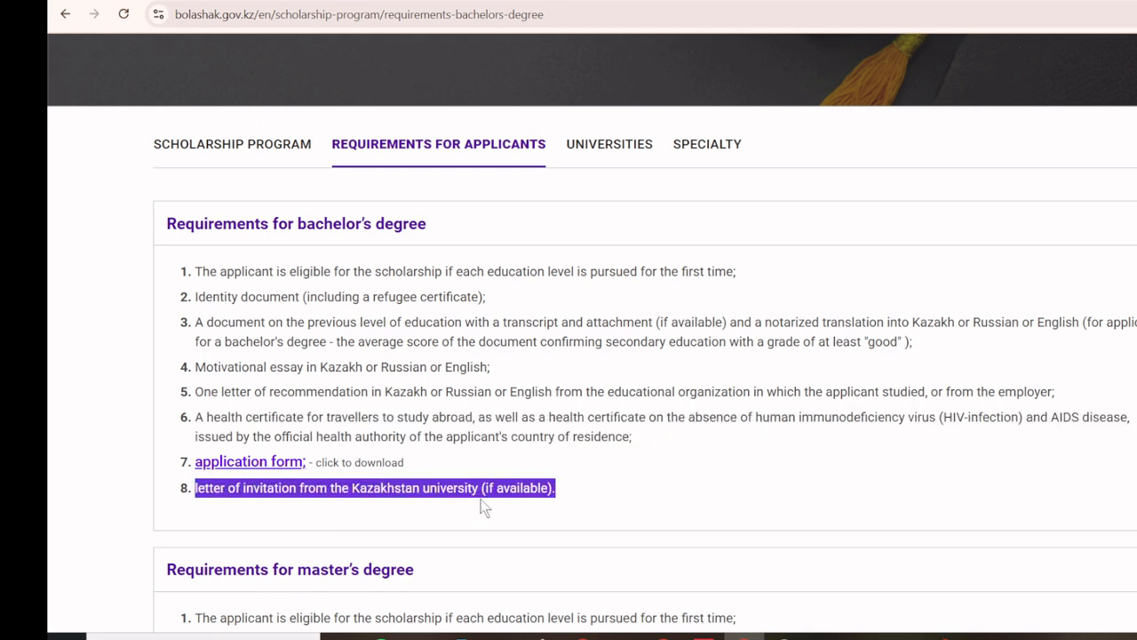
right_click(289, 471)
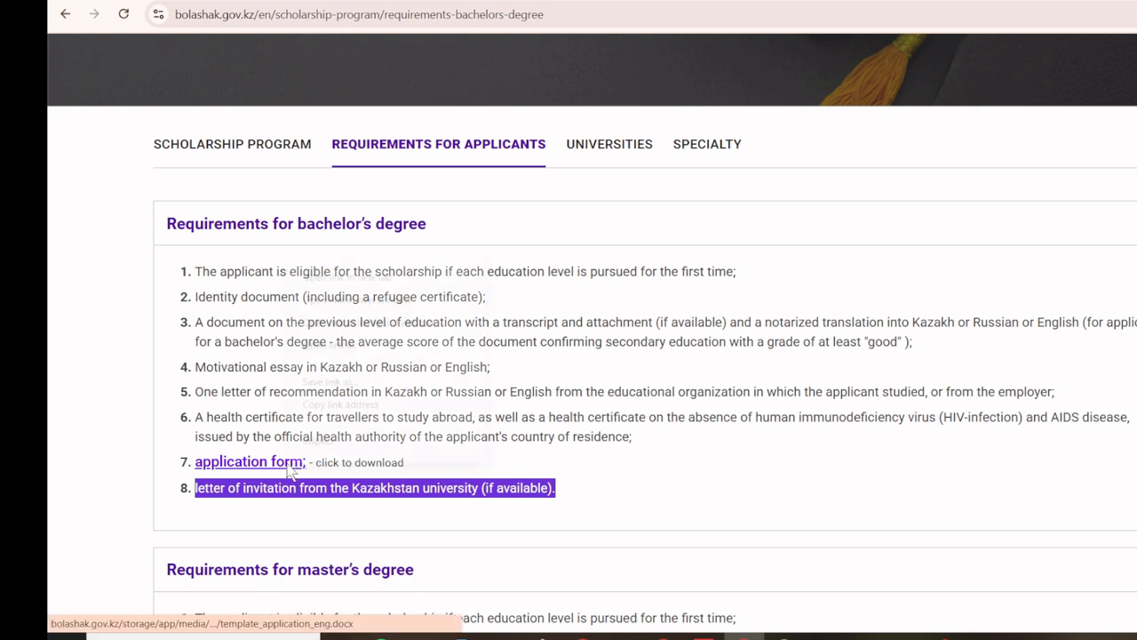
click(334, 275)
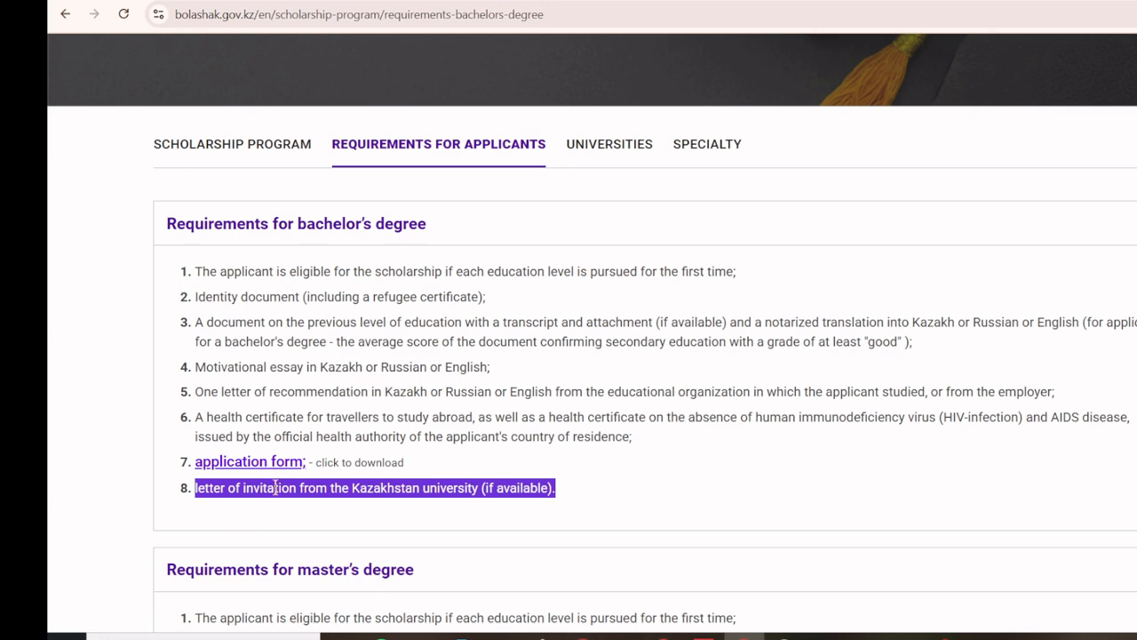
scroll(386, 458, down, 2)
scroll(387, 458, down, 6)
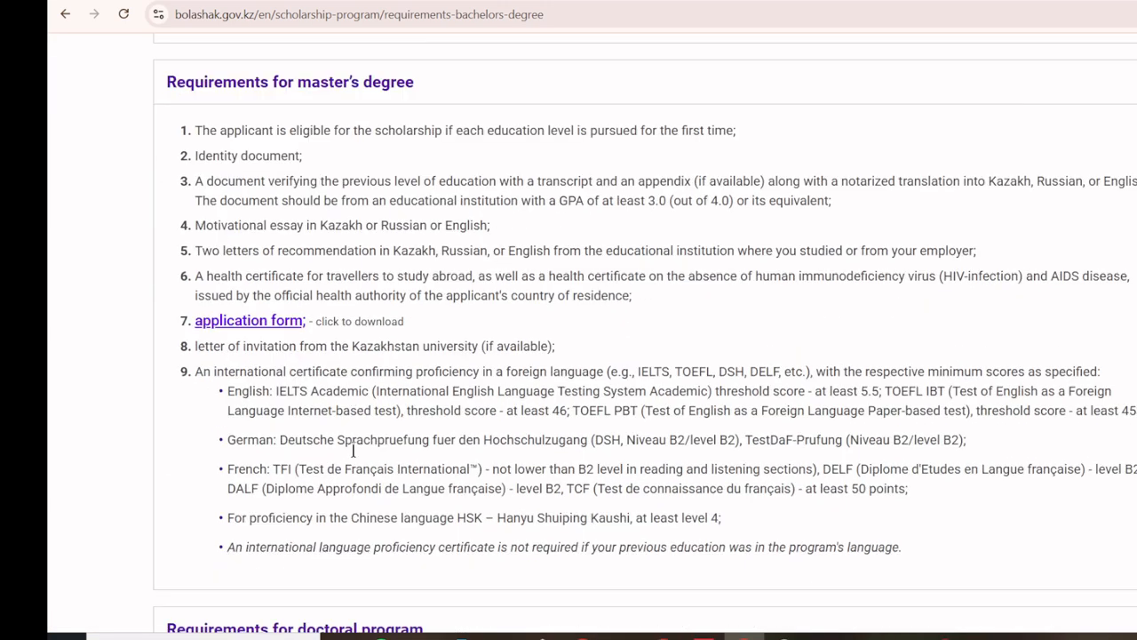
scroll(267, 490, down, 1)
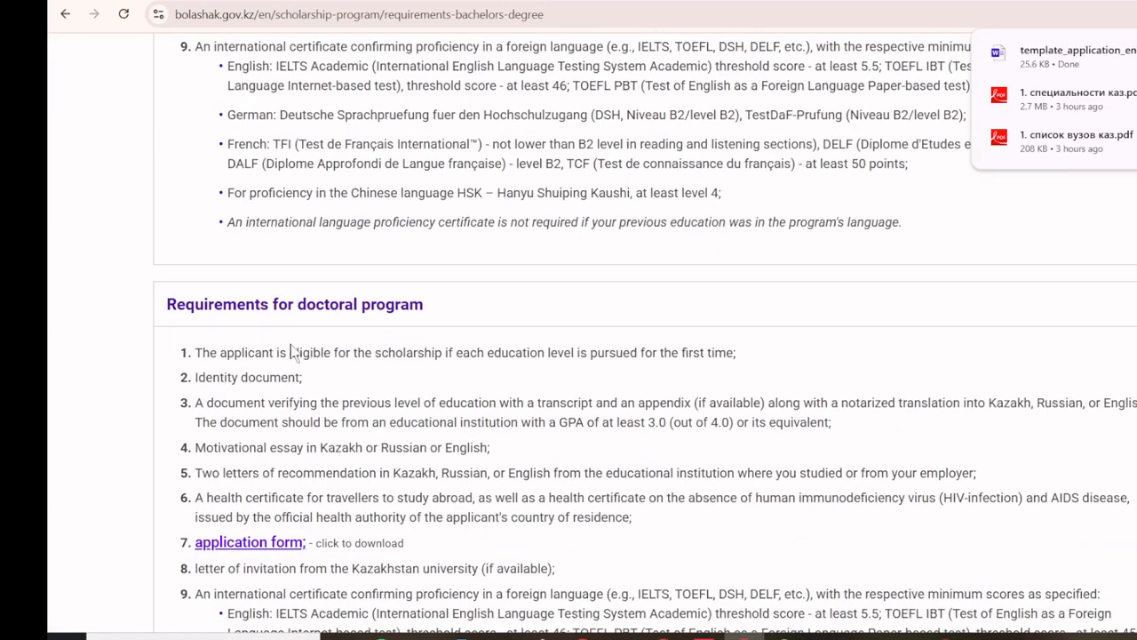
scroll(421, 347, up, 4)
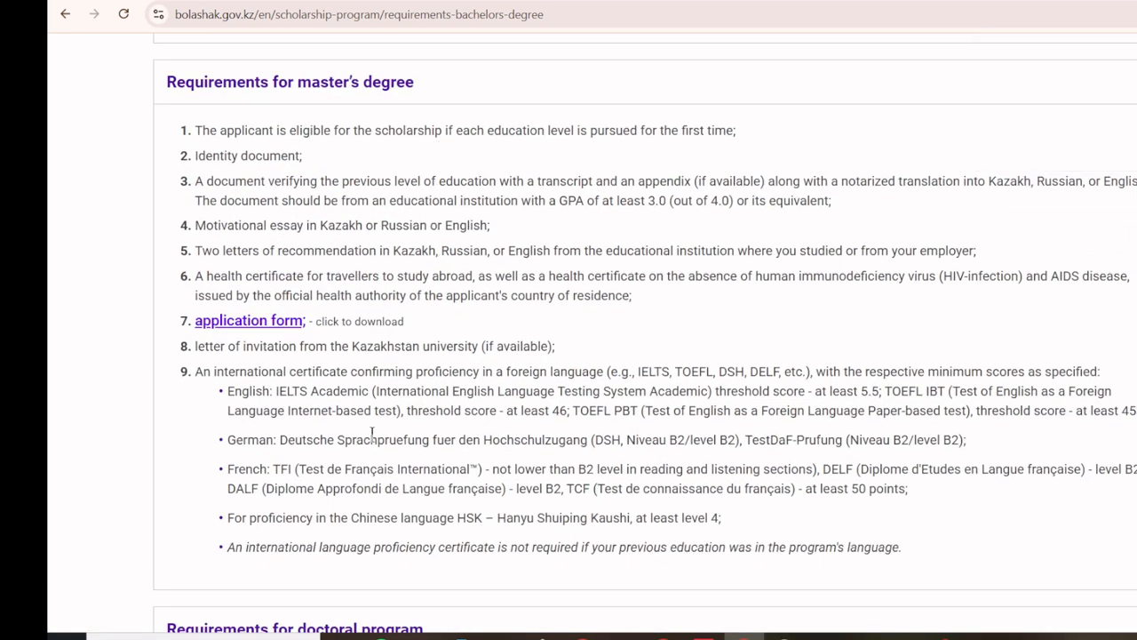
scroll(207, 363, up, 2)
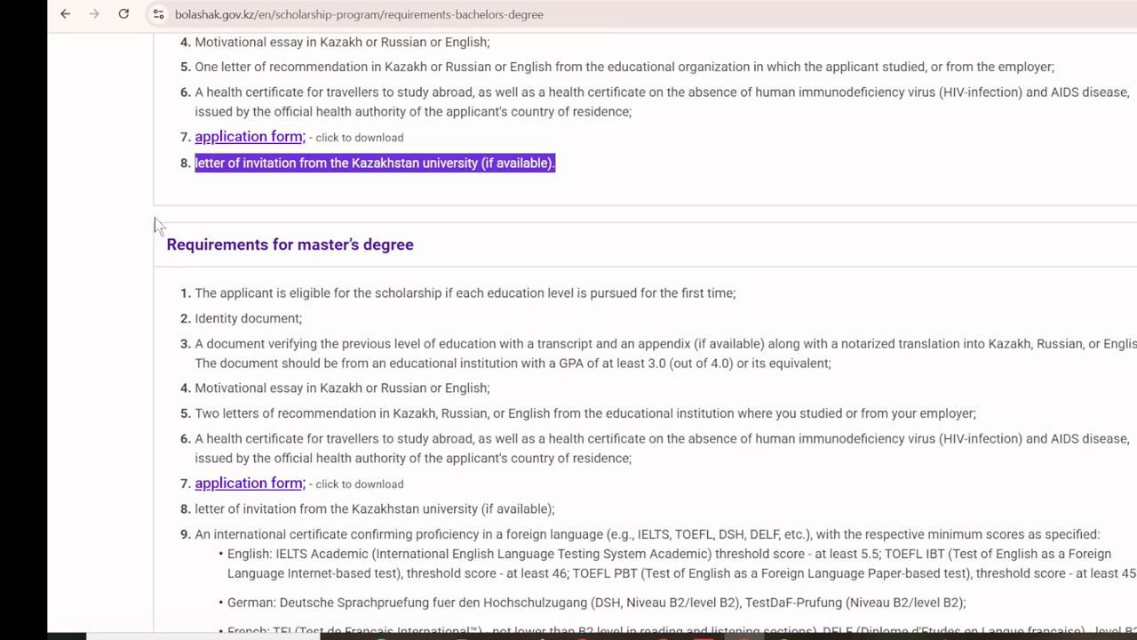
click(279, 299)
scroll(293, 426, down, 2)
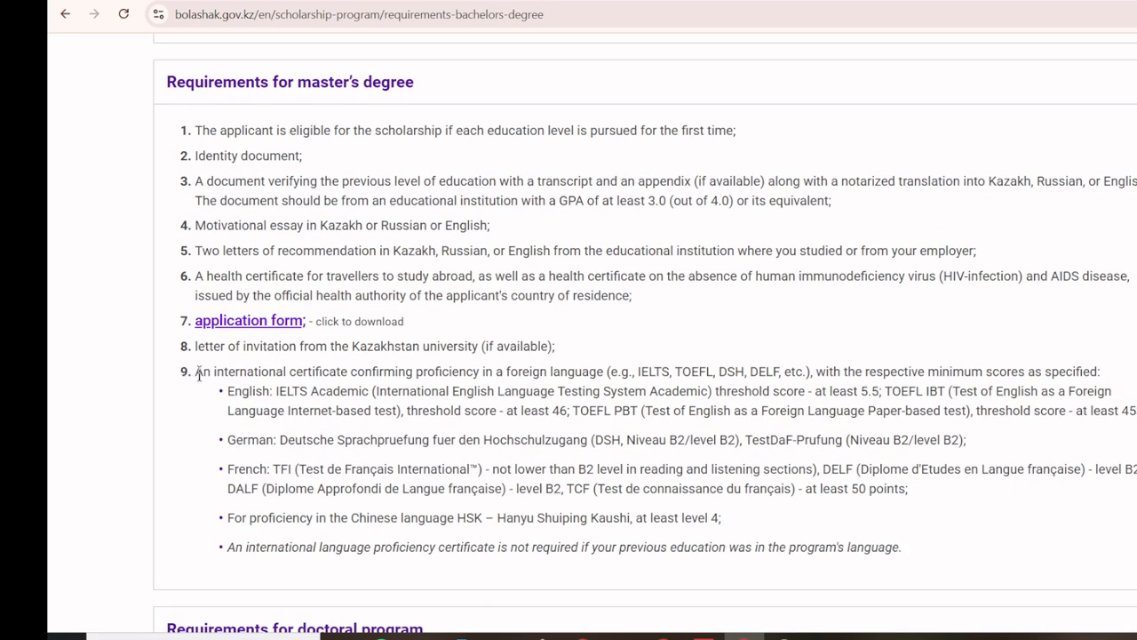
drag(196, 372, 582, 373)
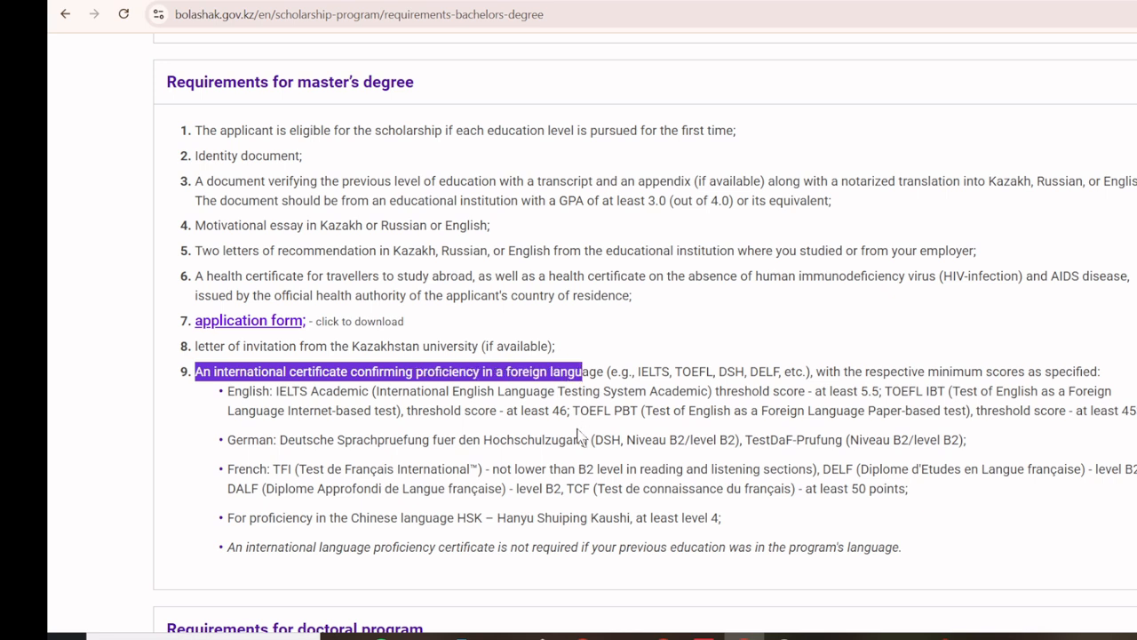
click(576, 437)
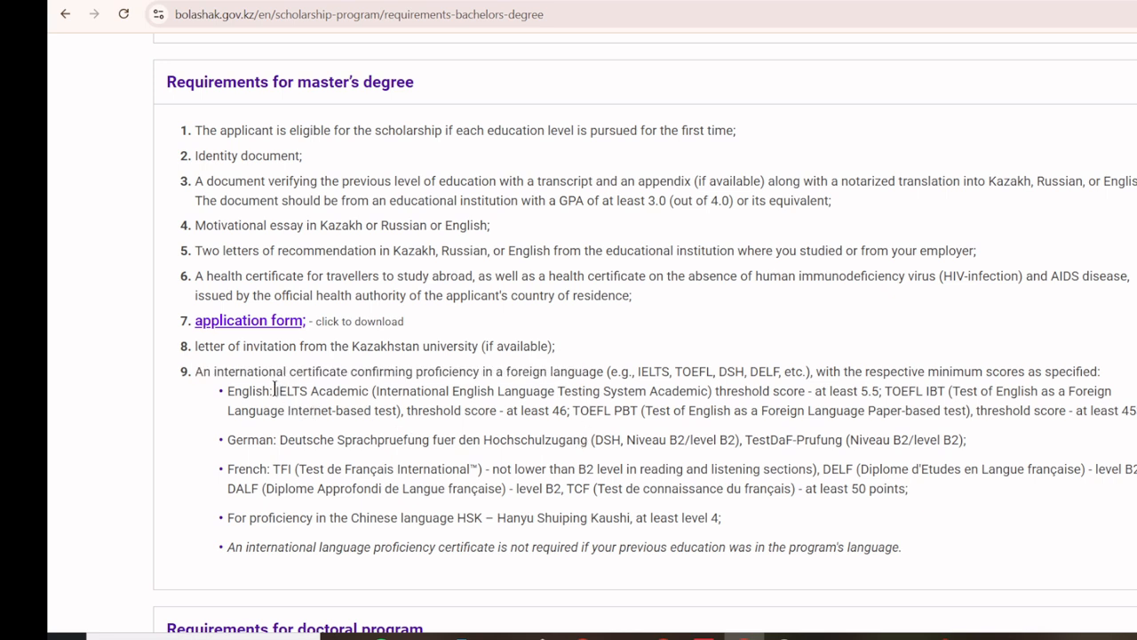
drag(275, 391, 373, 391)
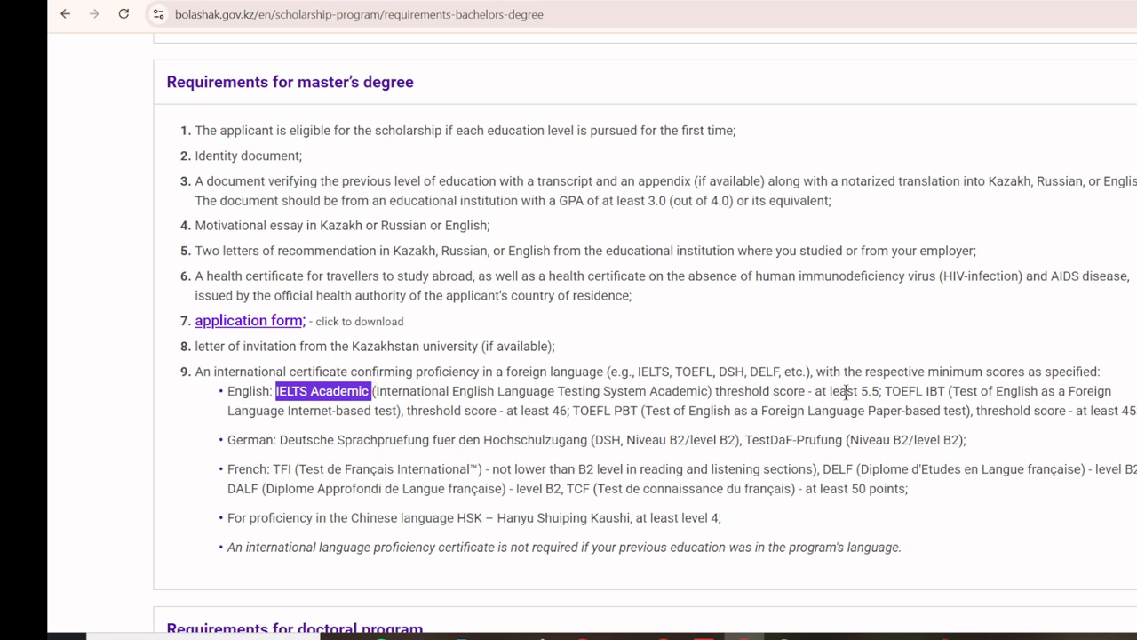
drag(860, 390, 571, 391)
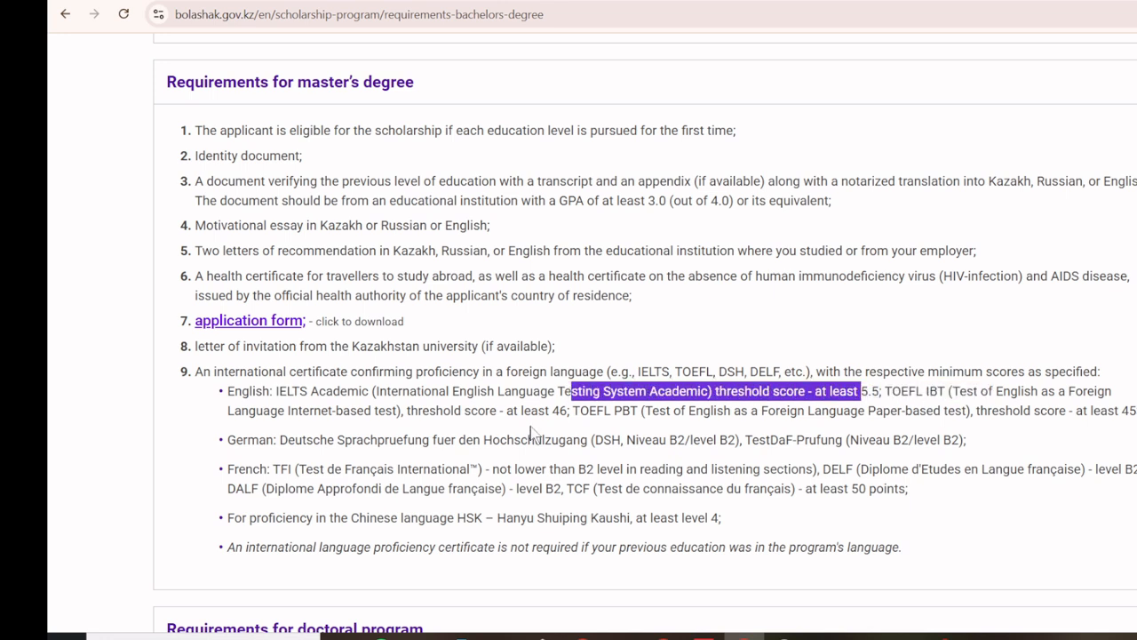
double_click(560, 410)
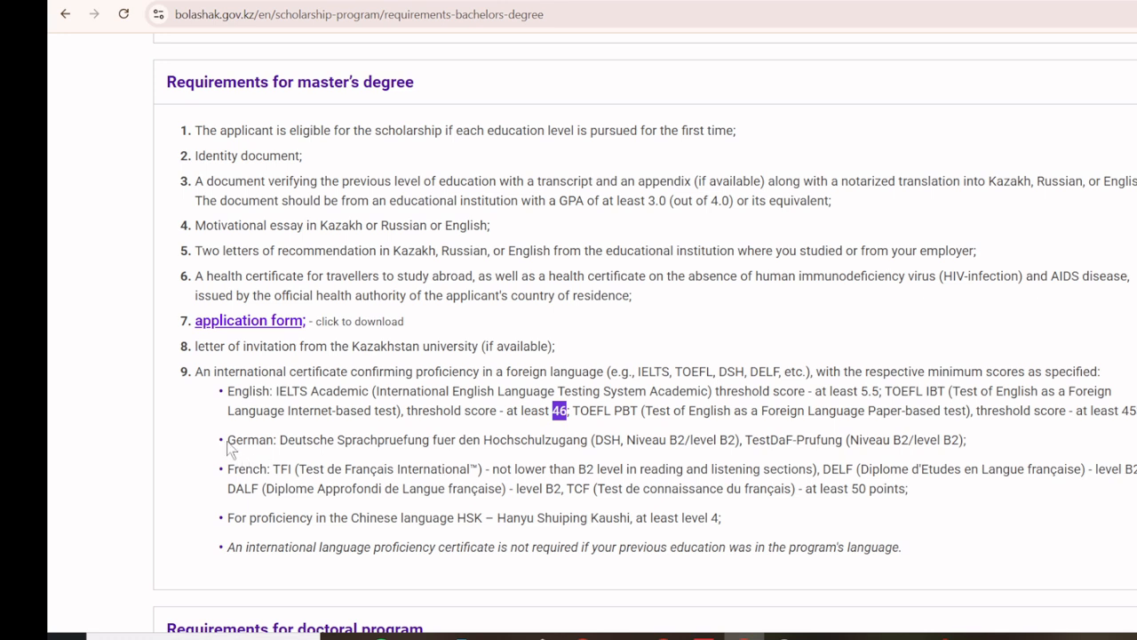
drag(227, 440, 983, 447)
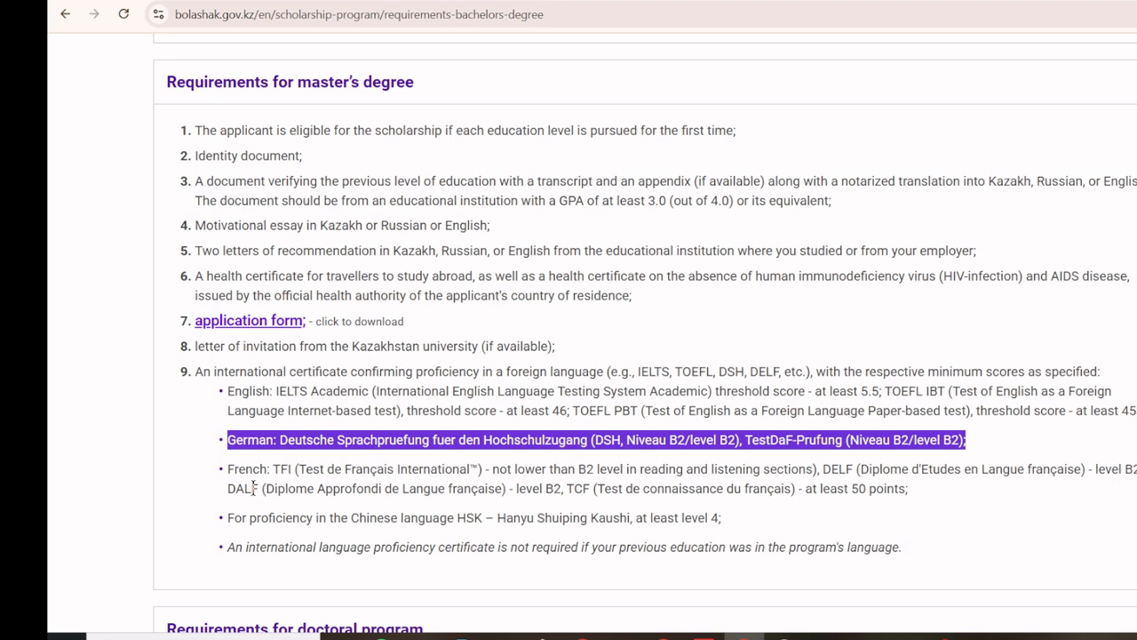
double_click(552, 488)
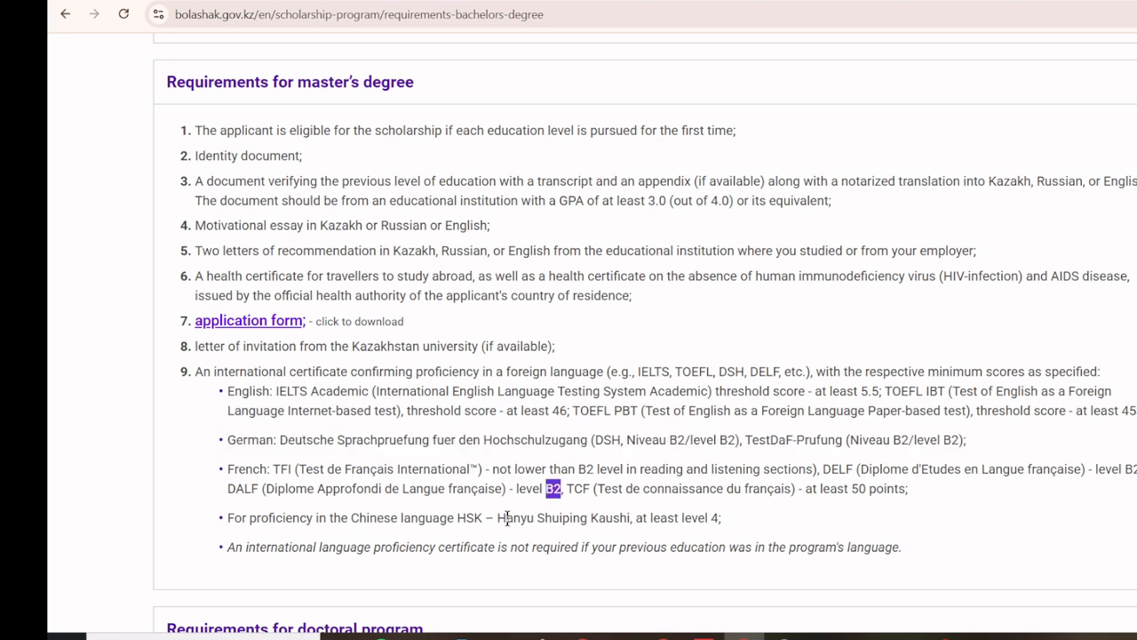
double_click(714, 519)
scroll(715, 524, down, 3)
scroll(713, 517, down, 5)
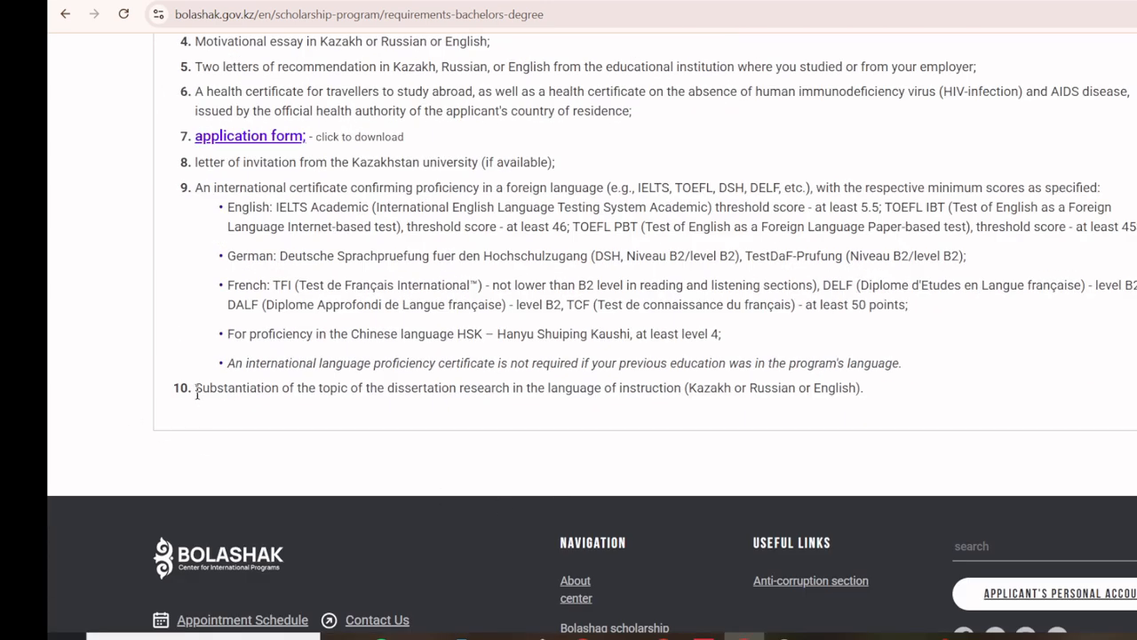
drag(195, 388, 870, 399)
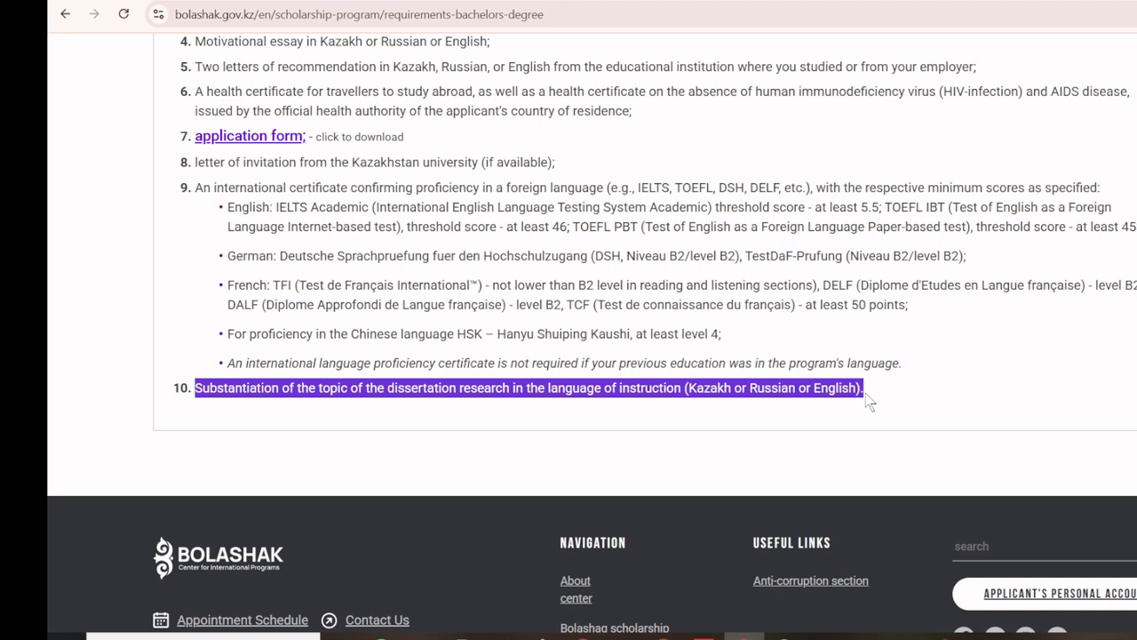
click(336, 393)
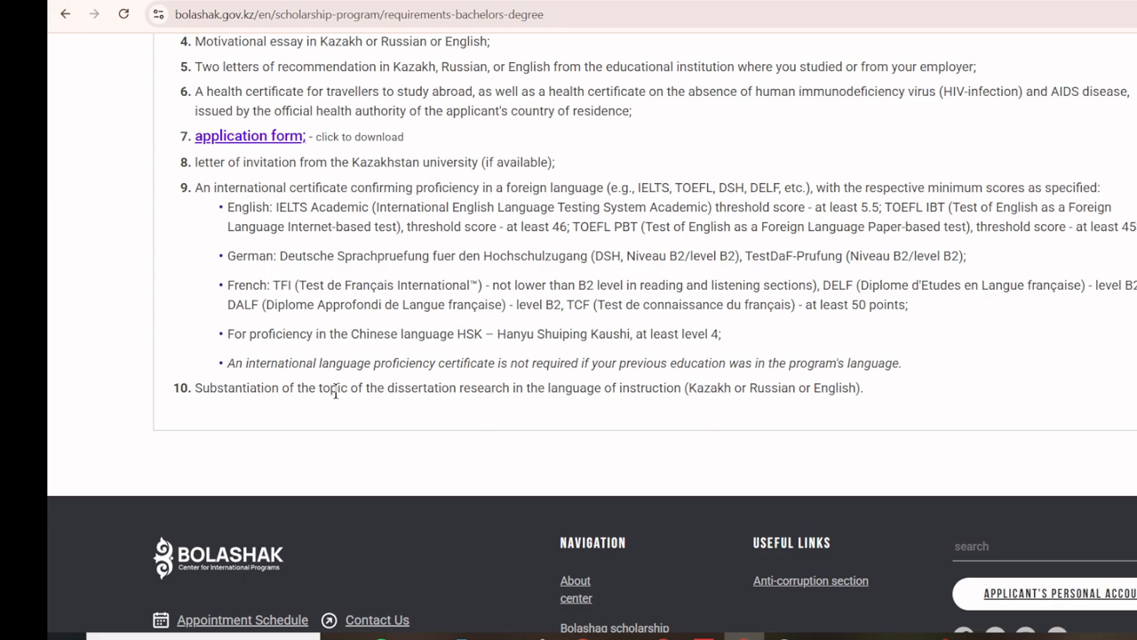
scroll(335, 392, up, 3)
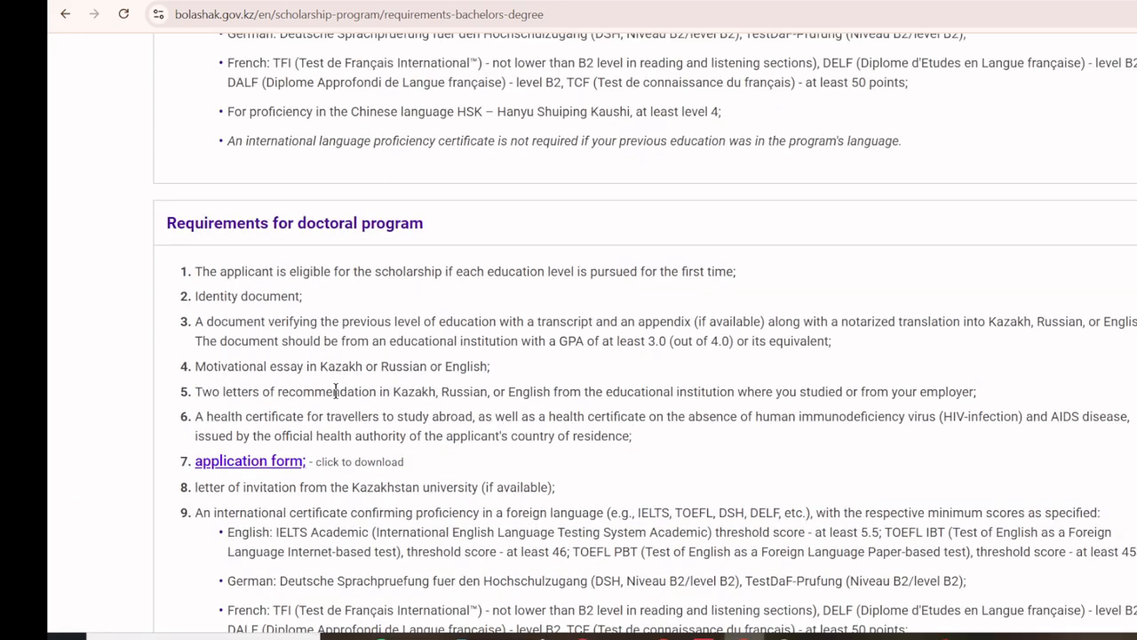
scroll(335, 392, up, 8)
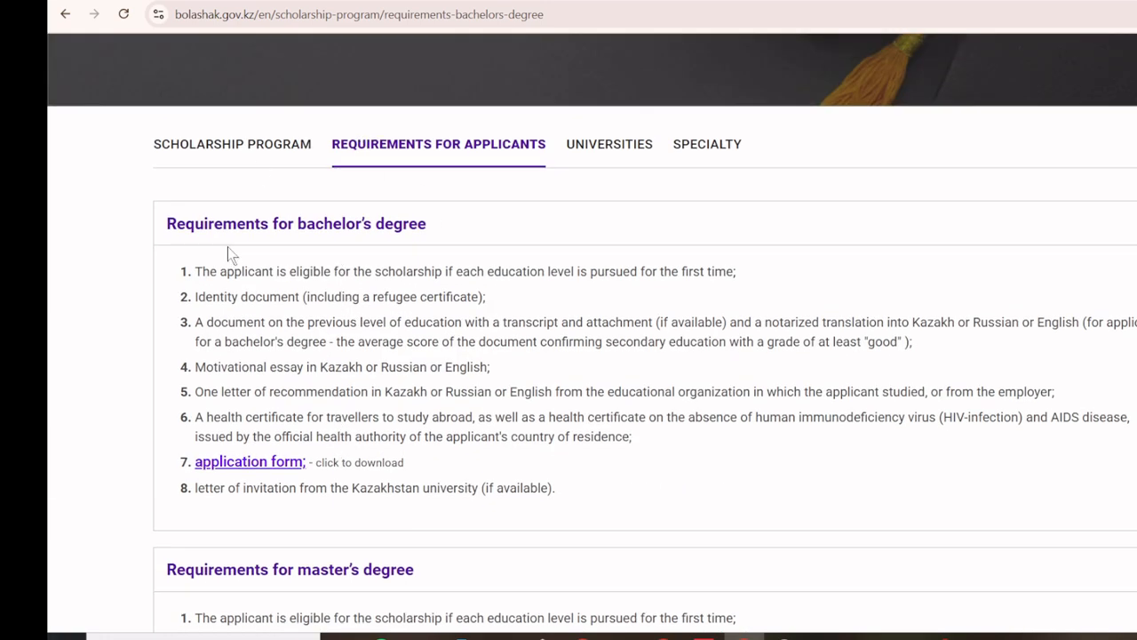
click(598, 148)
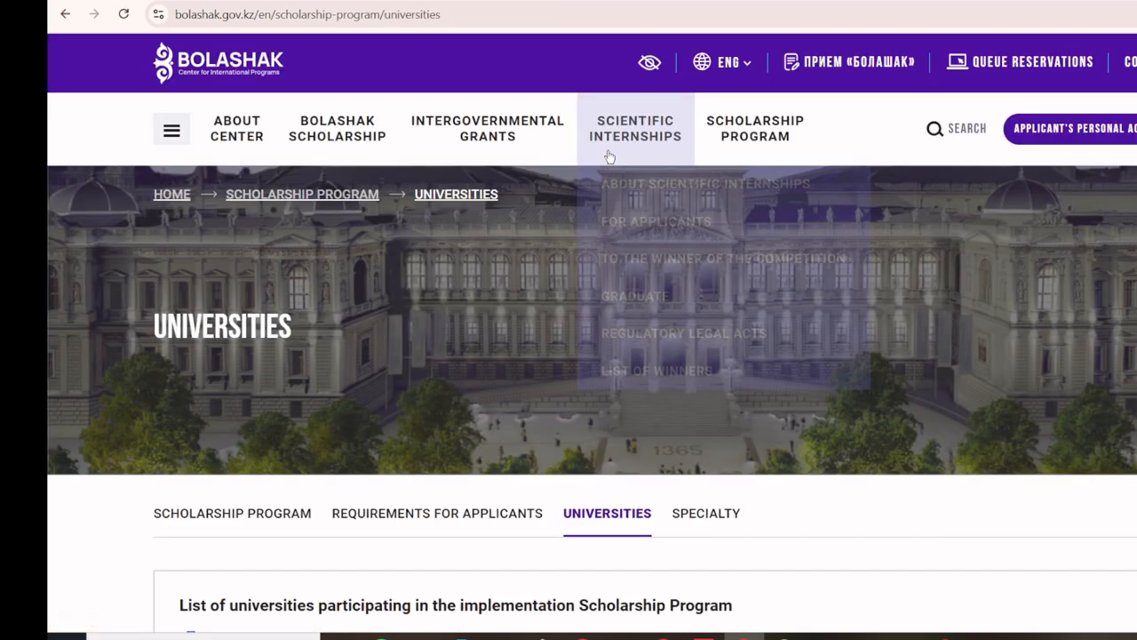
Step: Open the Universities page's list document in a new tab and switch to it
scroll(500, 286, down, 3)
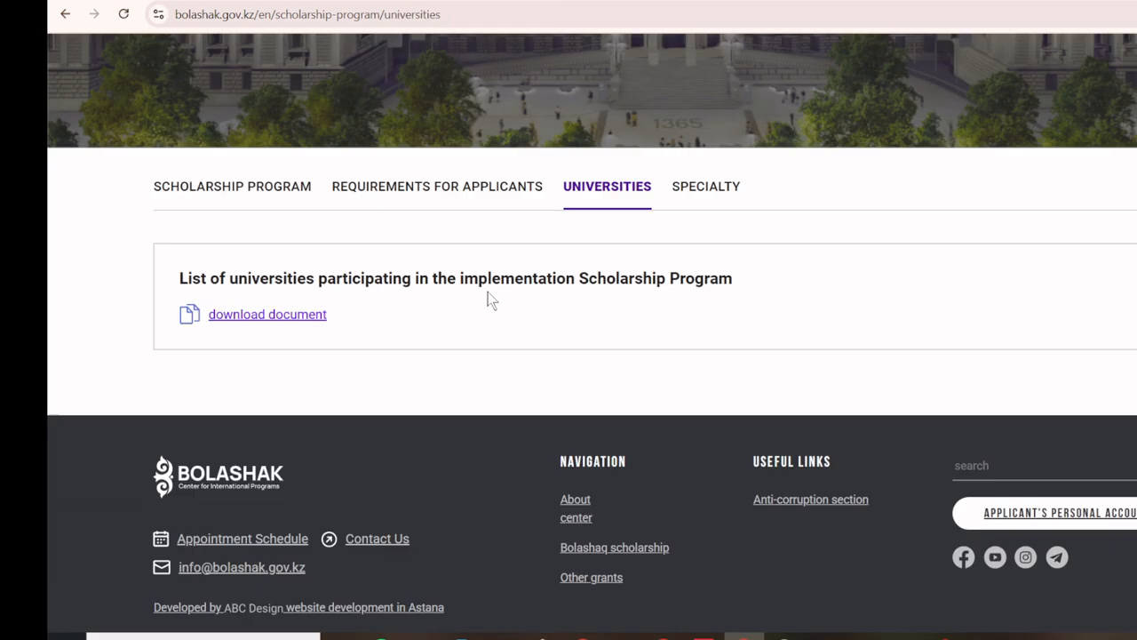
right_click(302, 318)
click(326, 331)
click(426, 2)
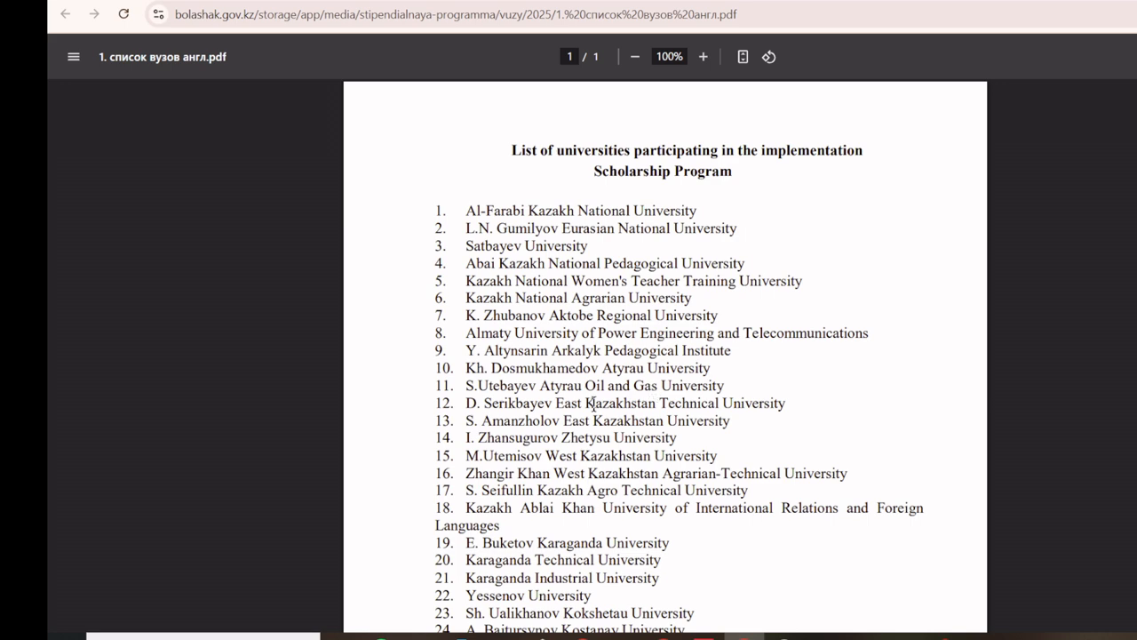
Step: Highlight the first universities in the 37-university PDF, then close it
scroll(582, 382, down, 1)
scroll(582, 382, up, 3)
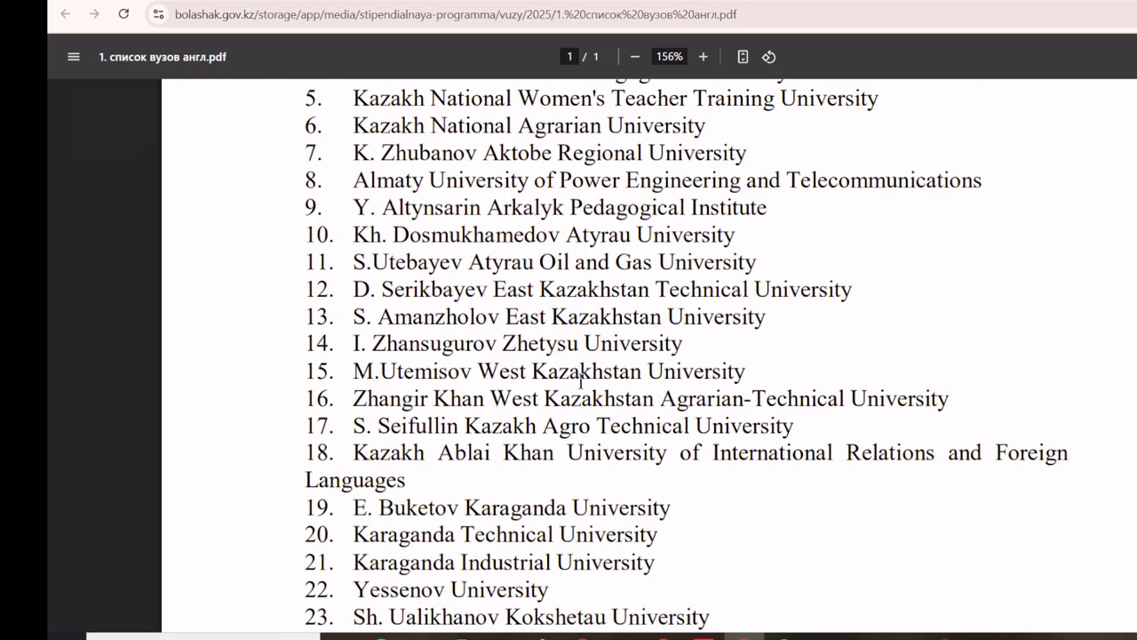
scroll(582, 382, up, 1)
scroll(578, 381, up, 5)
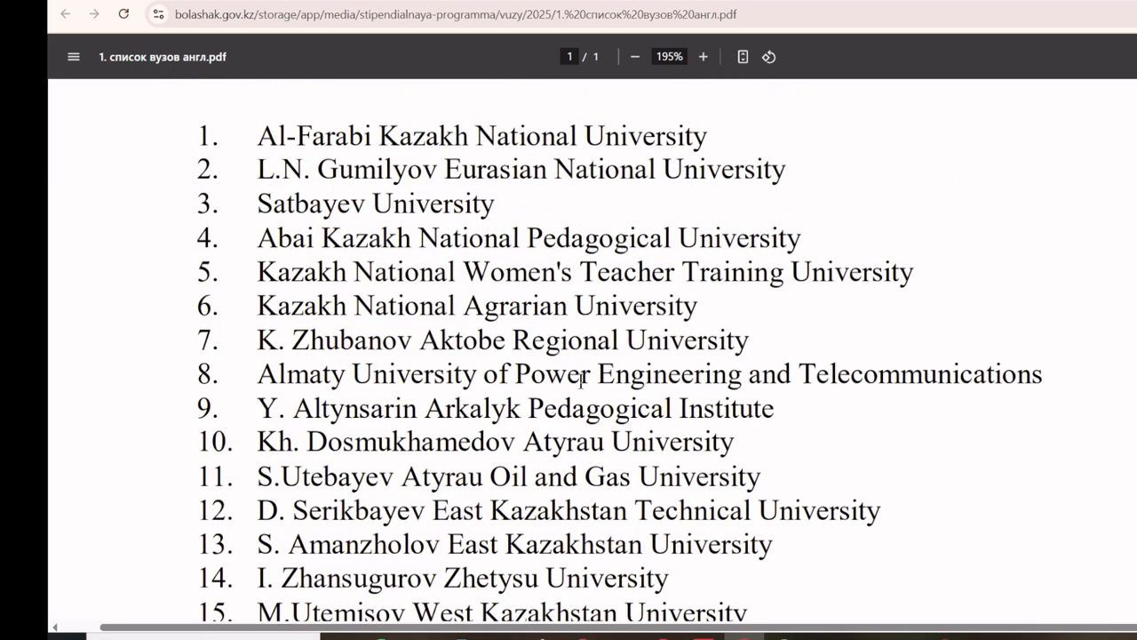
drag(257, 216, 762, 321)
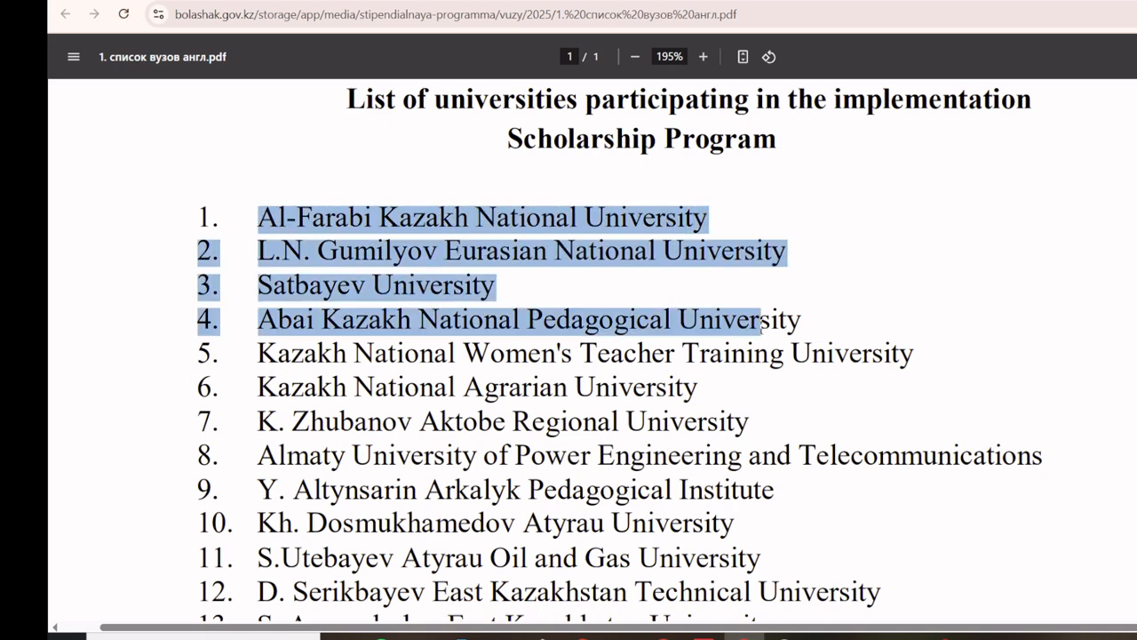
scroll(608, 384, down, 6)
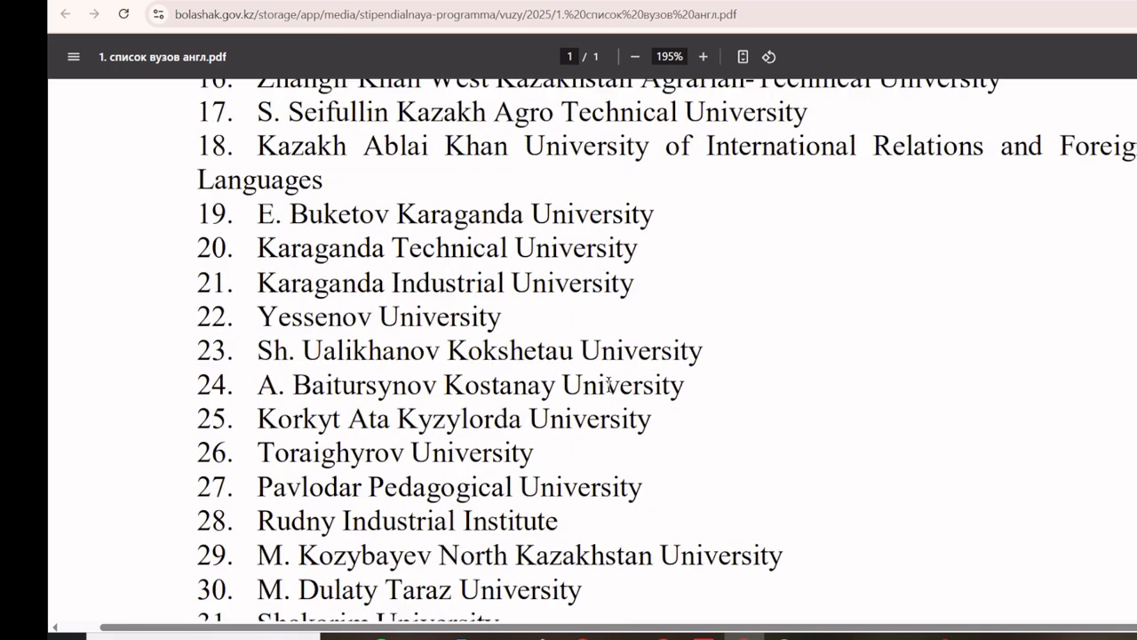
scroll(608, 384, down, 5)
scroll(175, 193, up, 1)
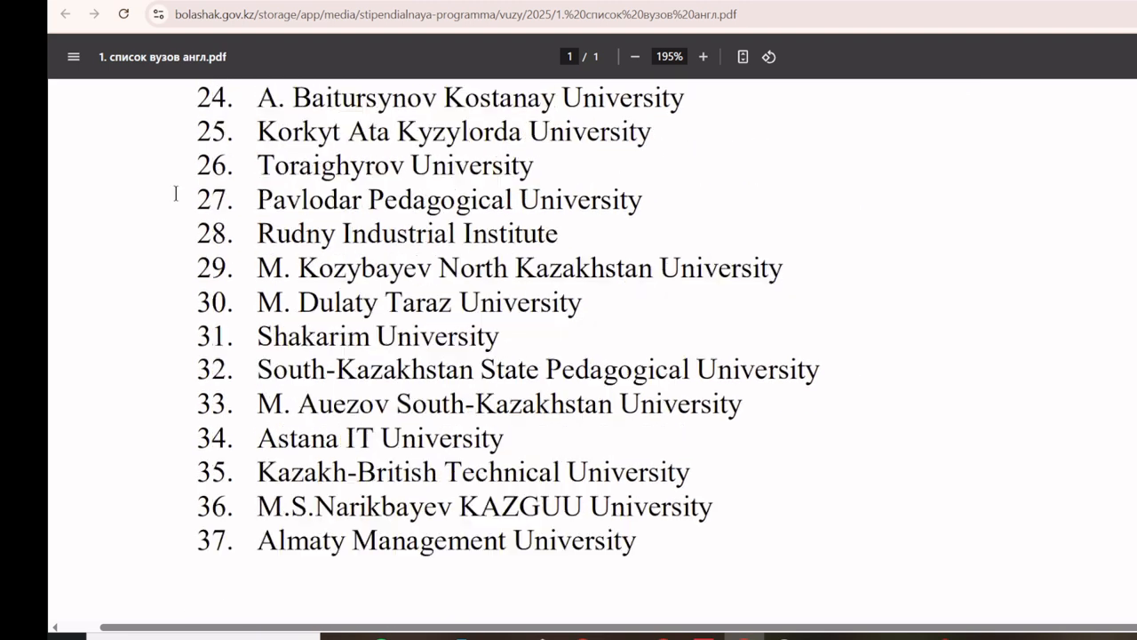
scroll(175, 193, up, 1)
key(ctrl+w)
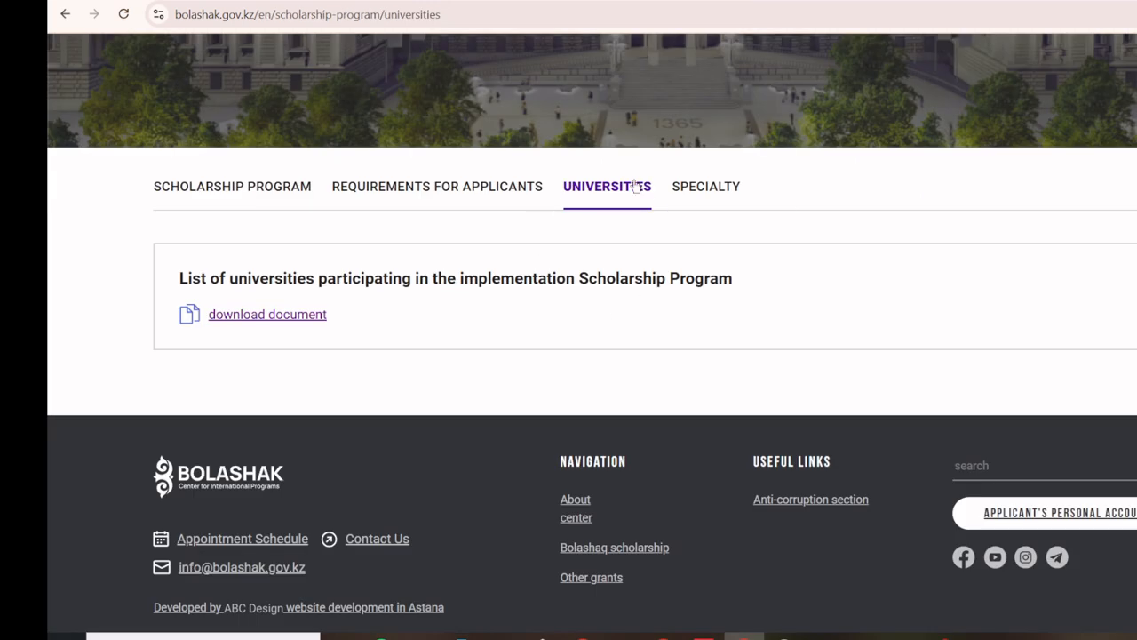
Step: Open the Specialty section's programmes PDF and highlight the program, level and language column headings
click(719, 186)
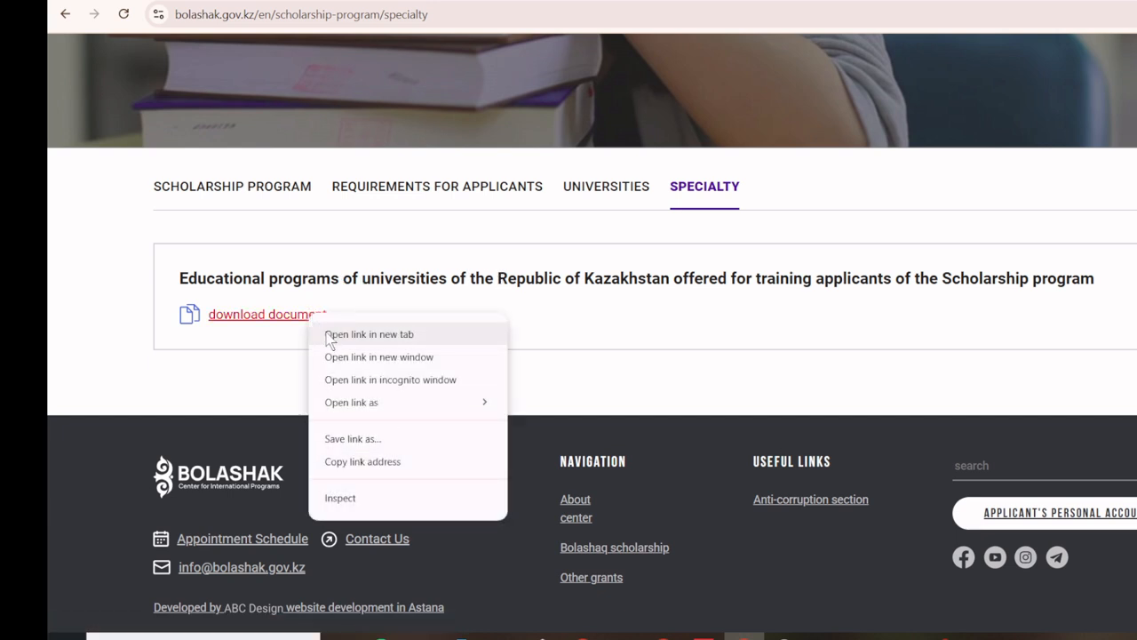
click(327, 335)
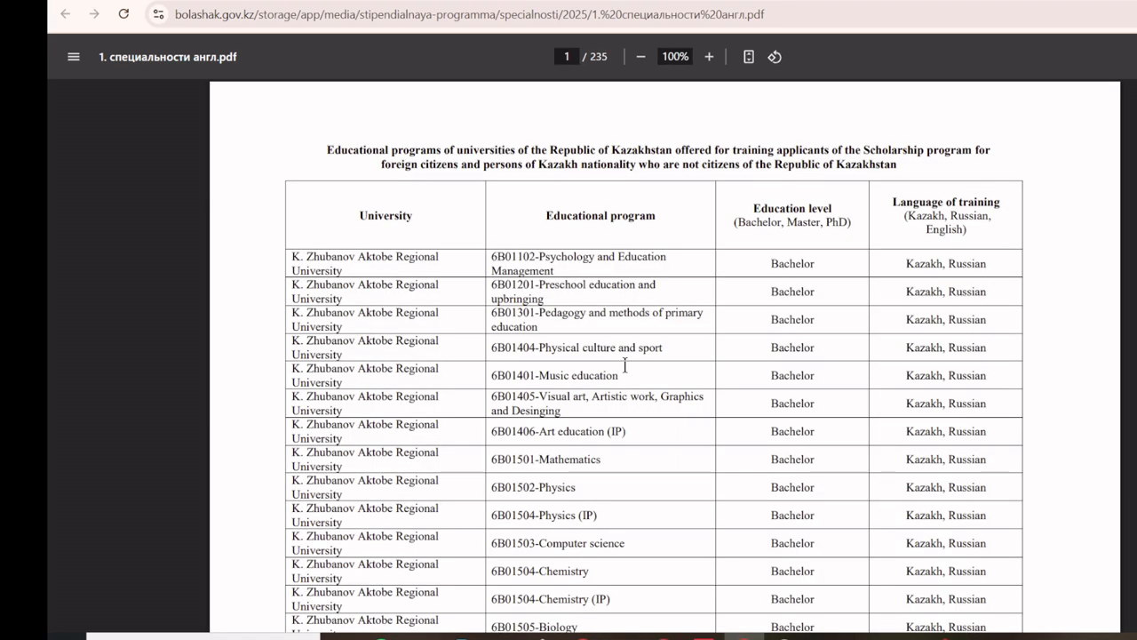
scroll(587, 359, up, 2)
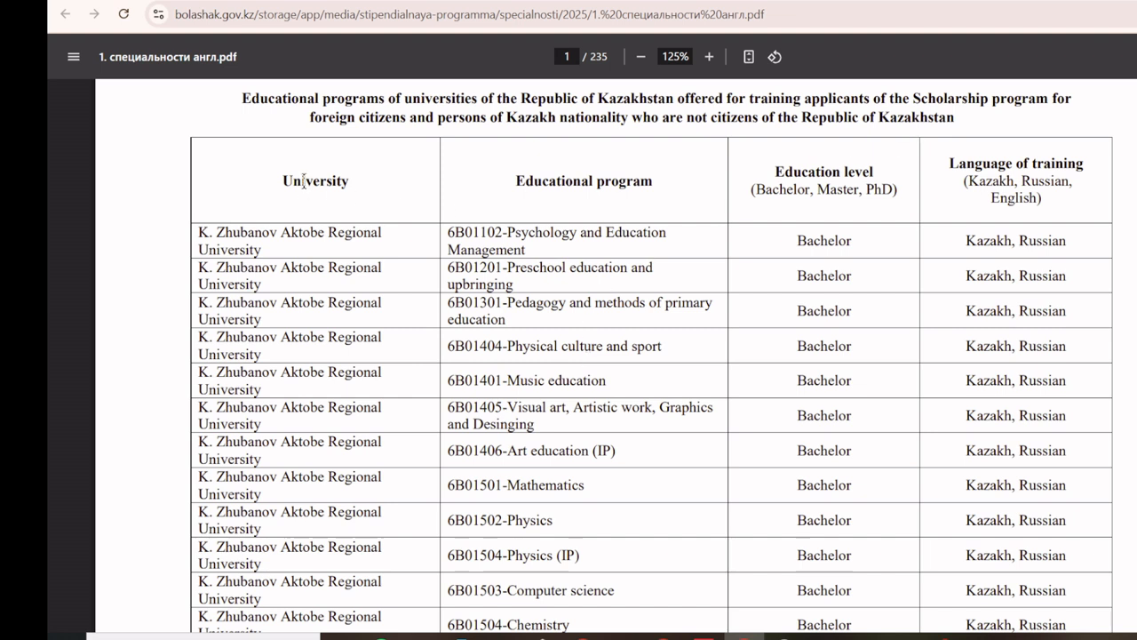
drag(521, 180, 651, 181)
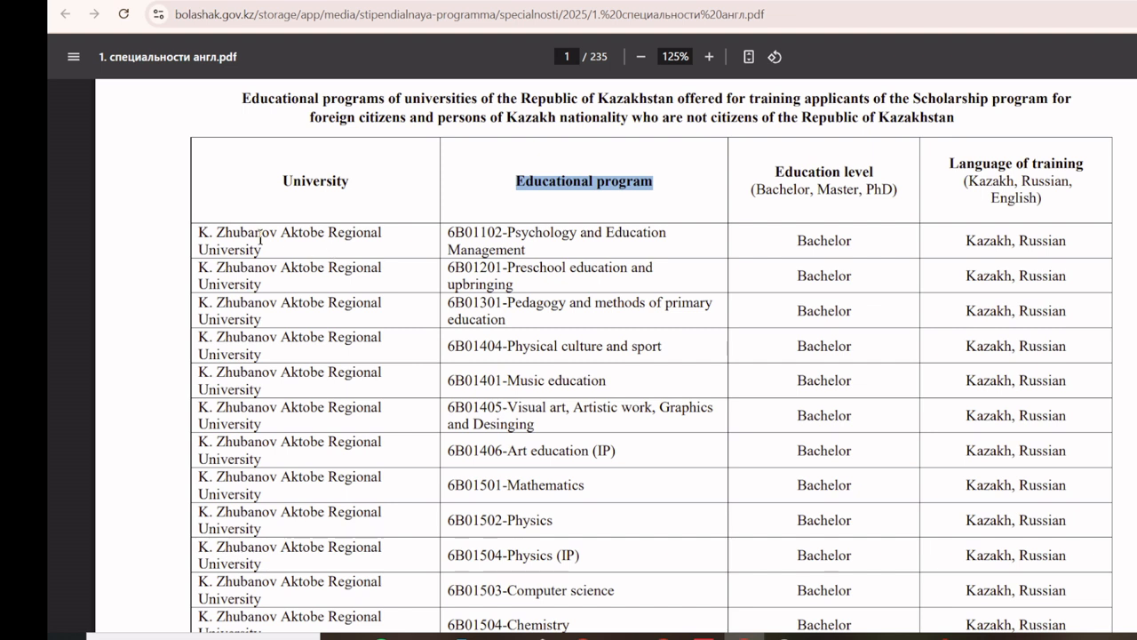
drag(776, 172, 1084, 164)
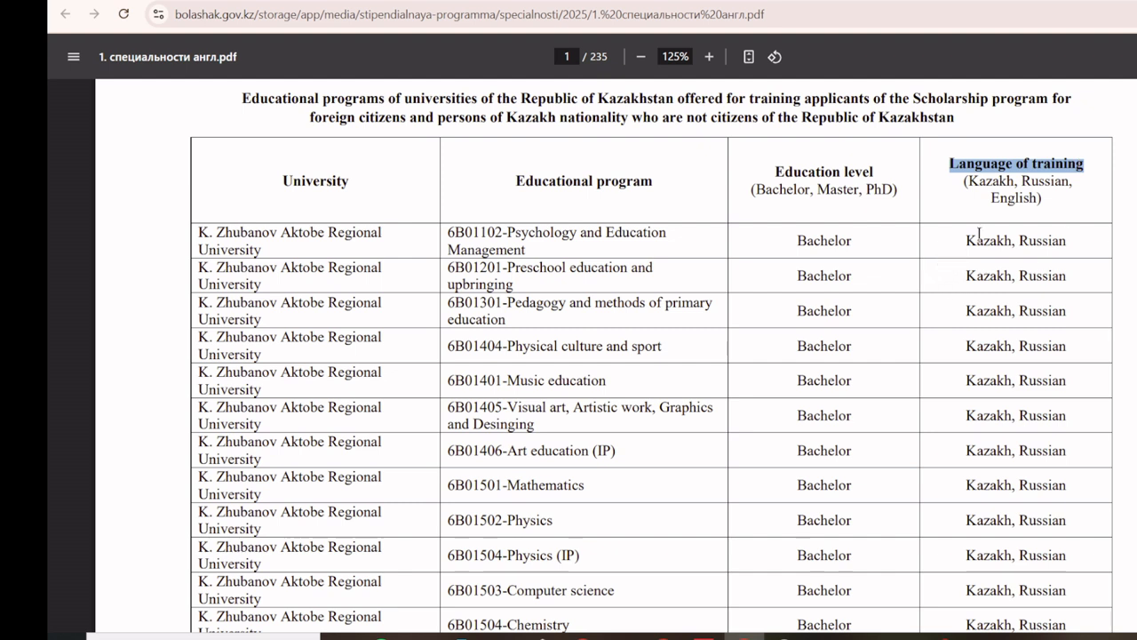
drag(963, 181, 1043, 198)
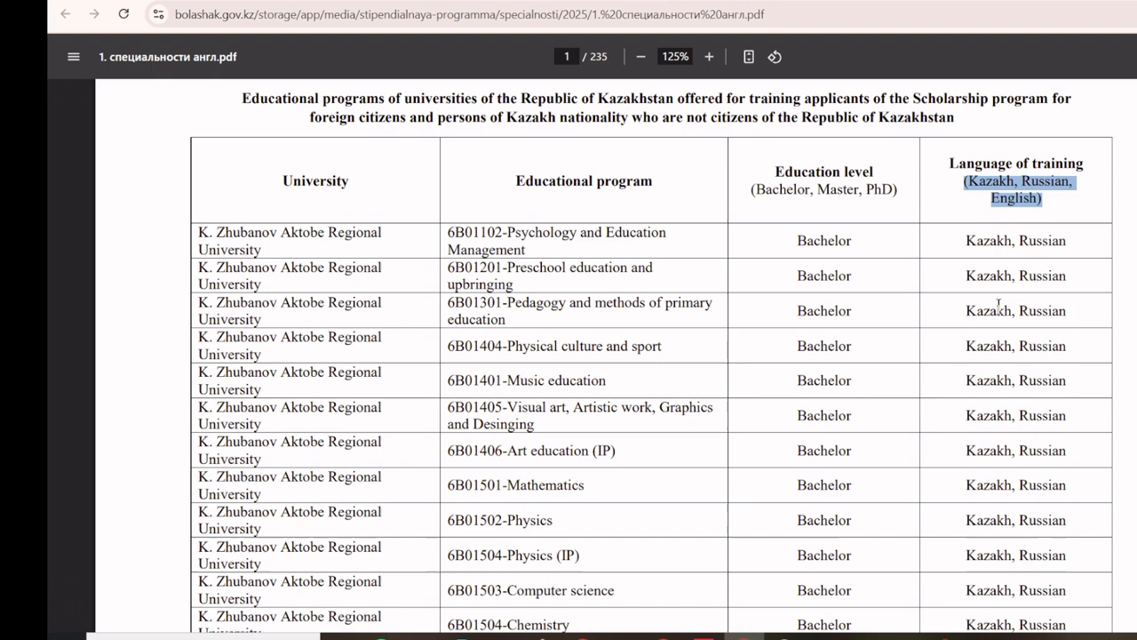
Step: Scroll through the table and mark English and Bachelor for the Electroenergy (RK+UK) programme
scroll(992, 311, down, 2)
scroll(993, 311, up, 3)
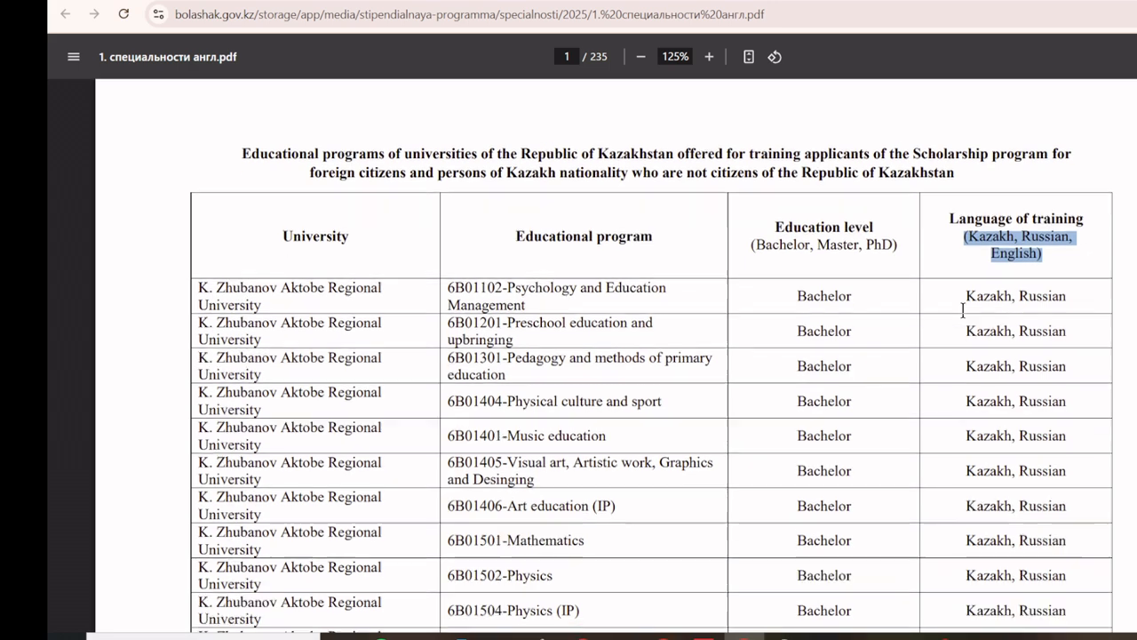
scroll(962, 311, down, 2)
scroll(962, 311, up, 2)
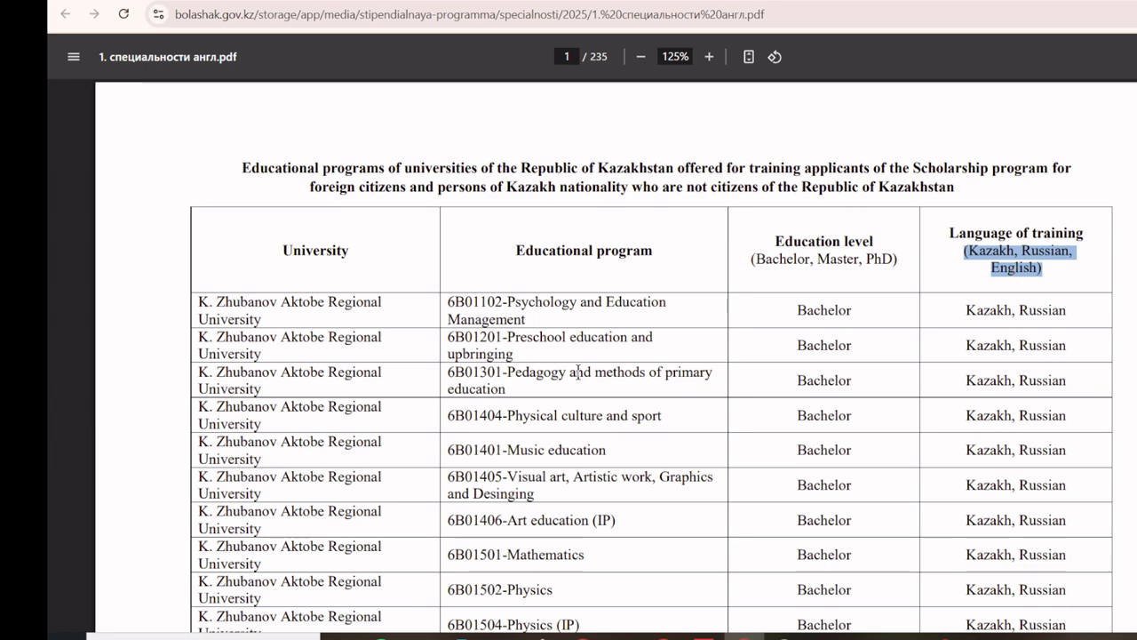
scroll(571, 374, down, 7)
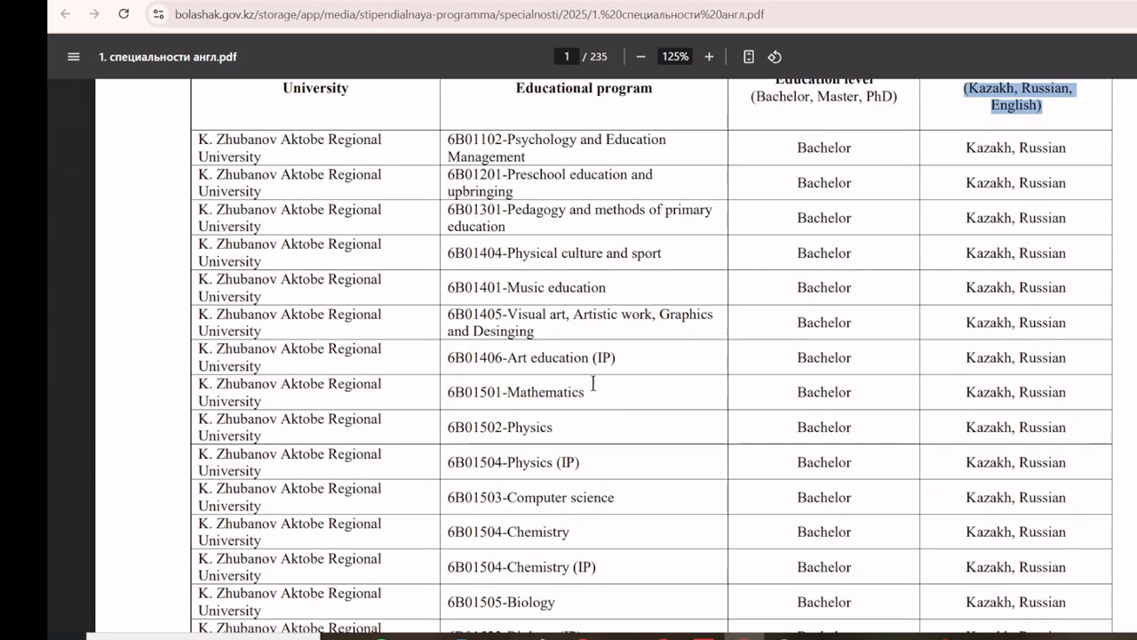
scroll(610, 401, down, 8)
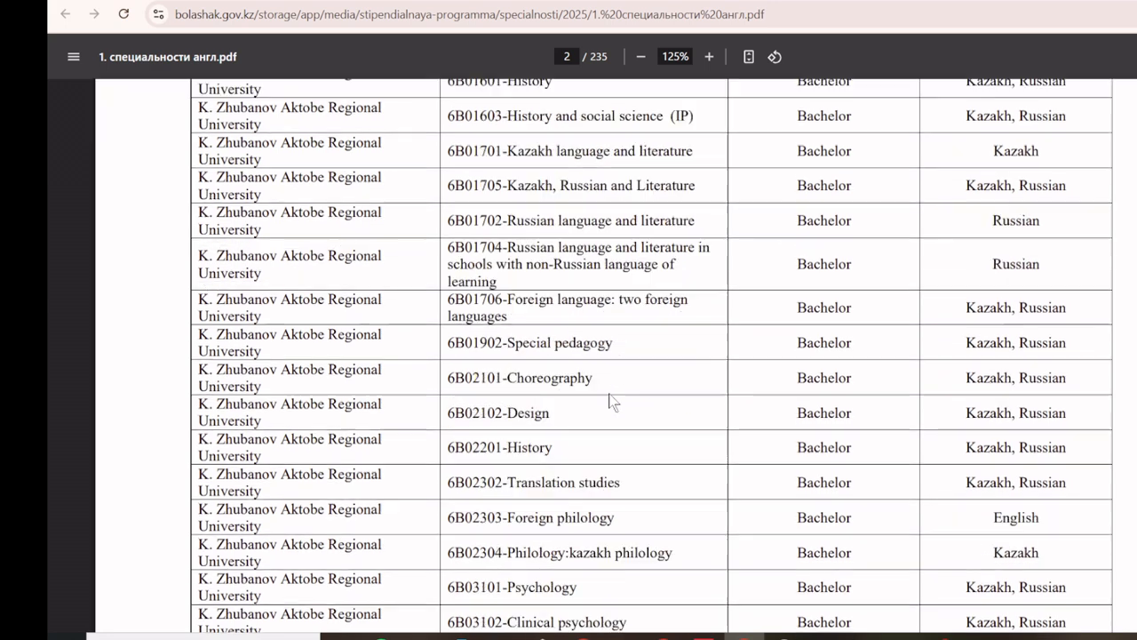
scroll(609, 400, down, 3)
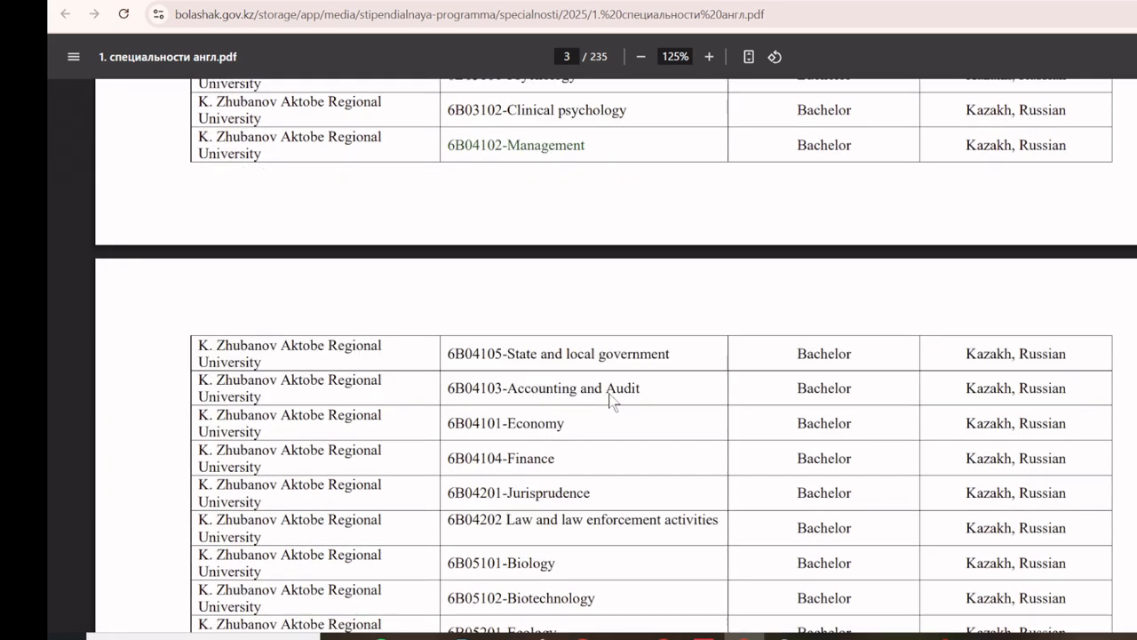
scroll(609, 401, down, 1)
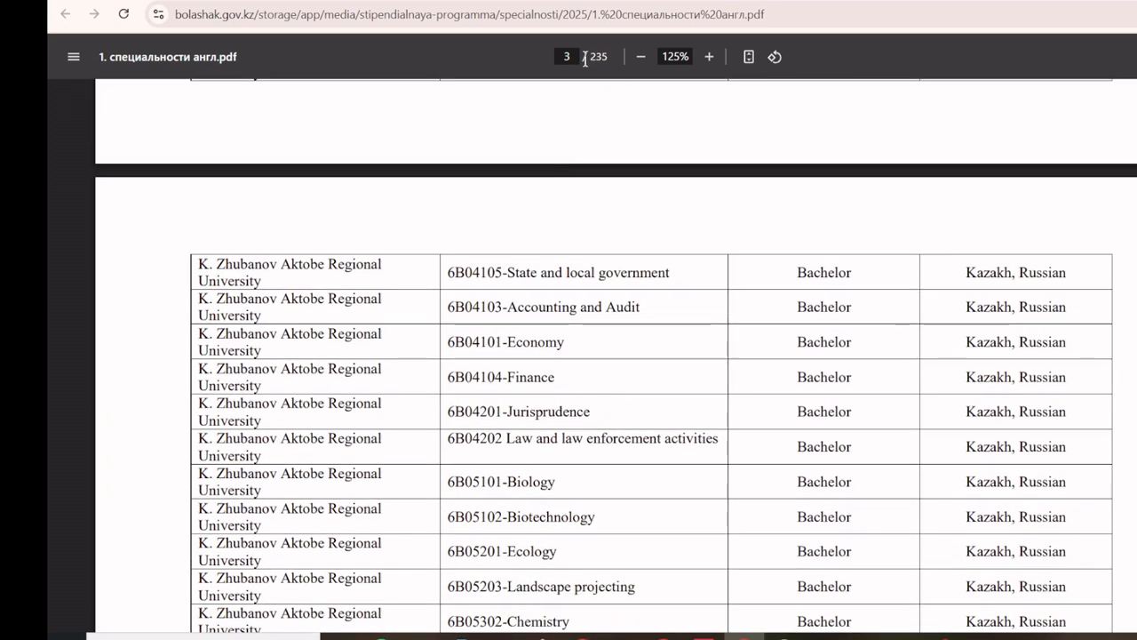
drag(589, 56, 607, 55)
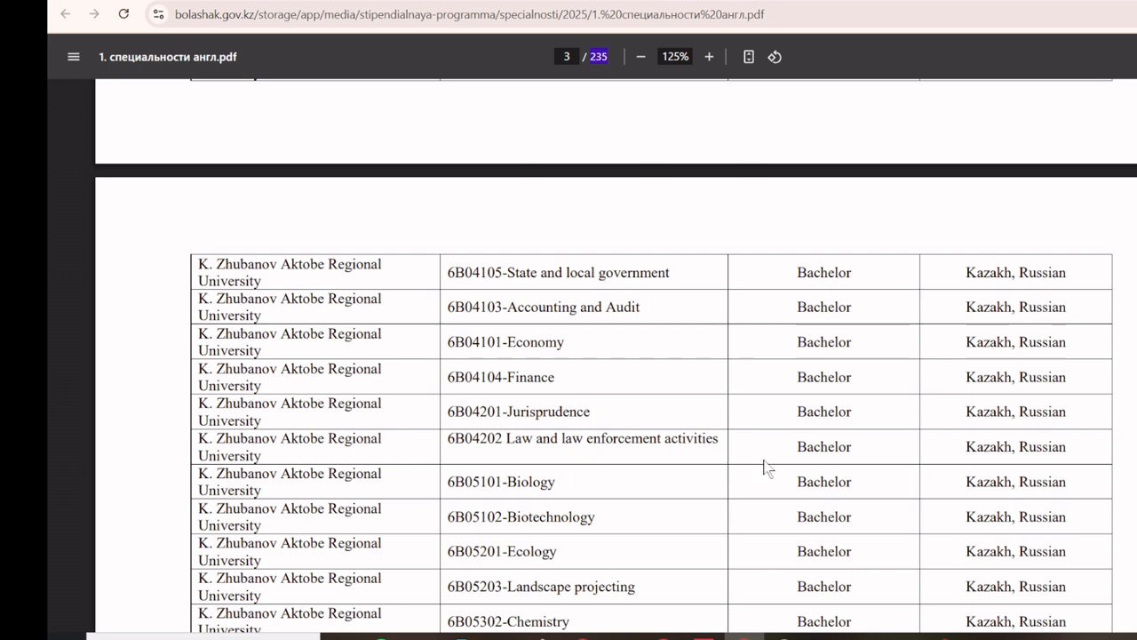
scroll(737, 423, down, 2)
scroll(737, 423, down, 3)
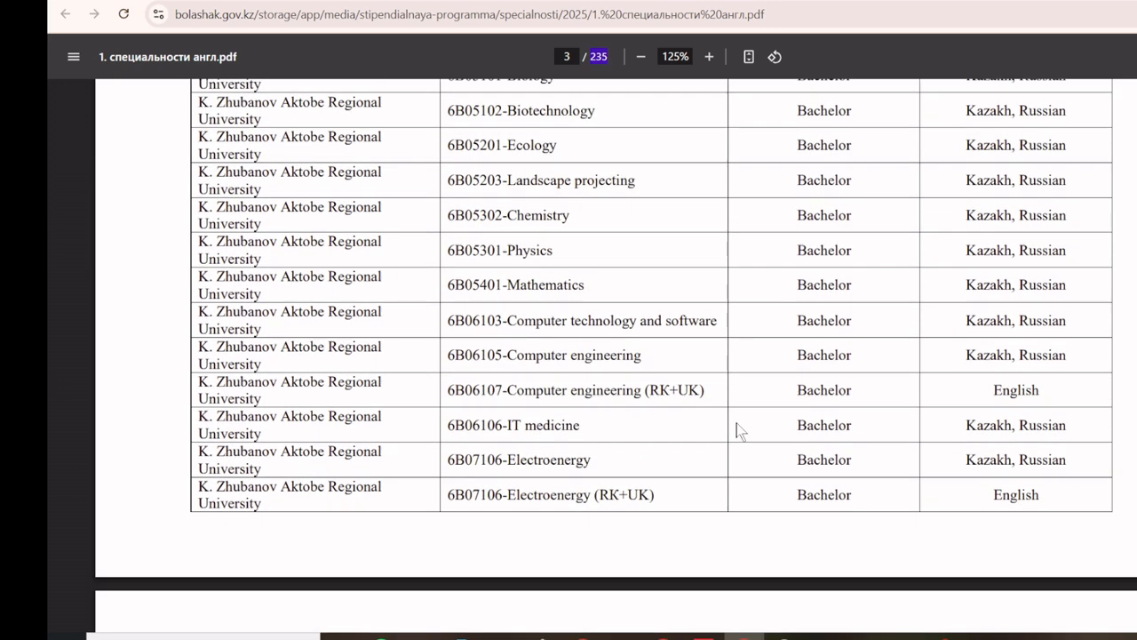
scroll(736, 422, down, 5)
scroll(805, 374, up, 3)
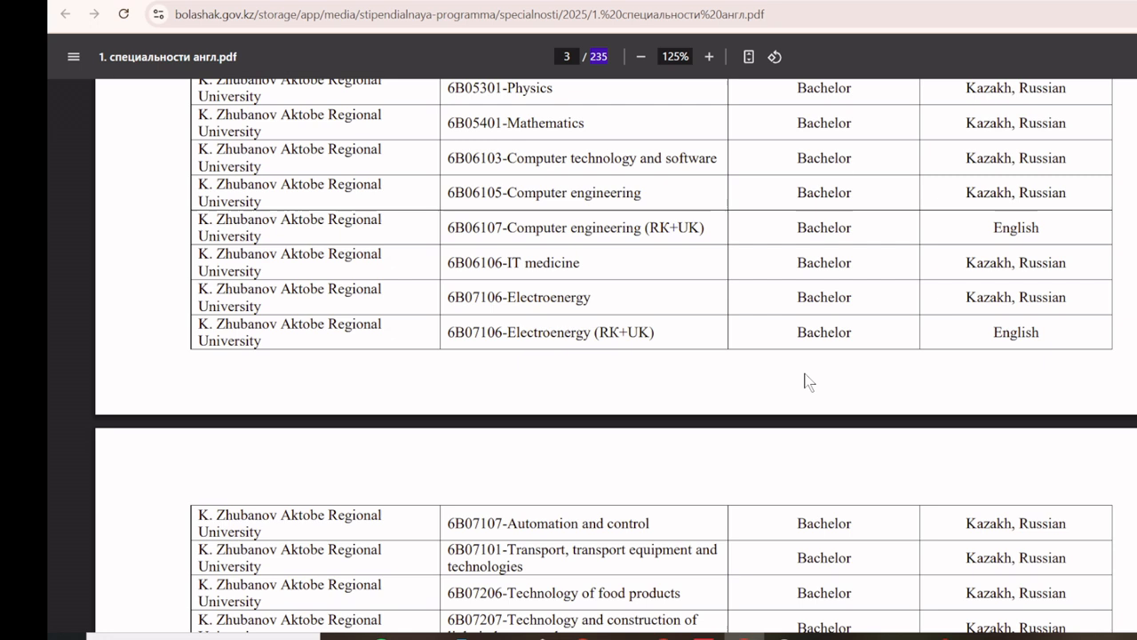
double_click(1022, 334)
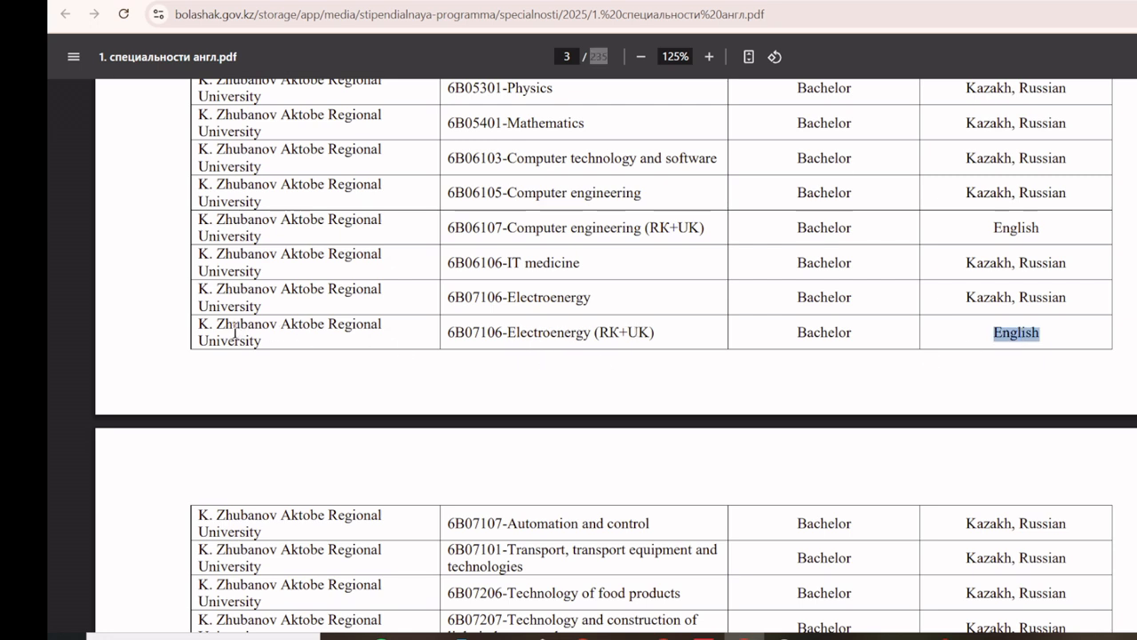
drag(794, 334, 864, 334)
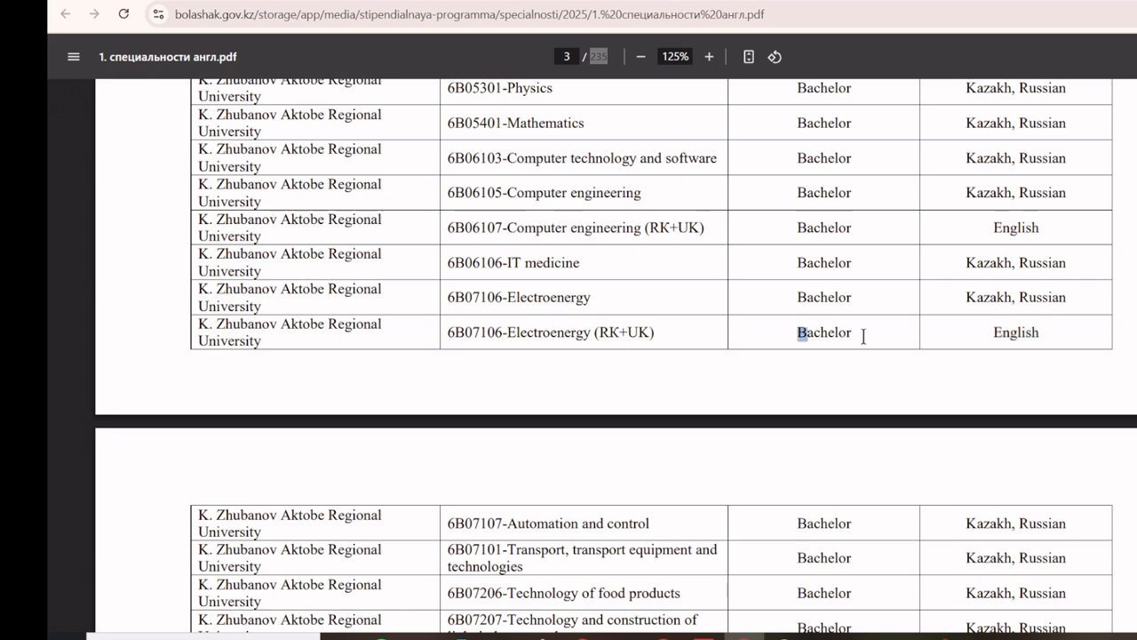
Step: Mark Master for Biology and English for Foreign philology, continuing to page 6's Master's programmes
scroll(794, 385, down, 15)
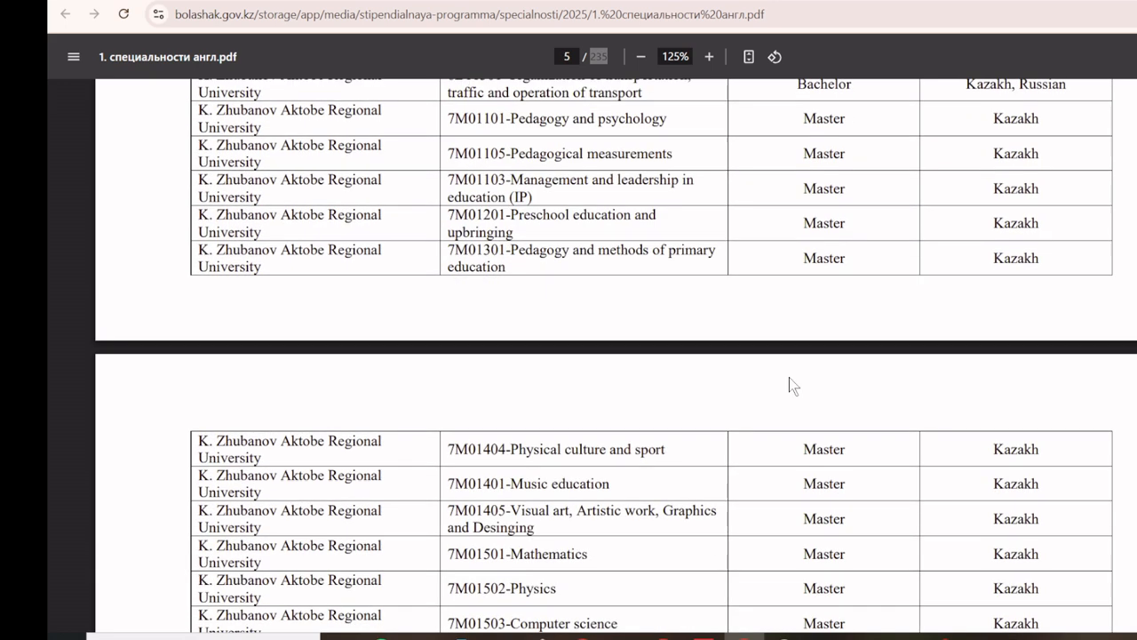
double_click(807, 372)
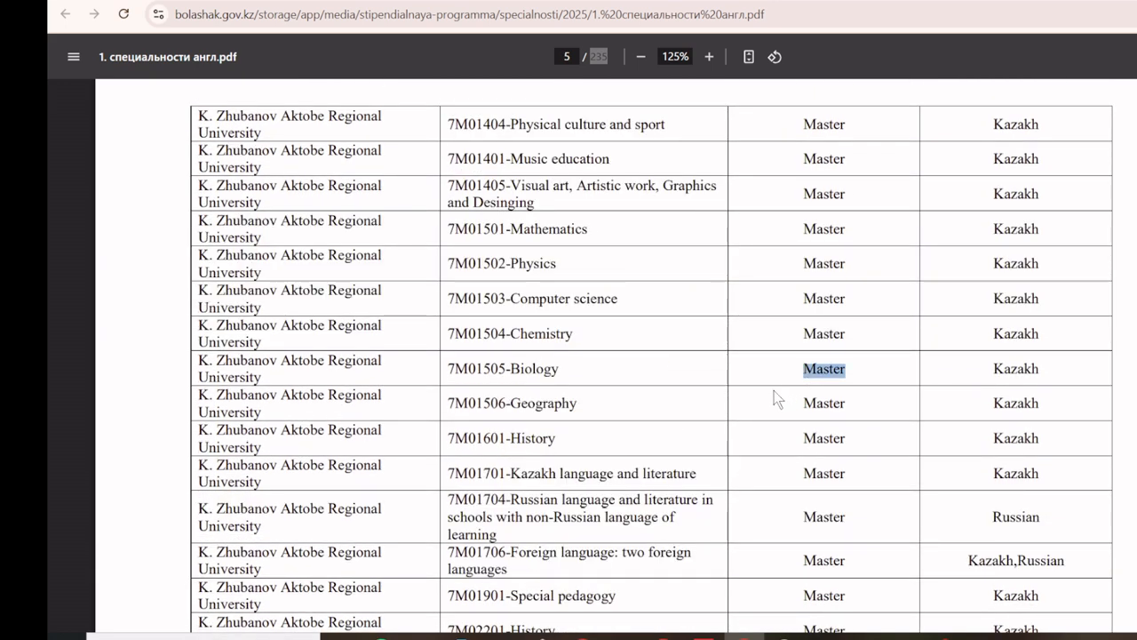
scroll(828, 413, down, 3)
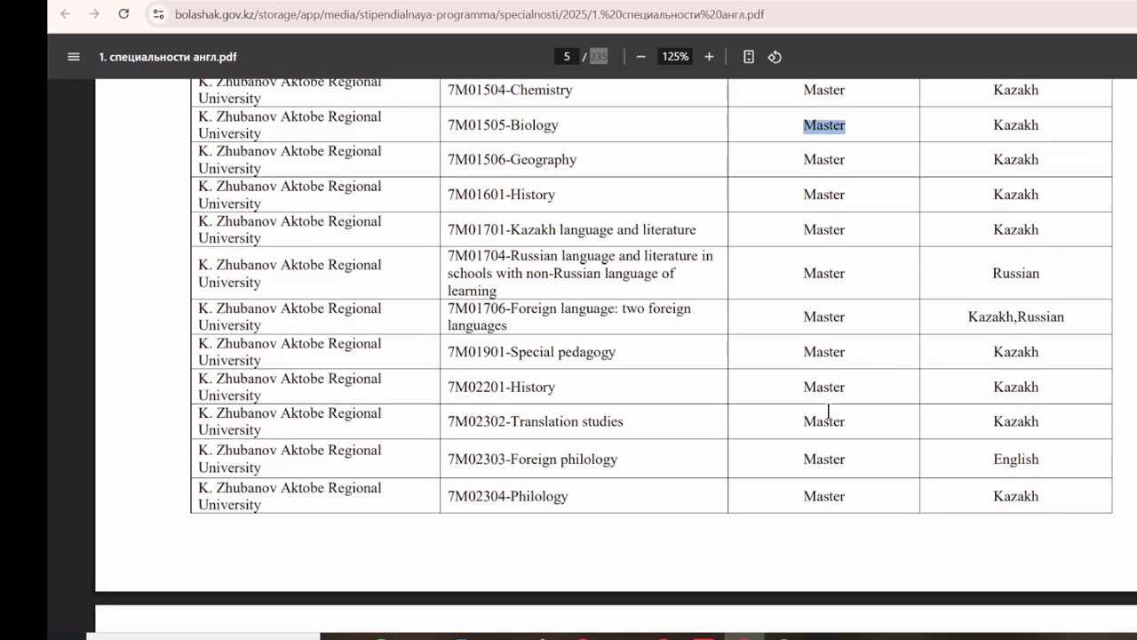
double_click(1029, 458)
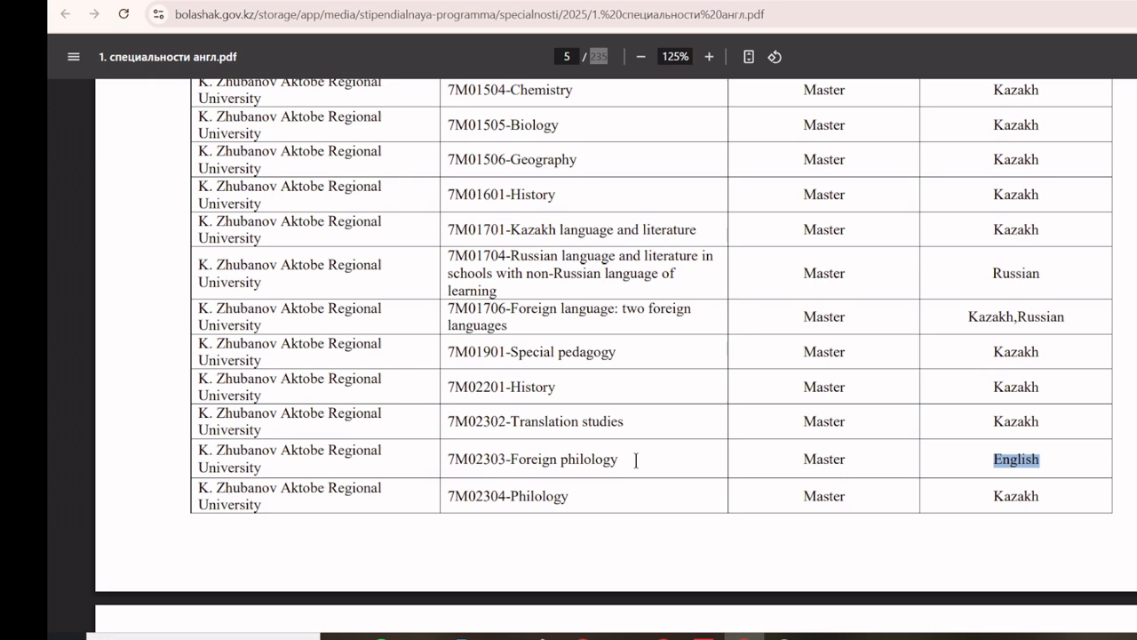
scroll(636, 459, down, 7)
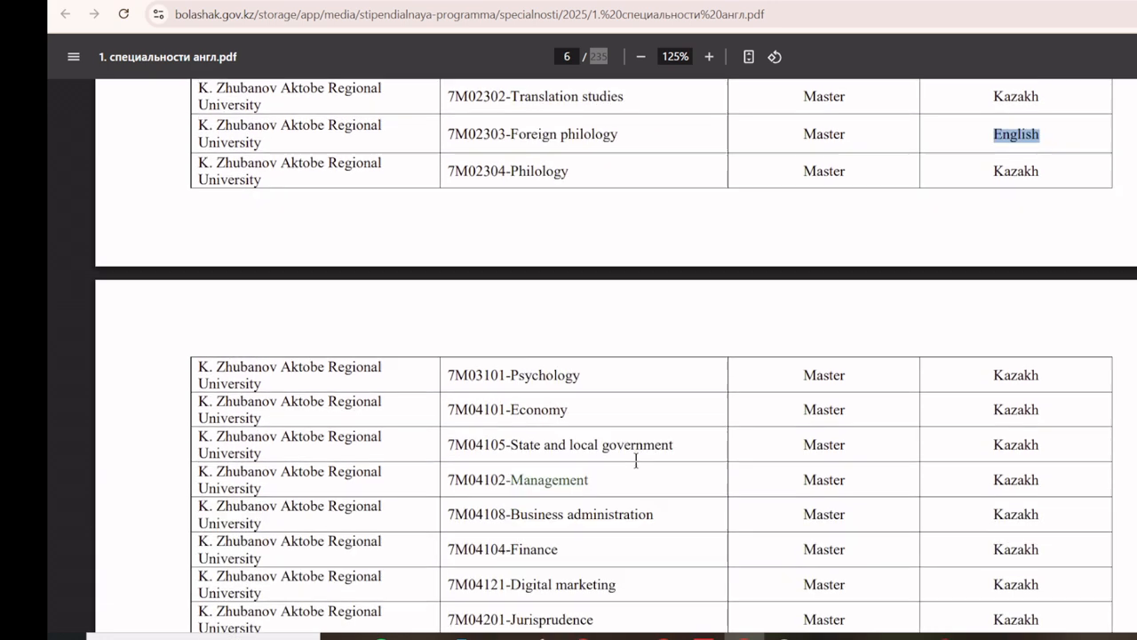
scroll(636, 459, down, 4)
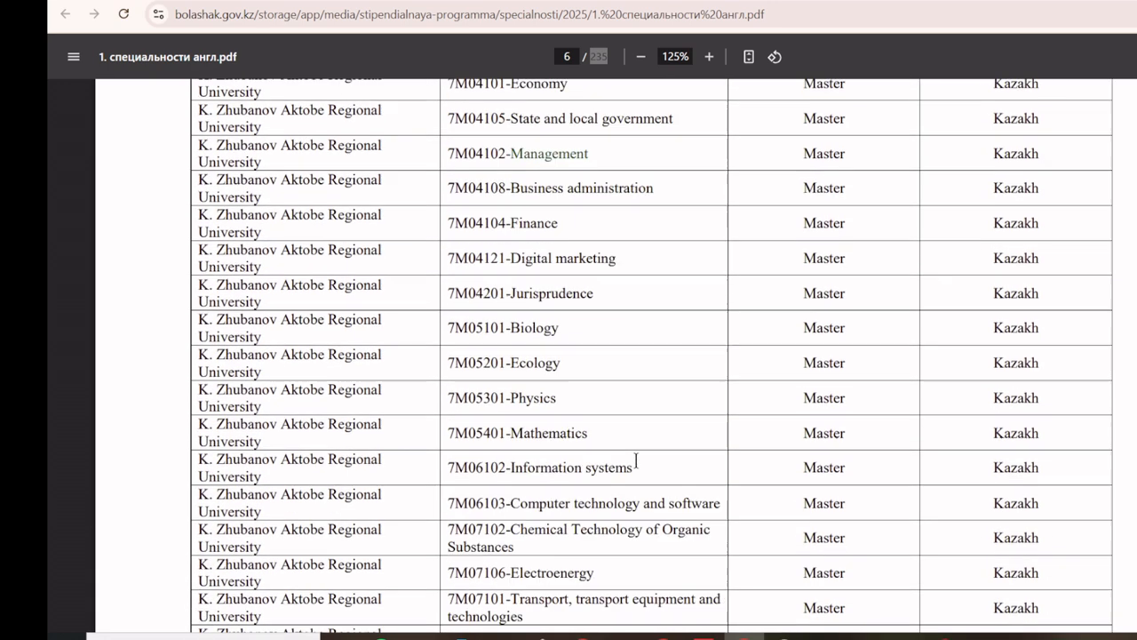
Step: Search the specialties PDF for 'english'
key(ctrl+f)
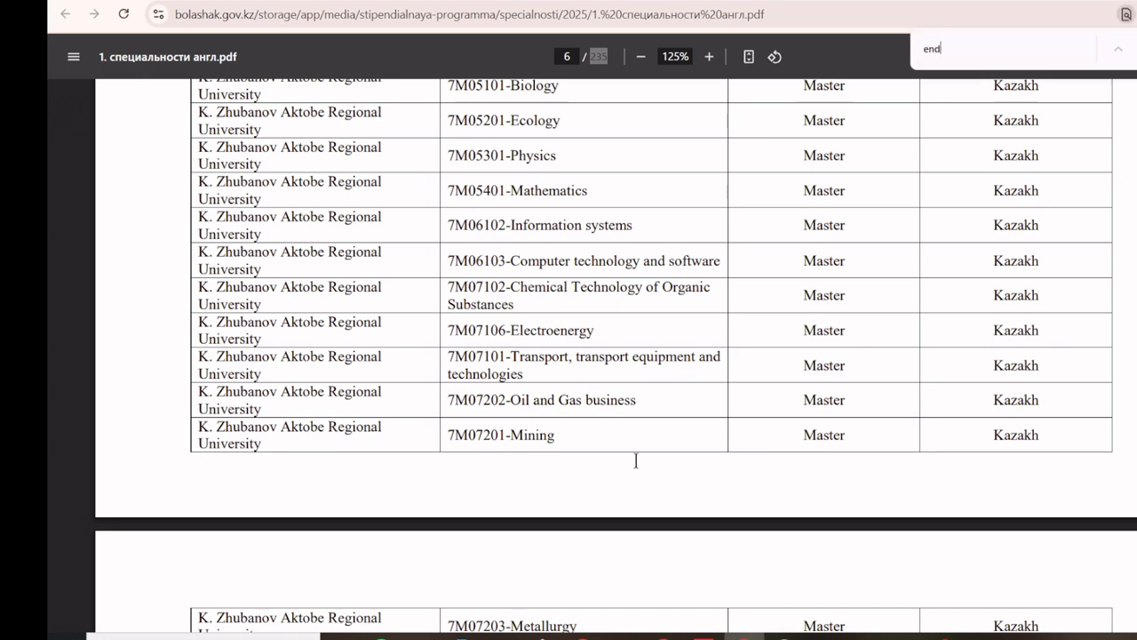
text(end)
key(BackSpace)
text(glish)
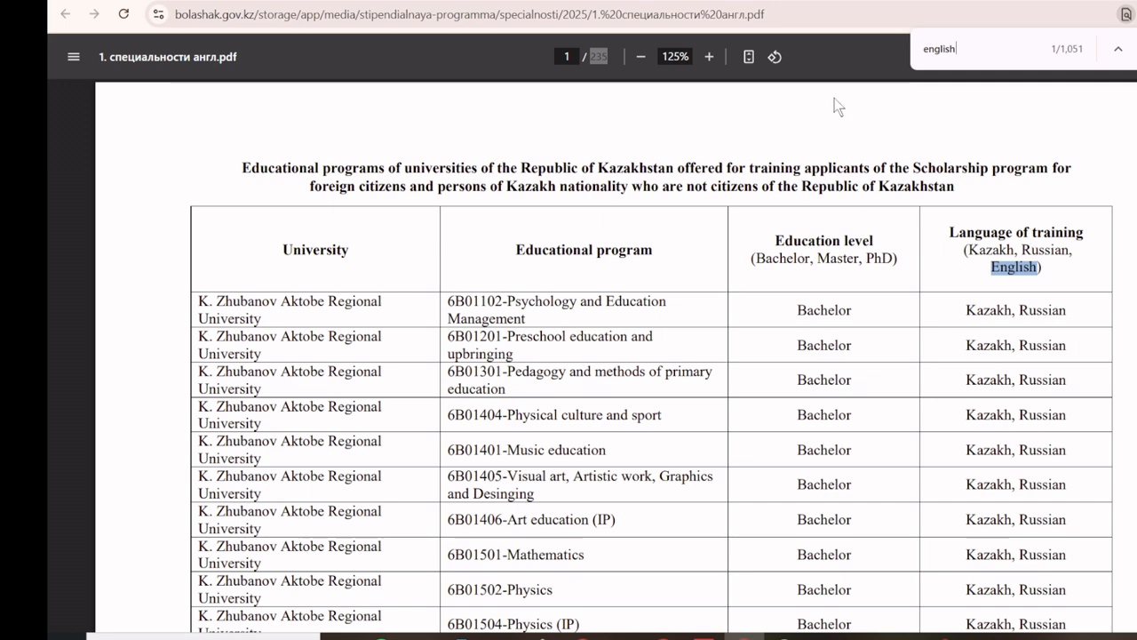
Step: Scroll through the bachelor specialties listed in the PDF
scroll(744, 297, down, 3)
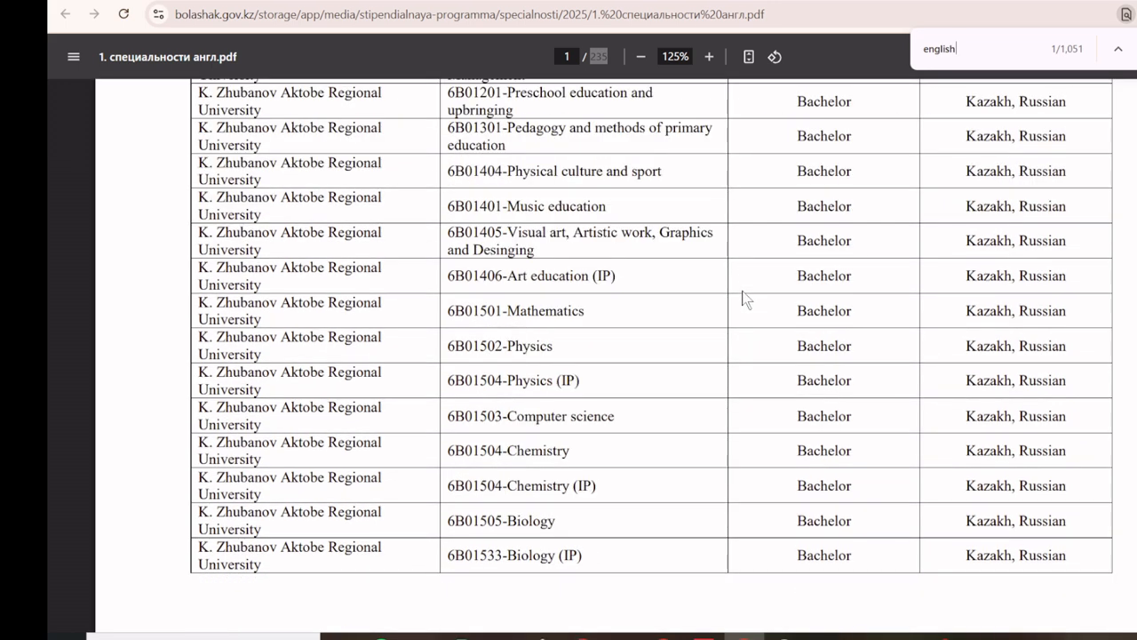
scroll(744, 297, up, 3)
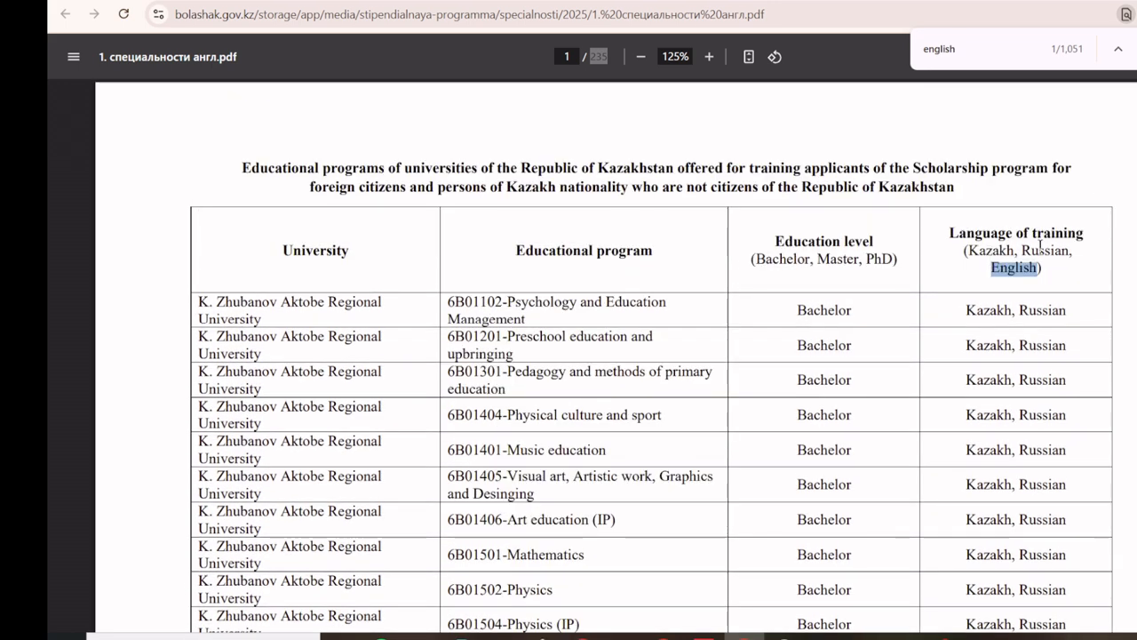
scroll(941, 367, down, 8)
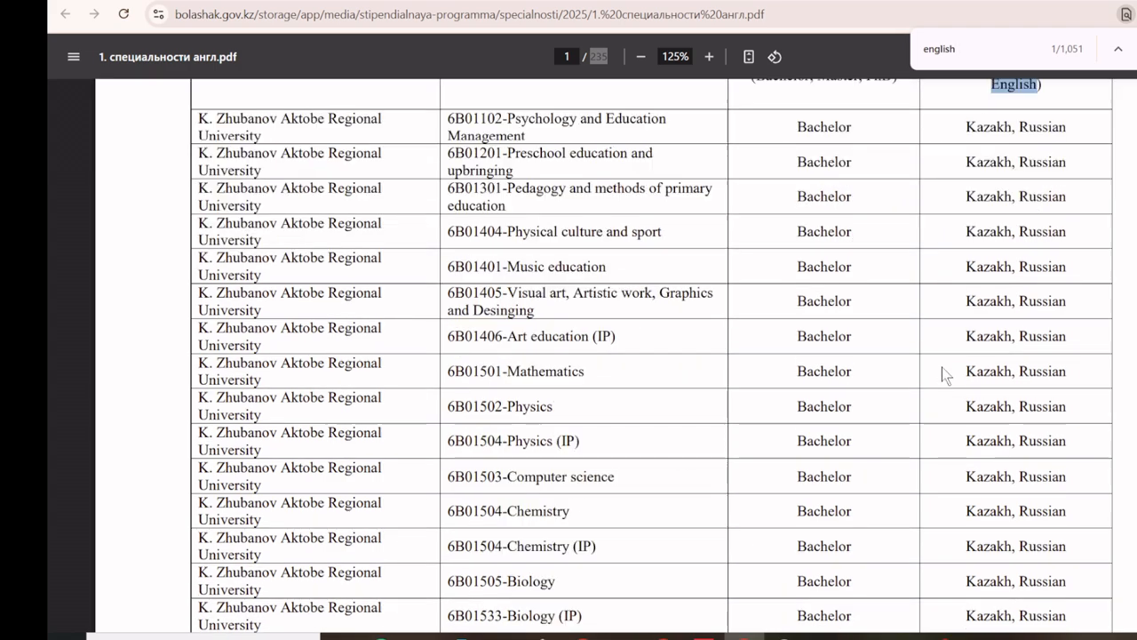
scroll(941, 367, down, 20)
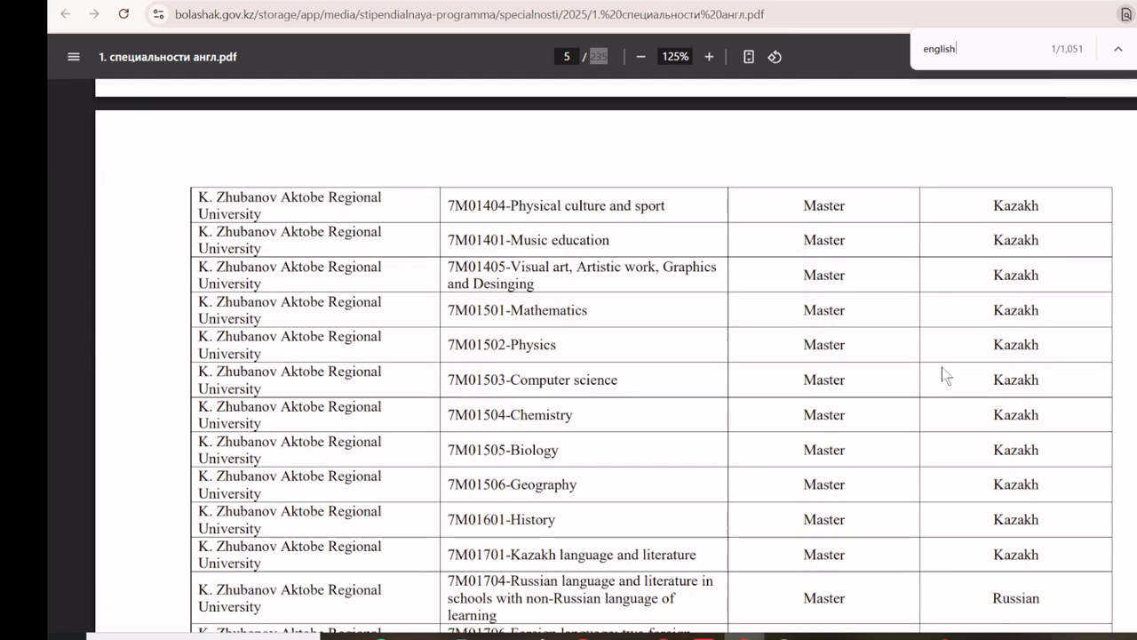
scroll(941, 367, down, 15)
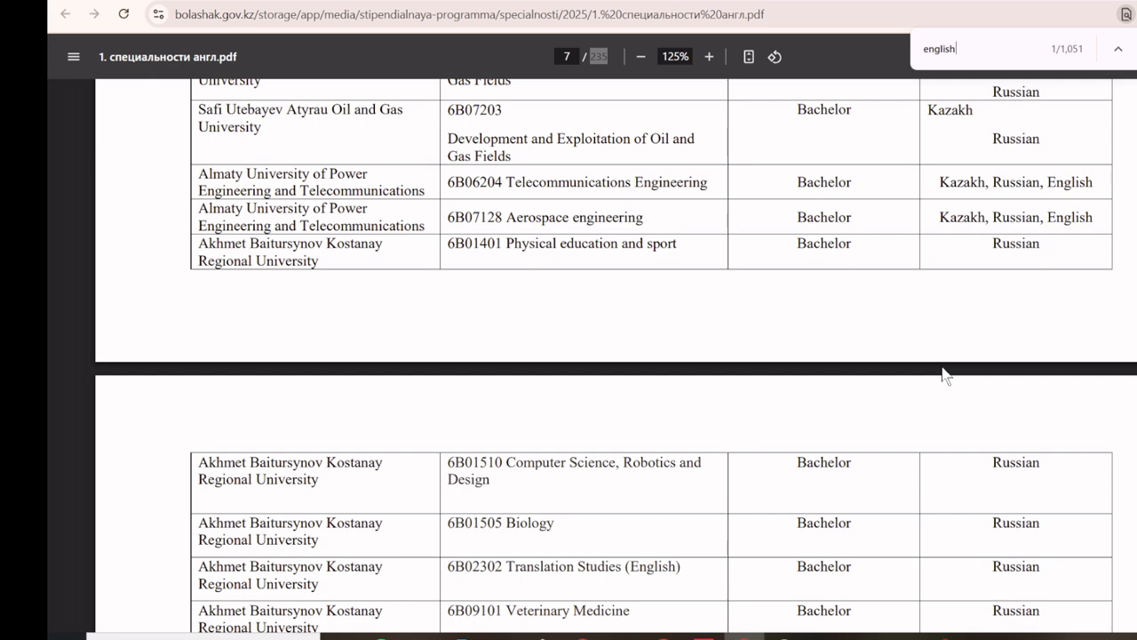
scroll(942, 367, down, 15)
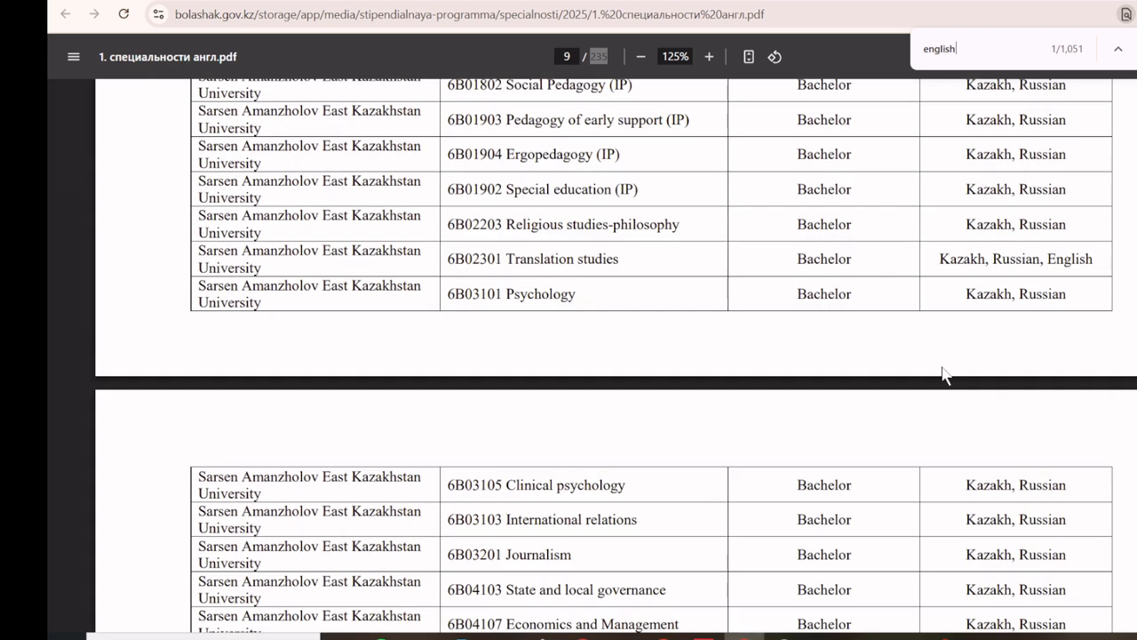
scroll(942, 373, down, 3)
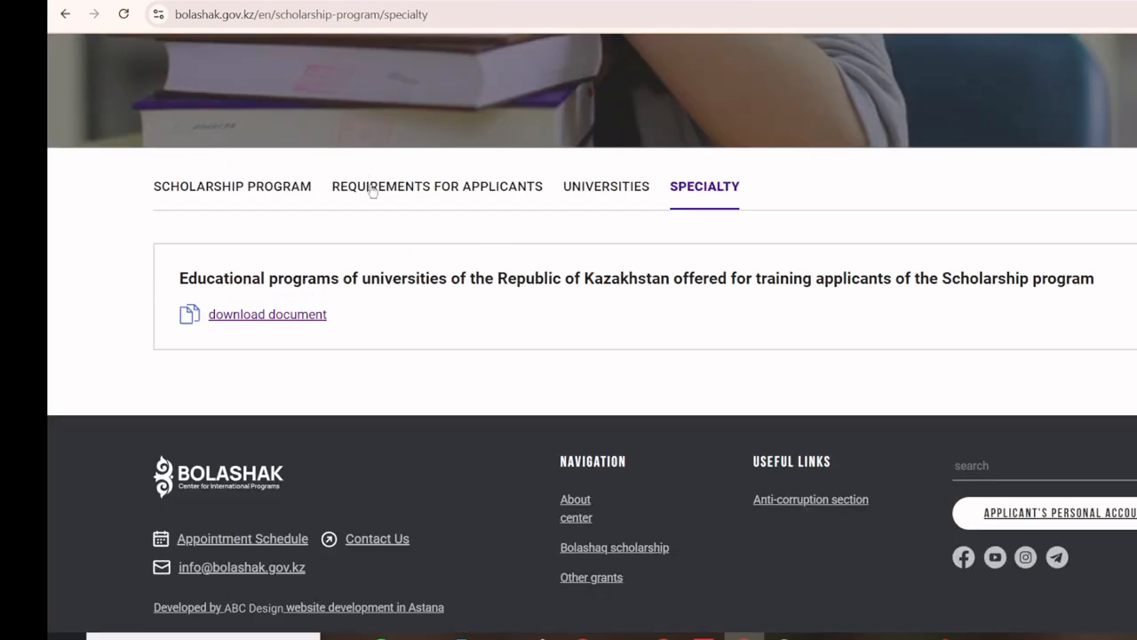
Step: Go to Requirements for Applicants and open the downloaded template_application_eng.docx in Word
click(372, 193)
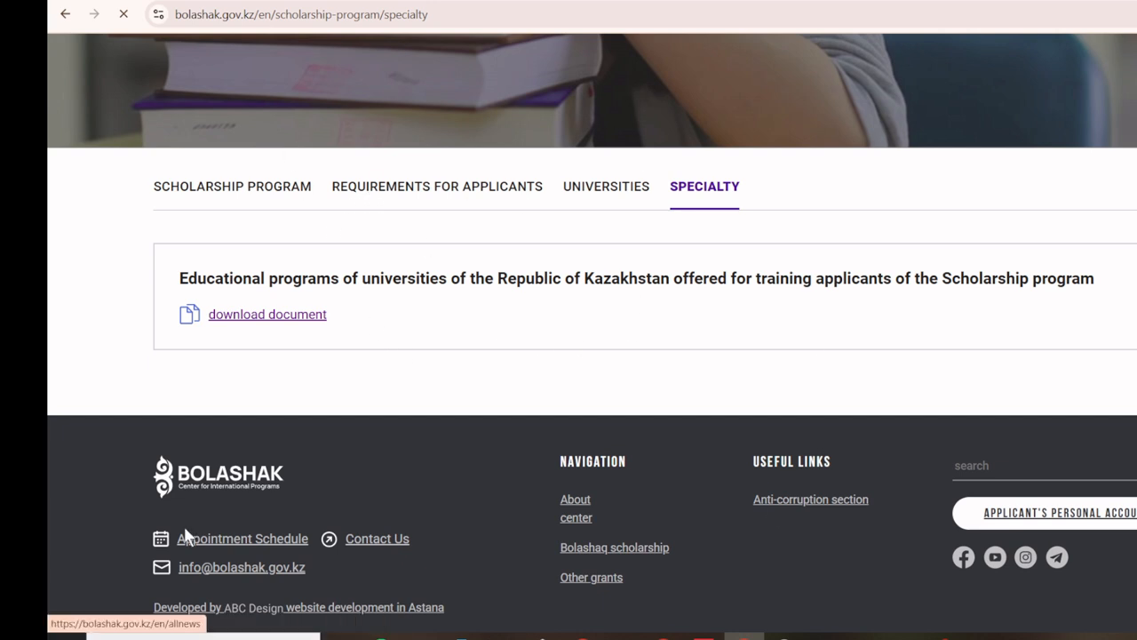
click(1136, 14)
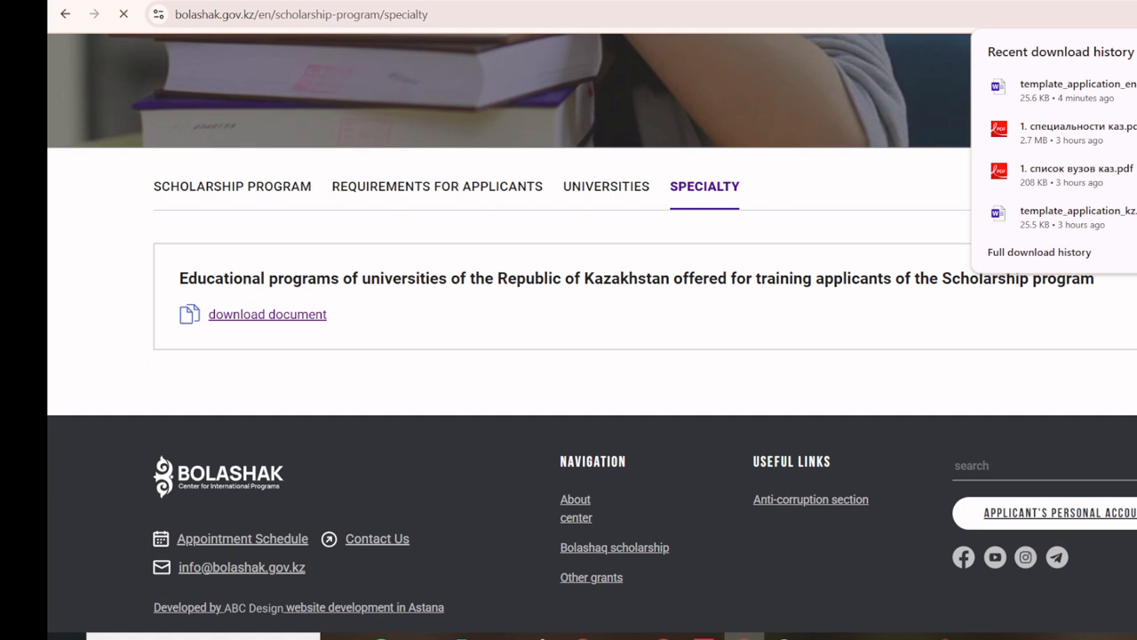
click(1102, 86)
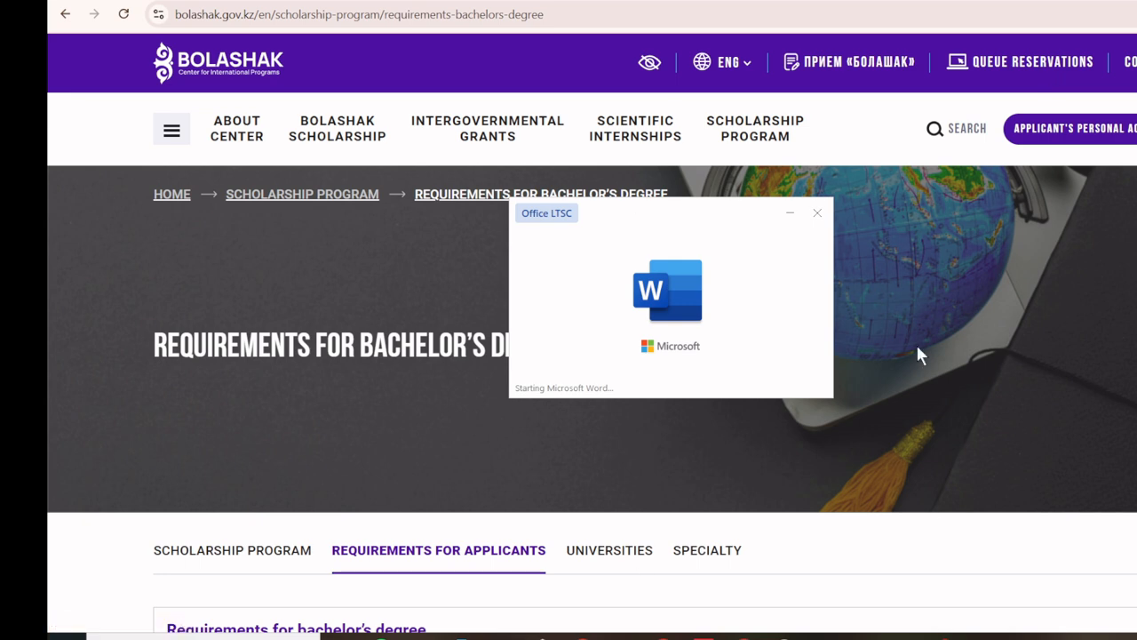
scroll(920, 353, down, 4)
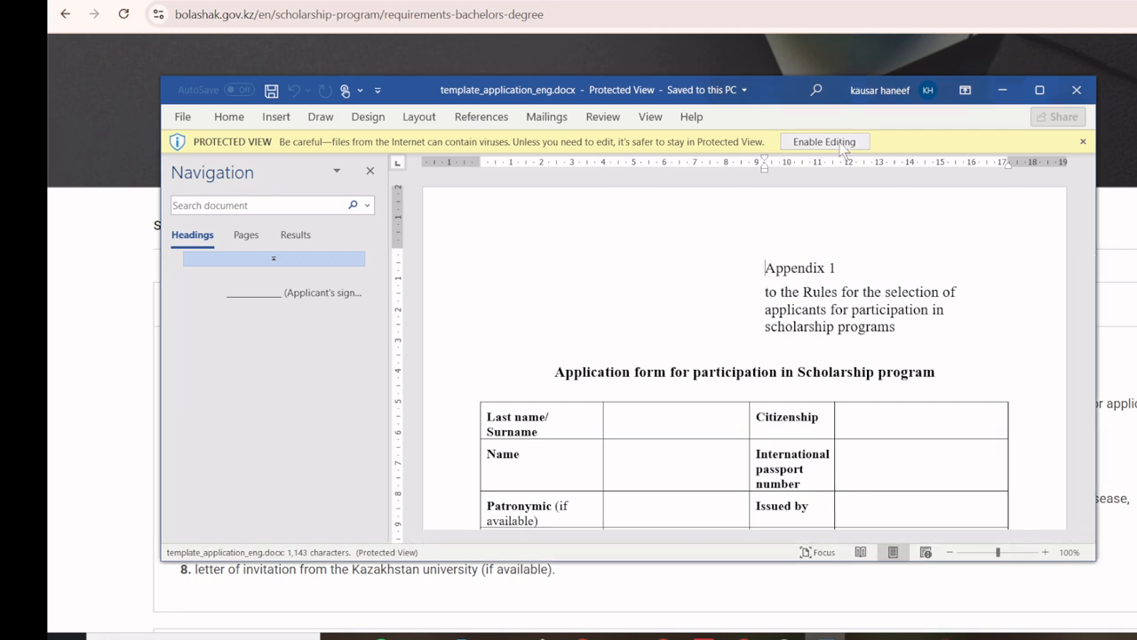
Step: Enable editing on the application form, maximize the Word window and close the Navigation pane
click(844, 144)
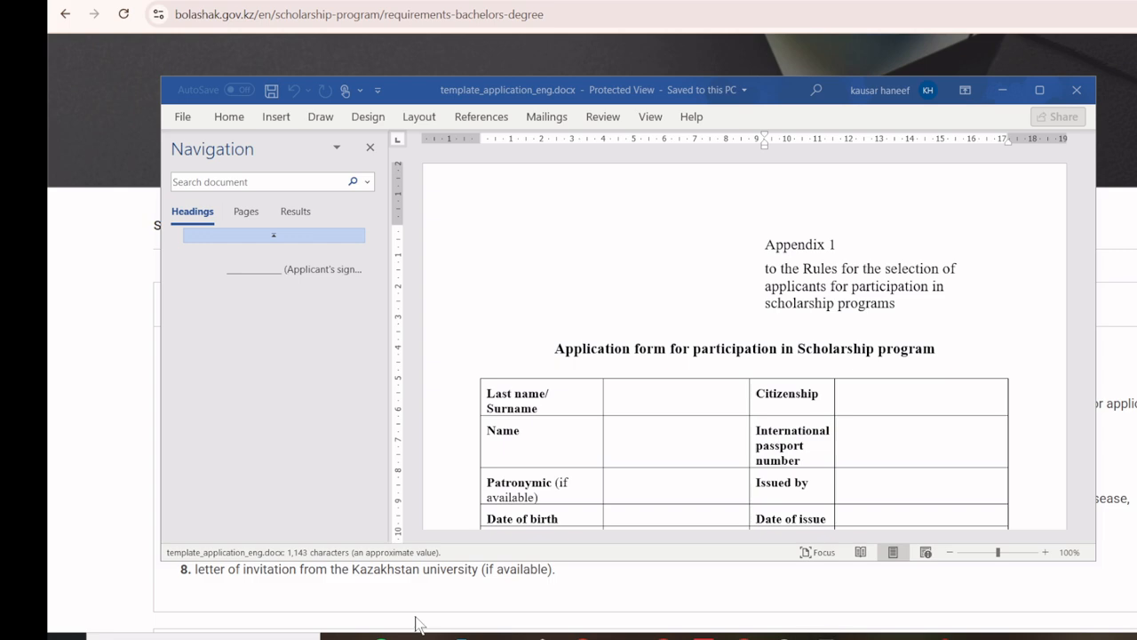
double_click(716, 92)
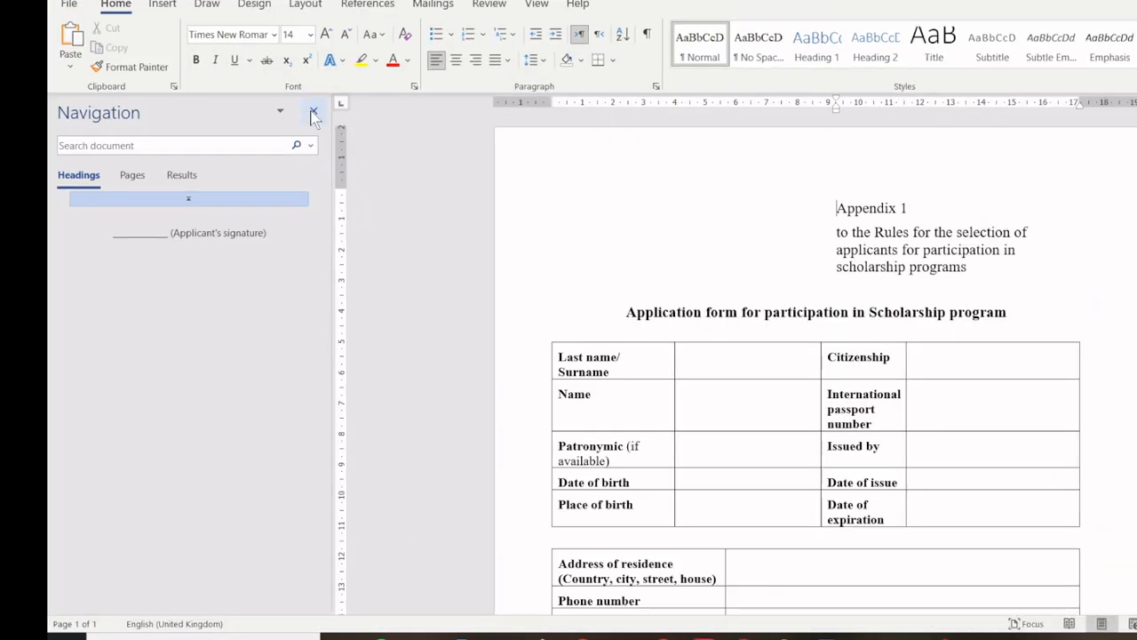
click(313, 110)
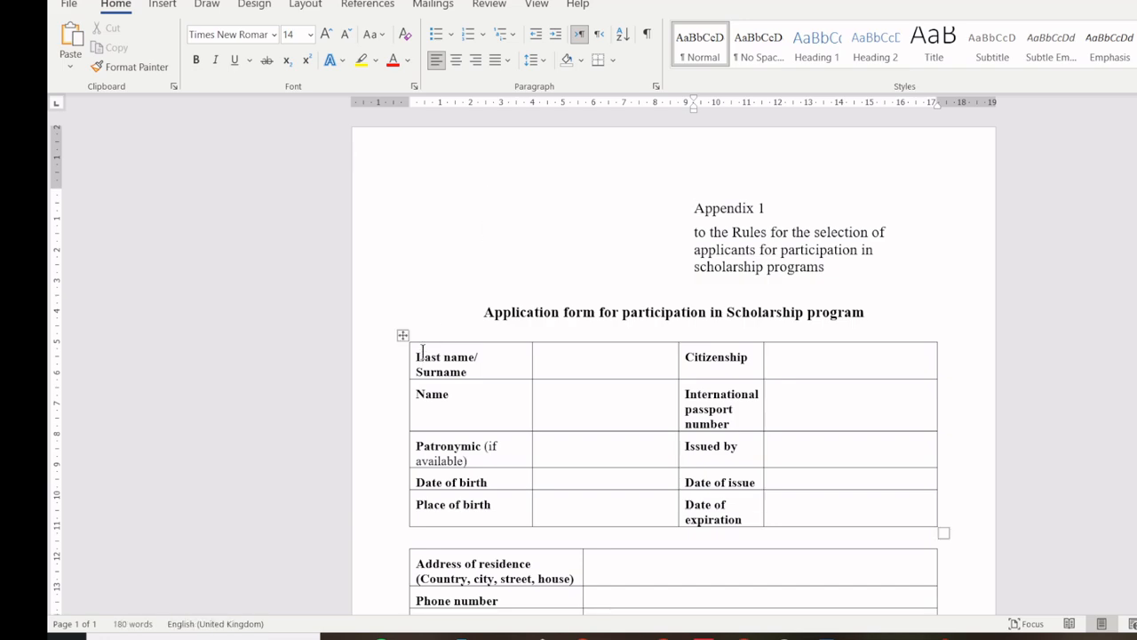
Step: Scroll through the form from the Last name/Surname row to the education and language tick-boxes
scroll(443, 333, up, 3)
scroll(443, 333, up, 4)
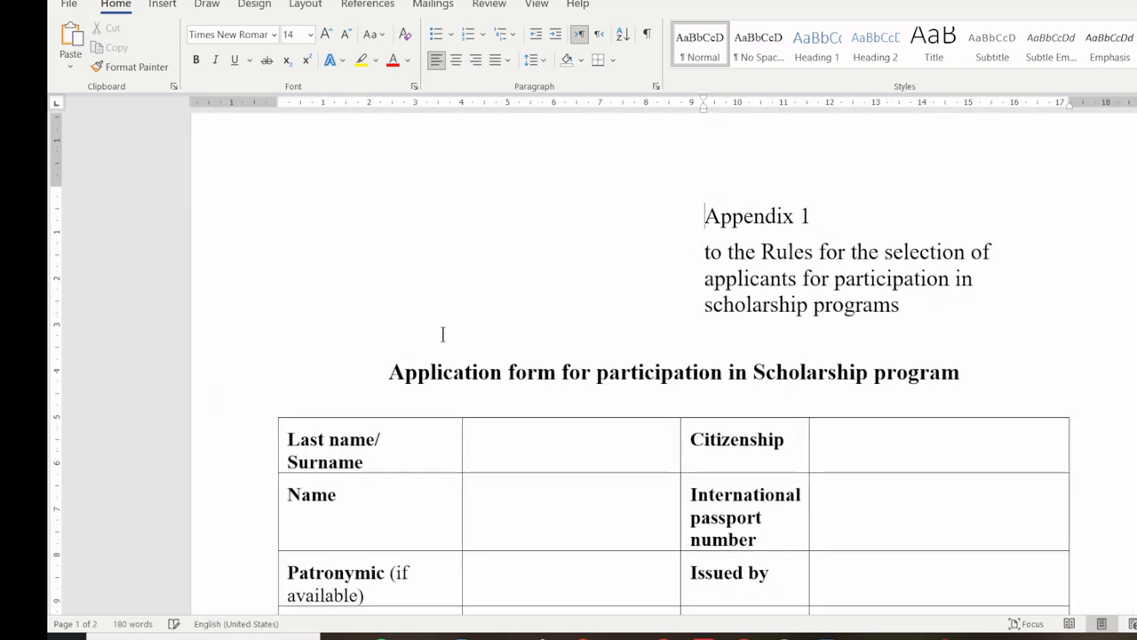
scroll(521, 328, down, 3)
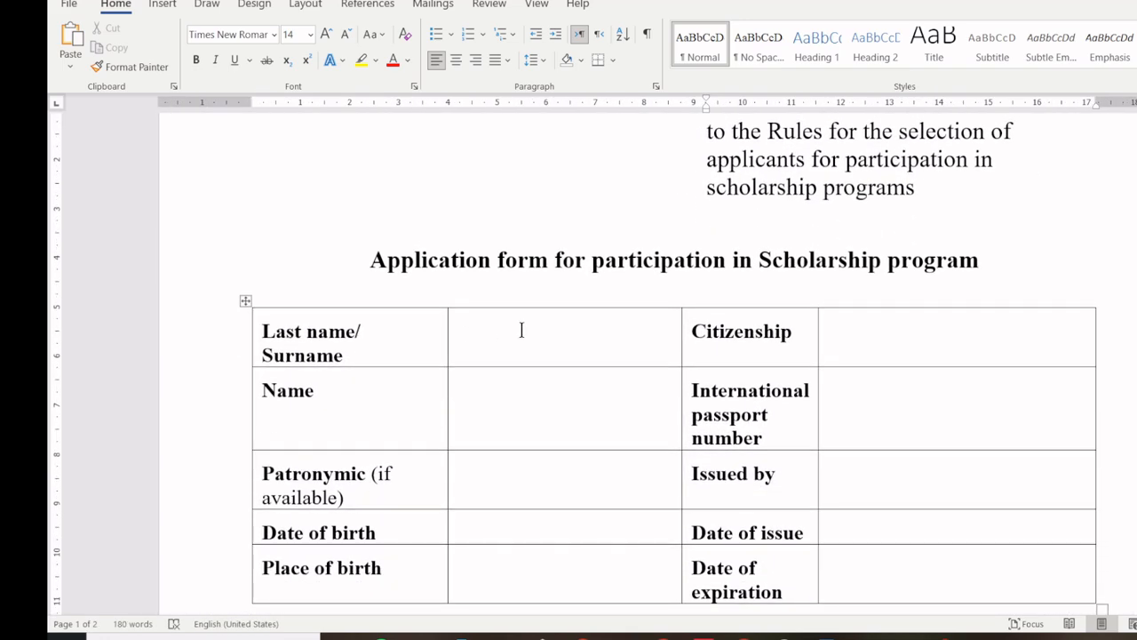
click(520, 327)
scroll(508, 388, down, 3)
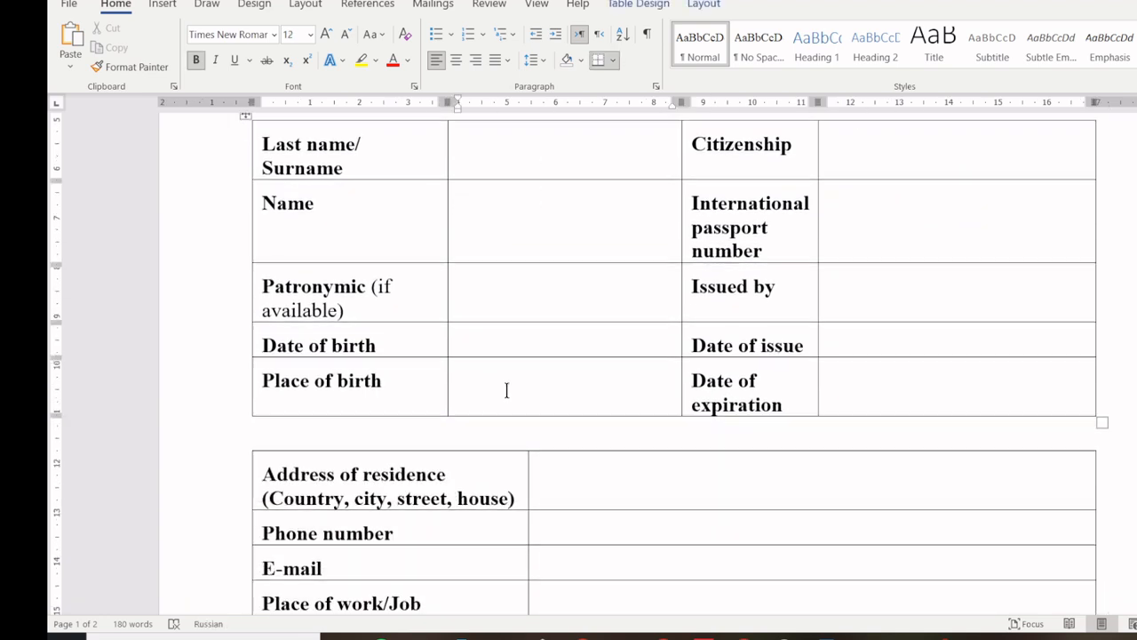
scroll(508, 399, down, 1)
scroll(434, 431, down, 3)
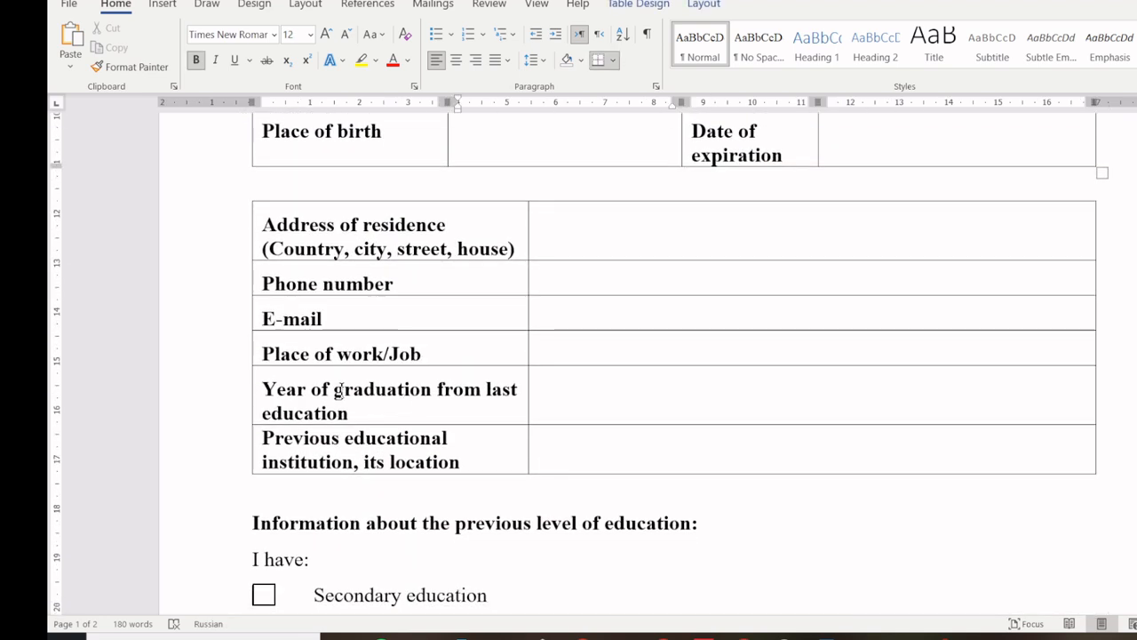
scroll(347, 421, down, 2)
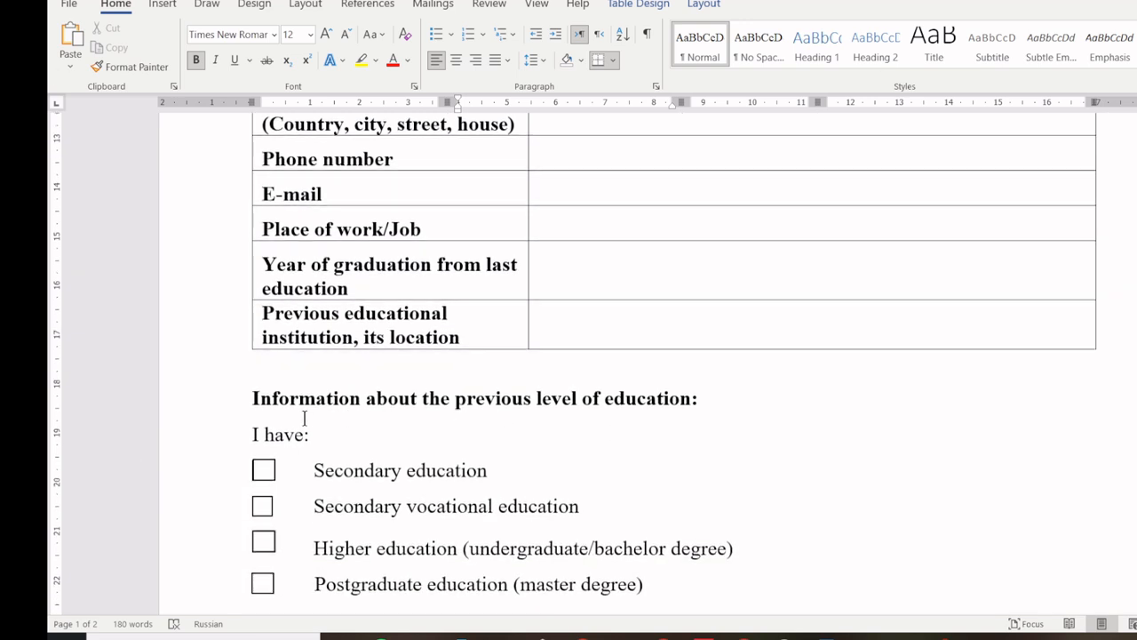
scroll(656, 412, down, 2)
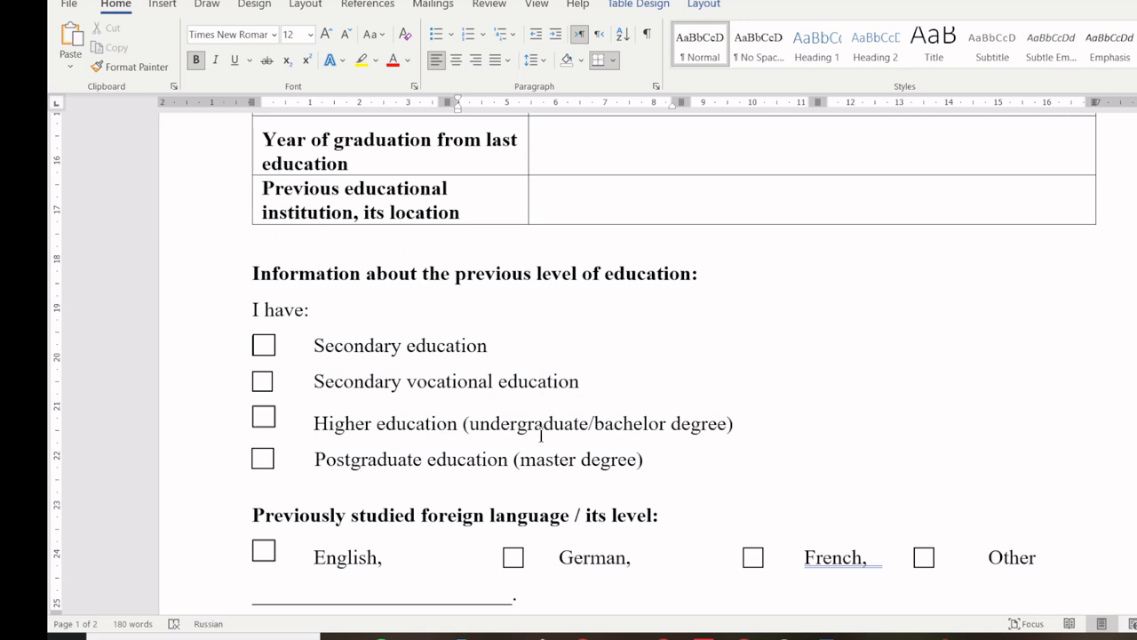
scroll(527, 466, down, 2)
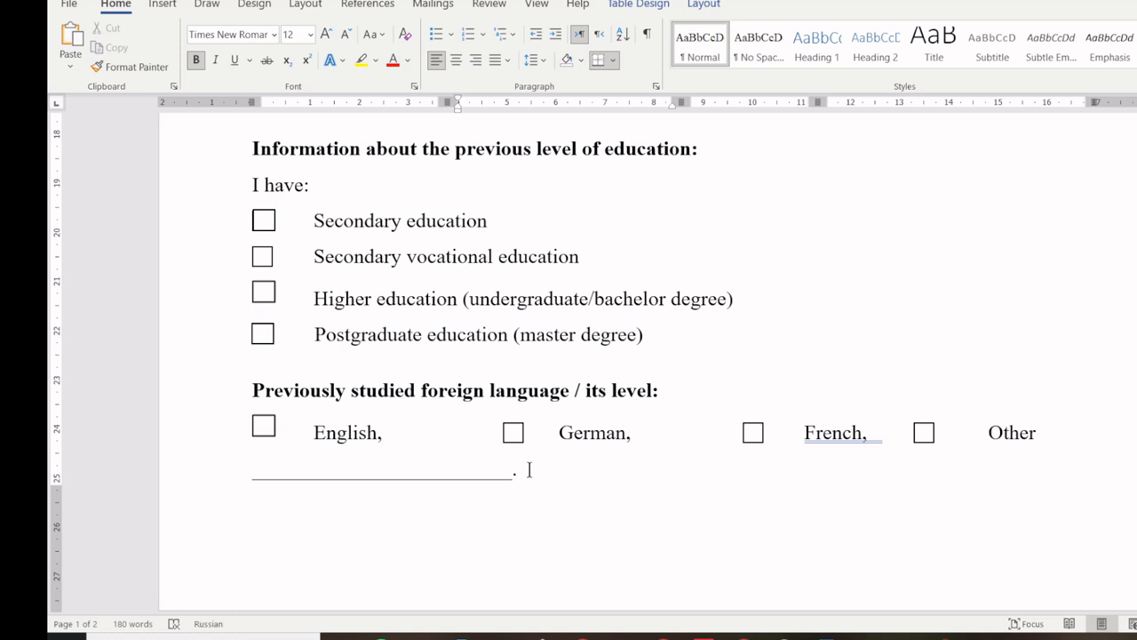
drag(255, 391, 686, 394)
scroll(686, 394, down, 3)
scroll(686, 402, down, 4)
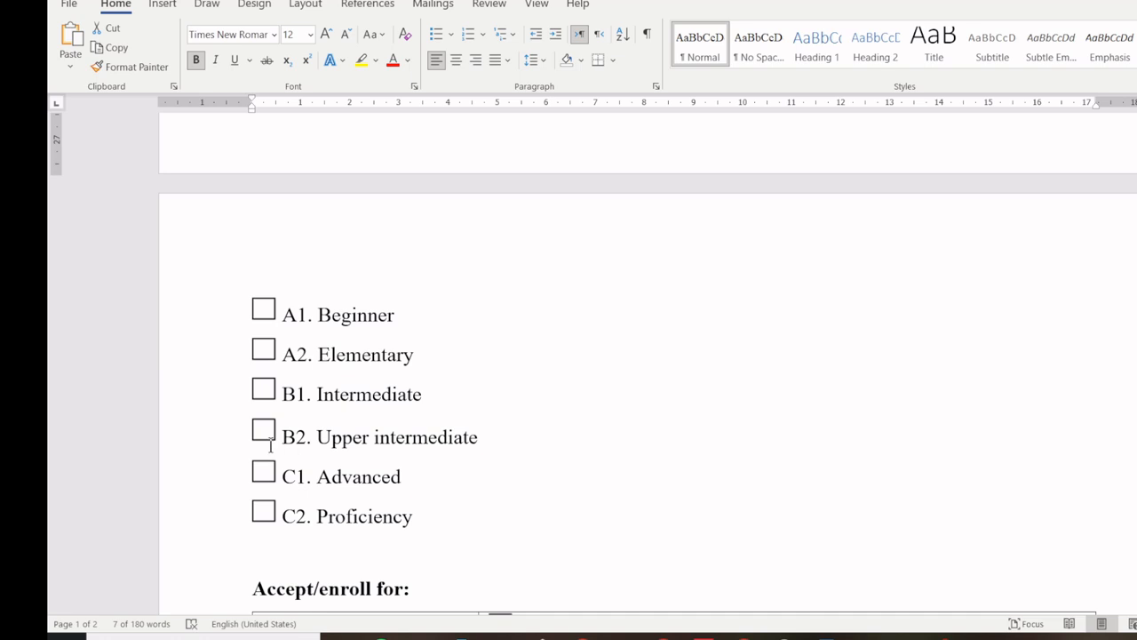
scroll(454, 358, down, 5)
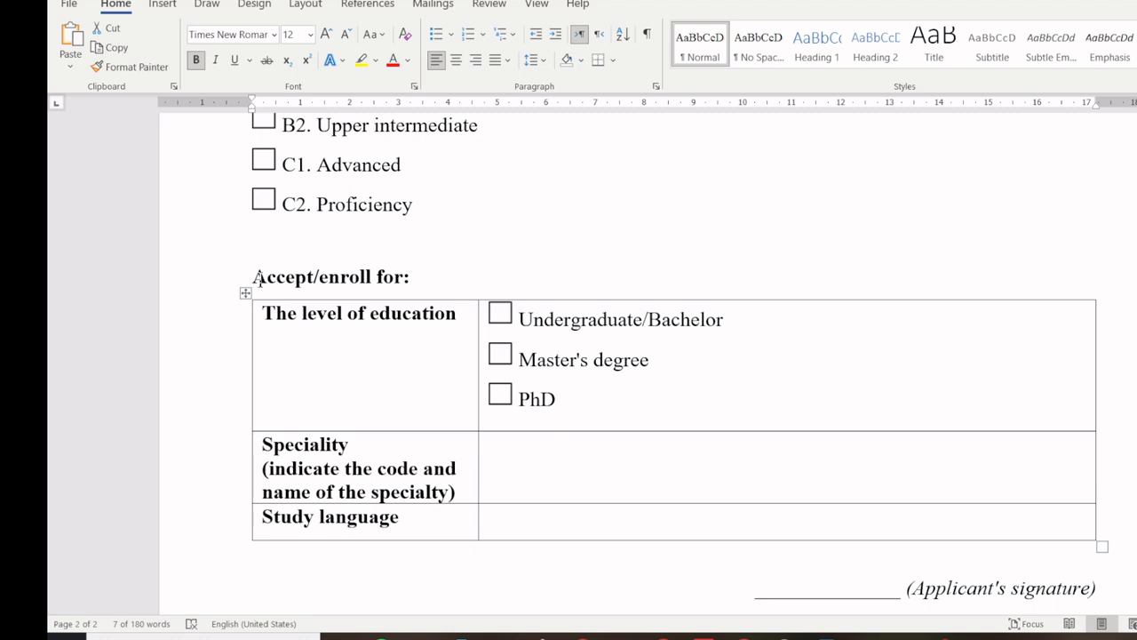
click(501, 357)
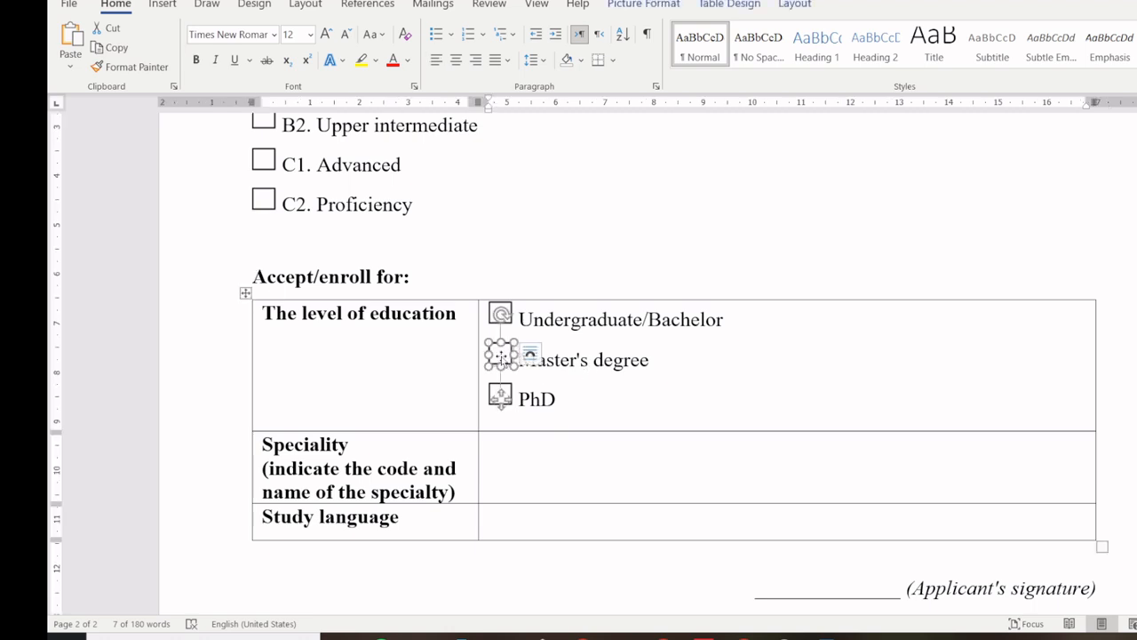
click(630, 399)
scroll(232, 284, down, 3)
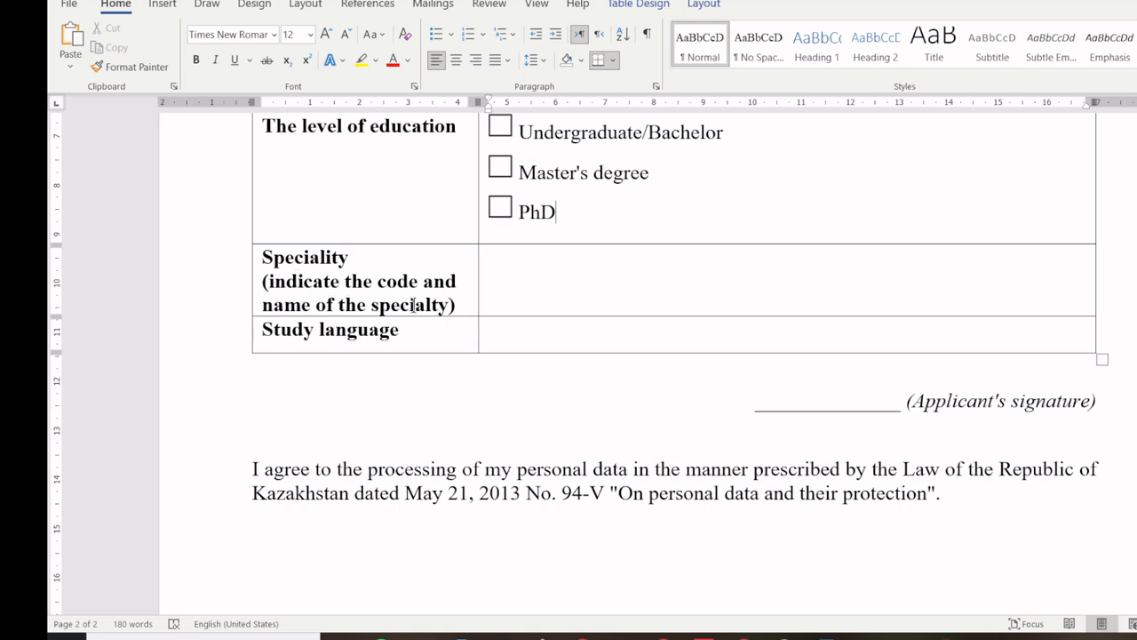
click(538, 288)
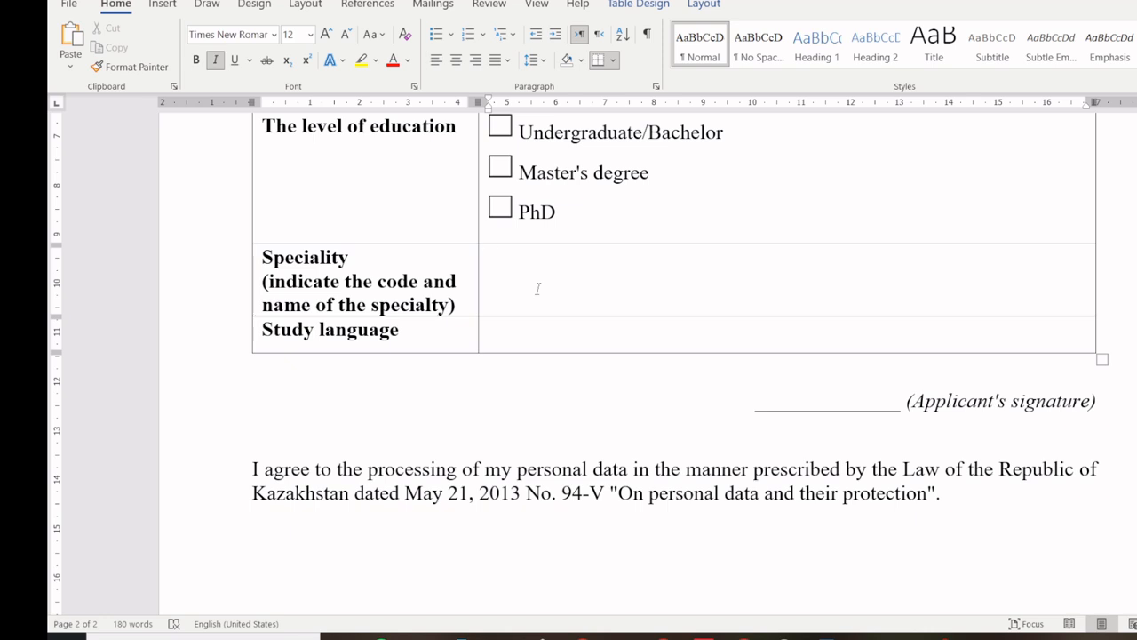
click(521, 345)
Step: In the specialties PDF, find page 12 and select 7M01703 Foreign language: two foreign languages
click(744, 636)
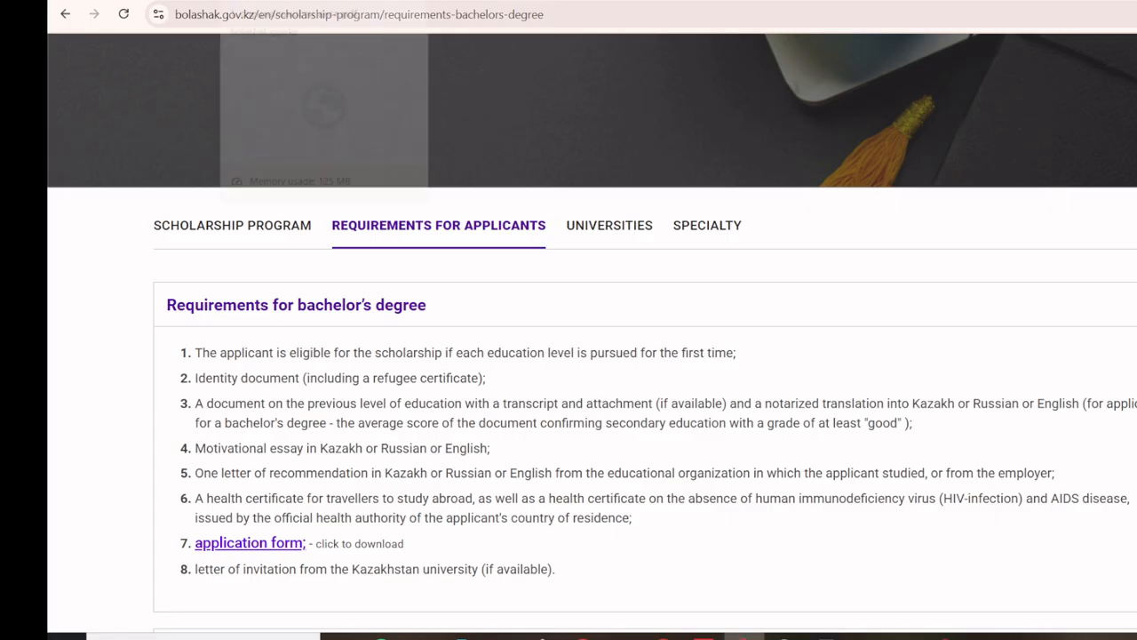
click(293, 0)
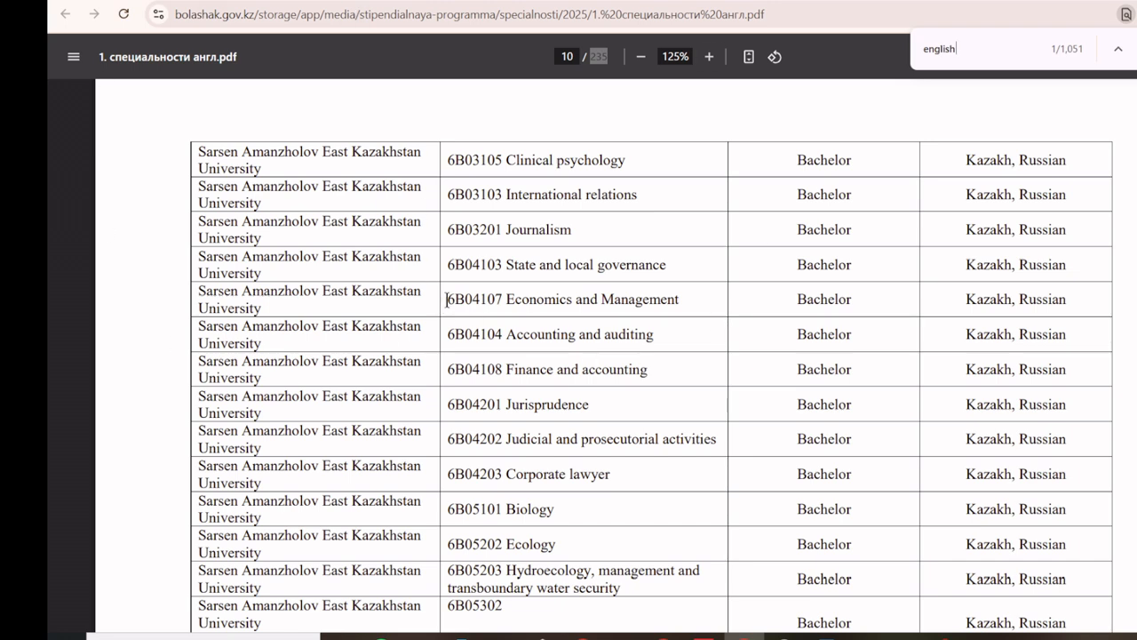
drag(446, 299, 495, 293)
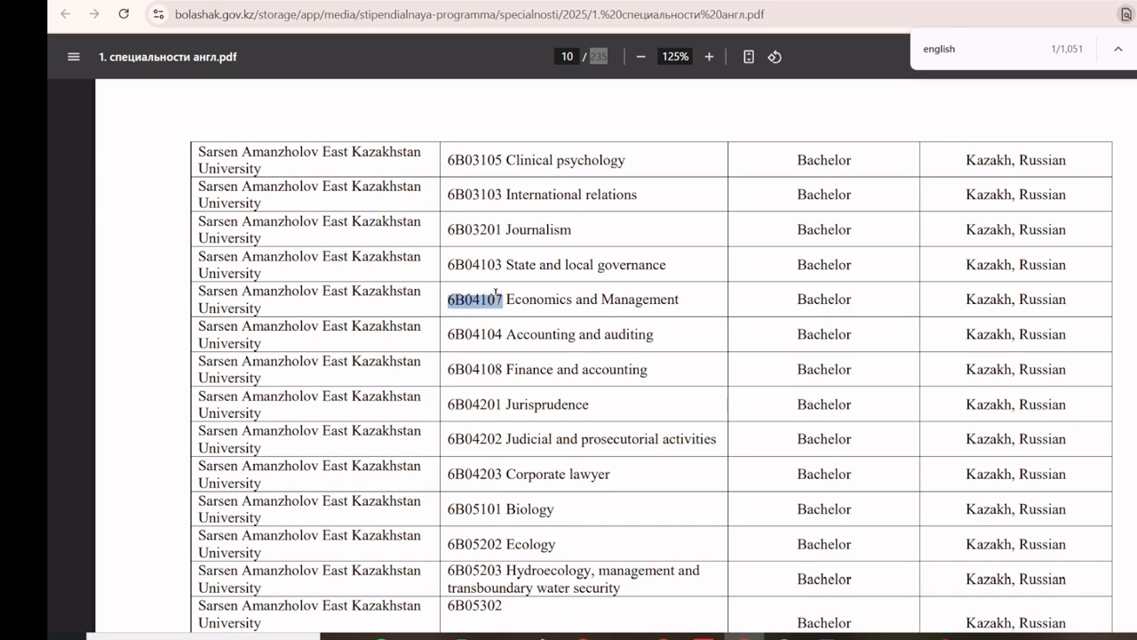
scroll(465, 333, down, 9)
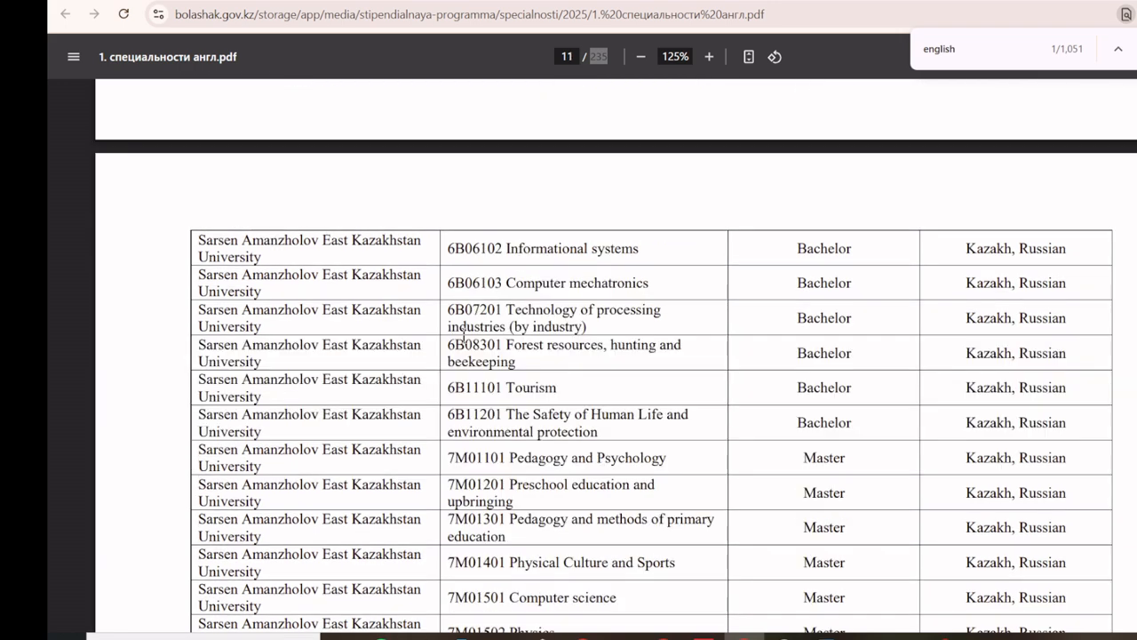
scroll(463, 333, down, 7)
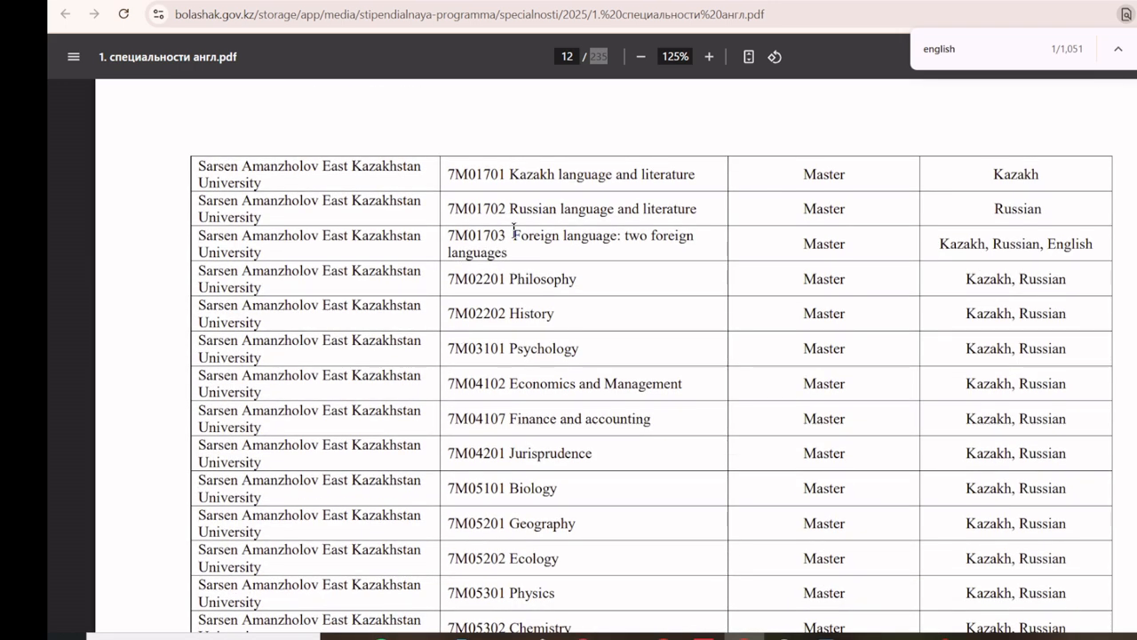
mouse_move(515, 232)
mouse_down()
mouse_move(544, 255)
mouse_move(541, 279)
mouse_move(530, 251)
mouse_move(512, 254)
mouse_up()
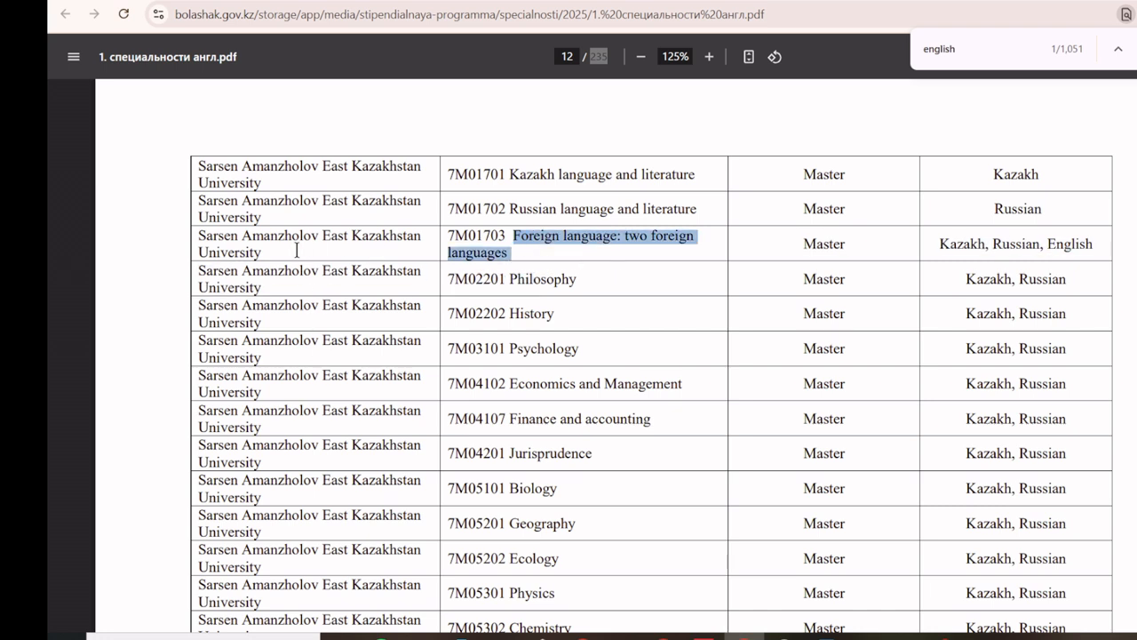
drag(200, 234, 266, 252)
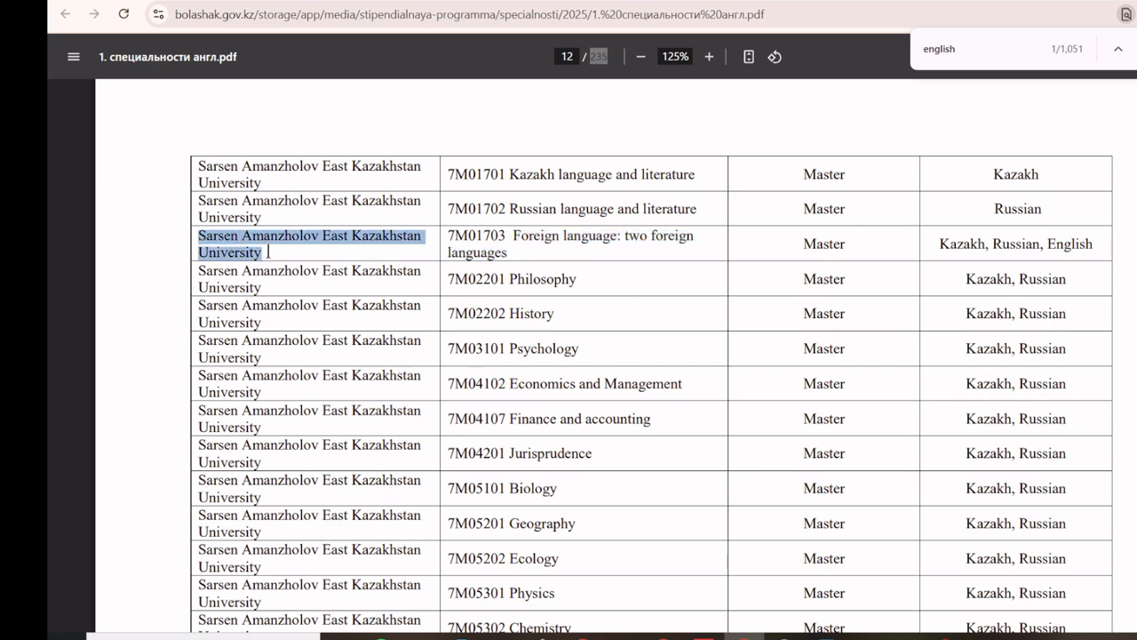
double_click(458, 233)
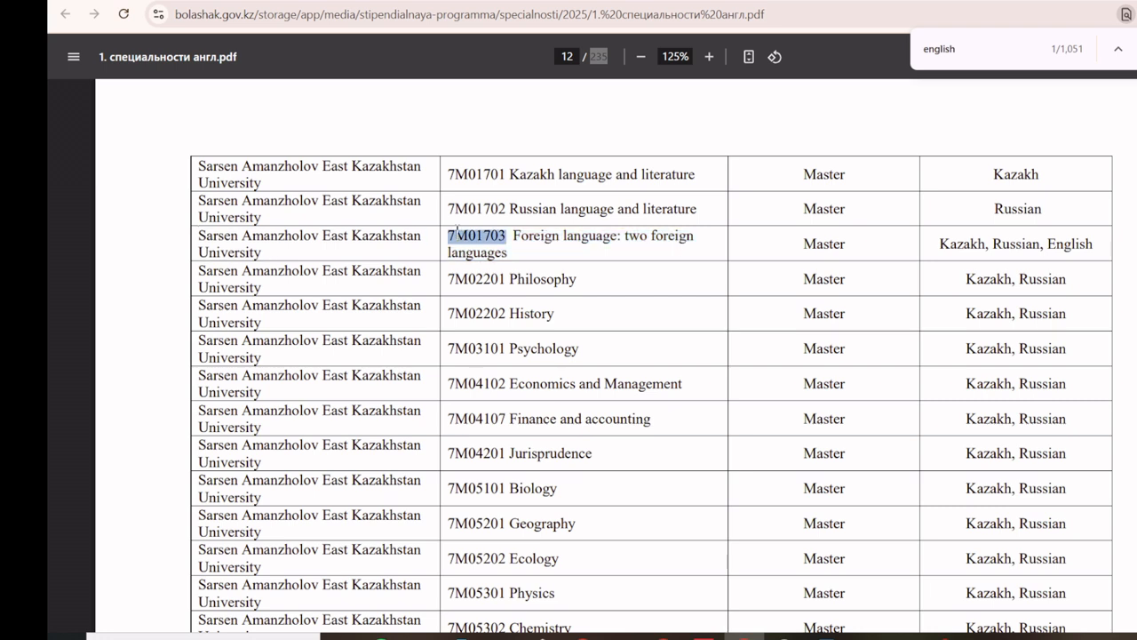
click(825, 636)
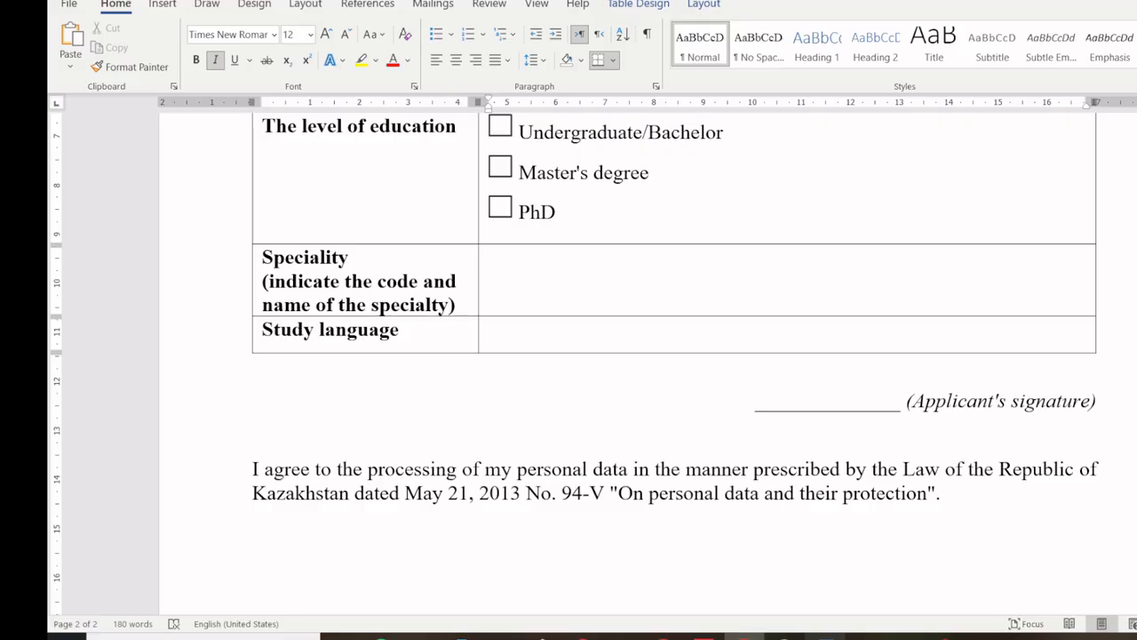
click(533, 293)
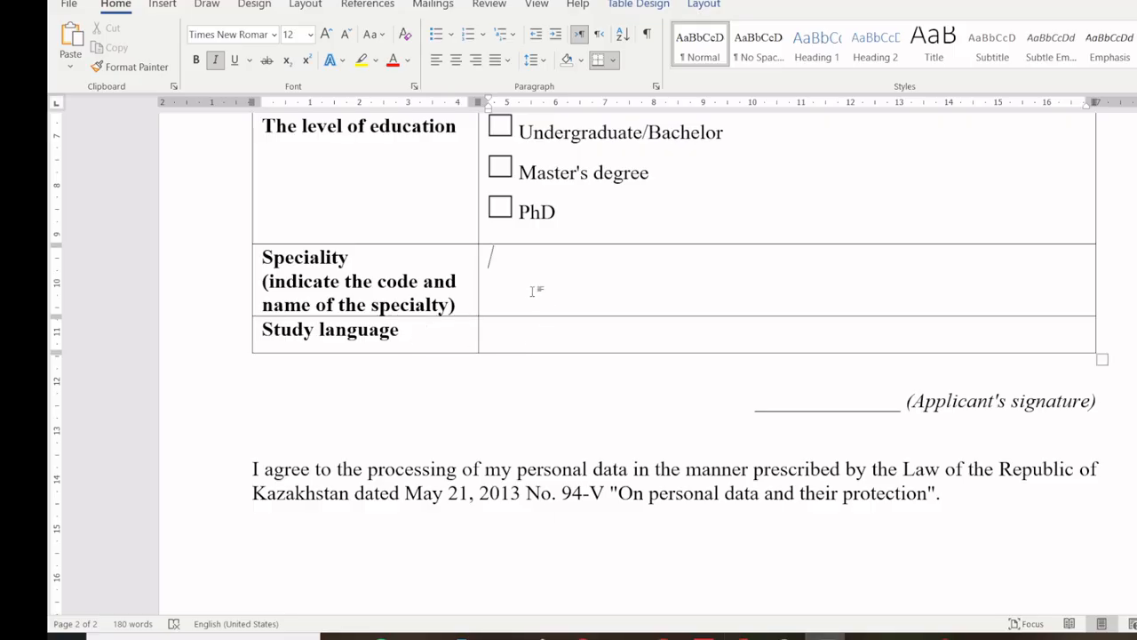
click(511, 339)
click(790, 395)
scroll(625, 453, down, 3)
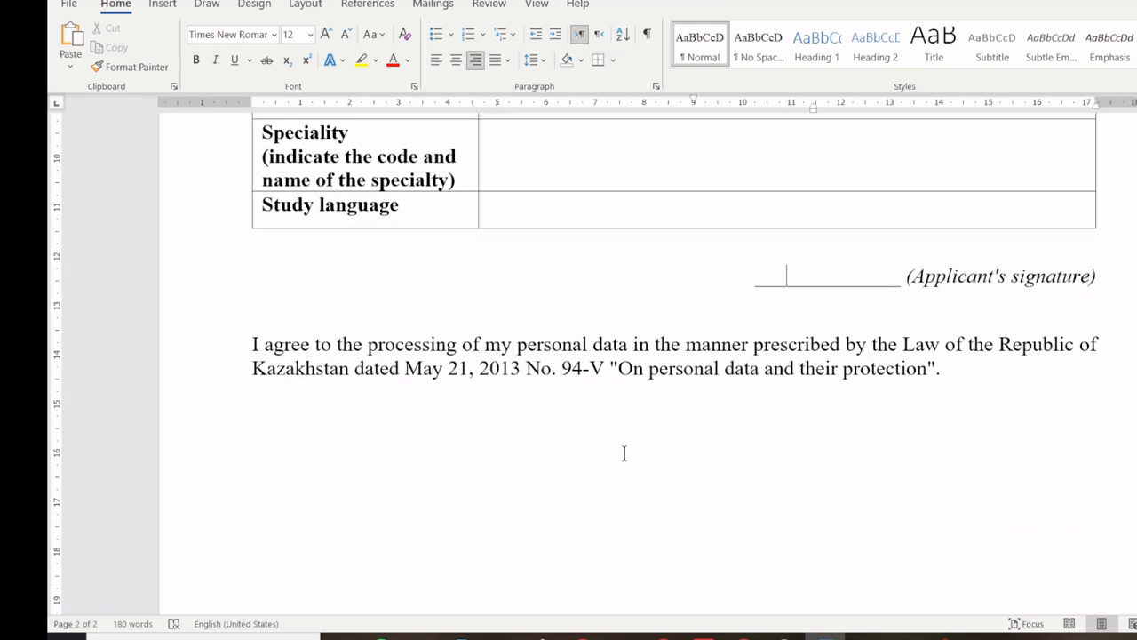
scroll(625, 453, up, 20)
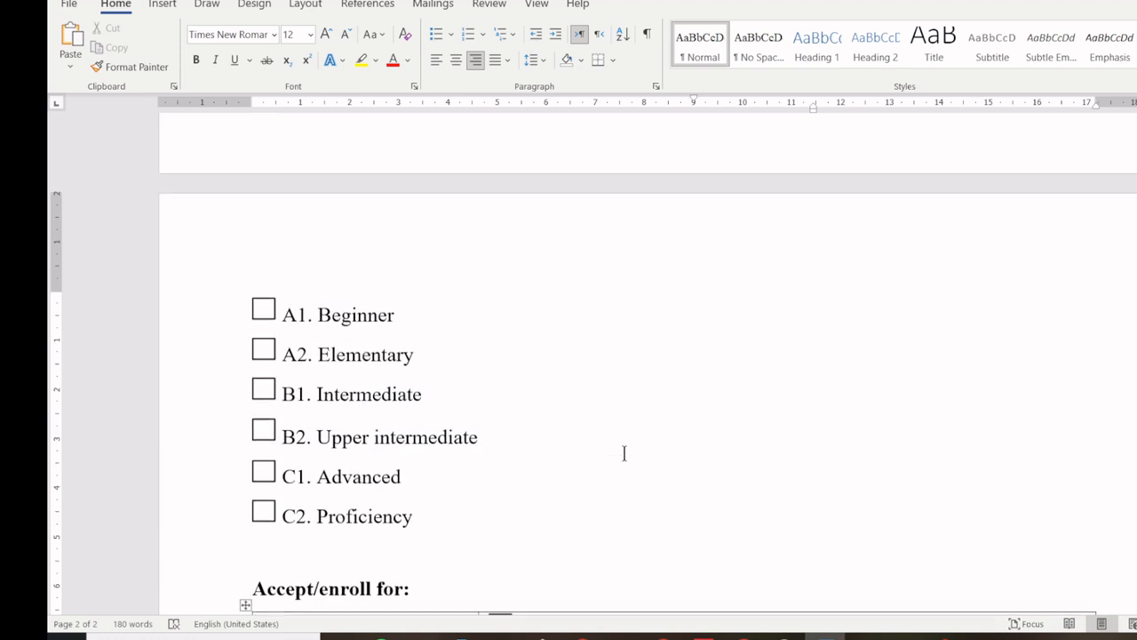
scroll(624, 453, up, 18)
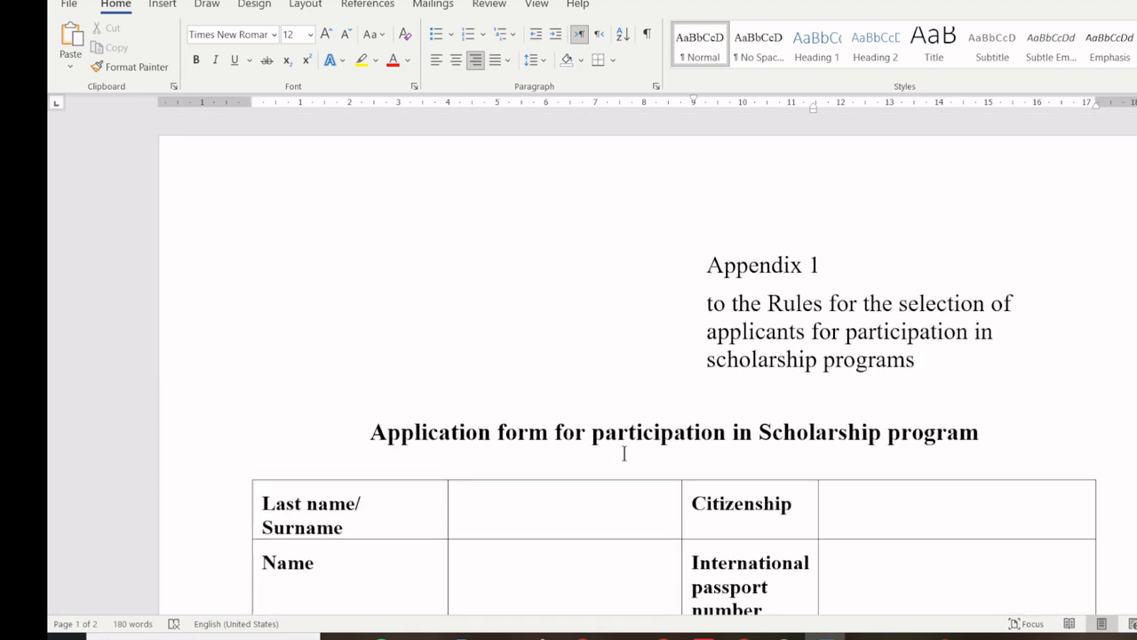
scroll(581, 393, down, 5)
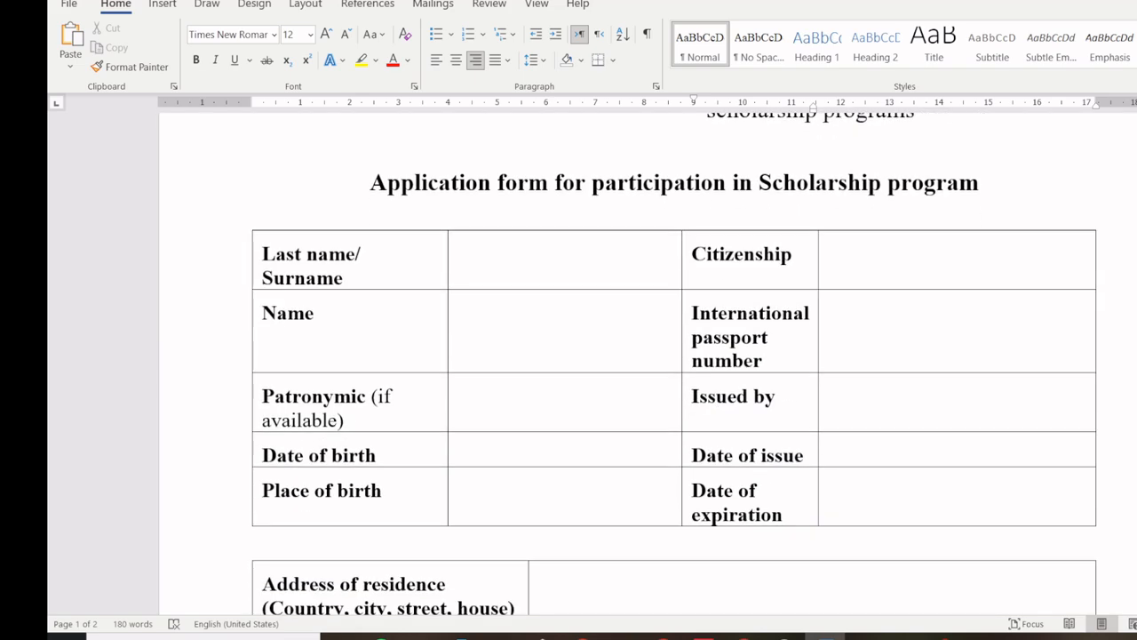
Step: Navigate from the bachelor's requirements page to the Scholarship Program page
click(744, 637)
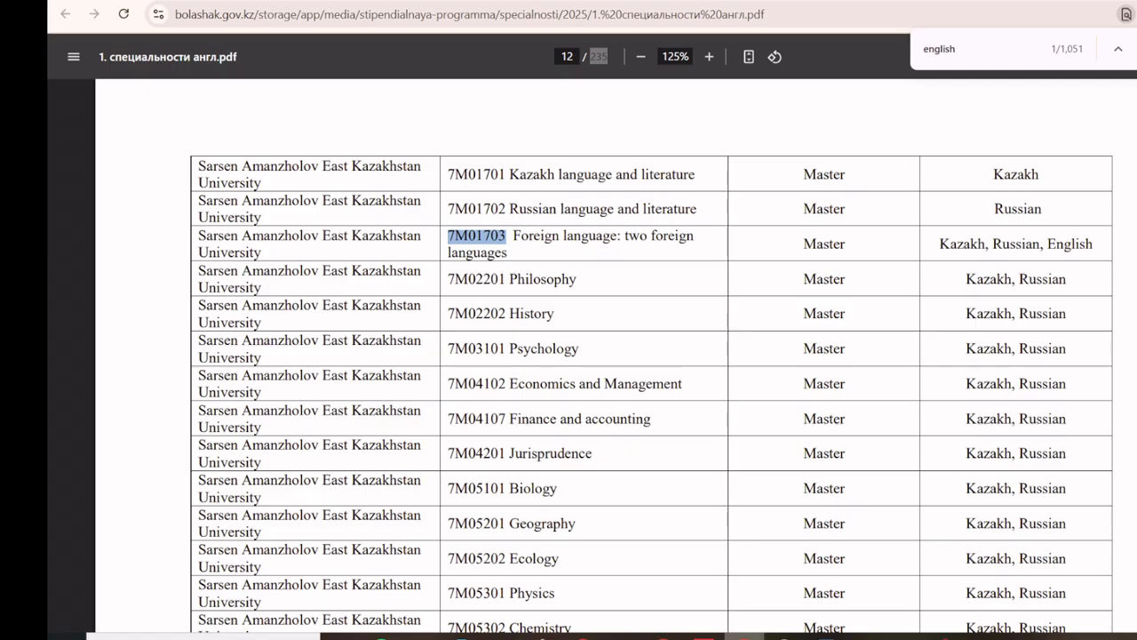
click(222, 1)
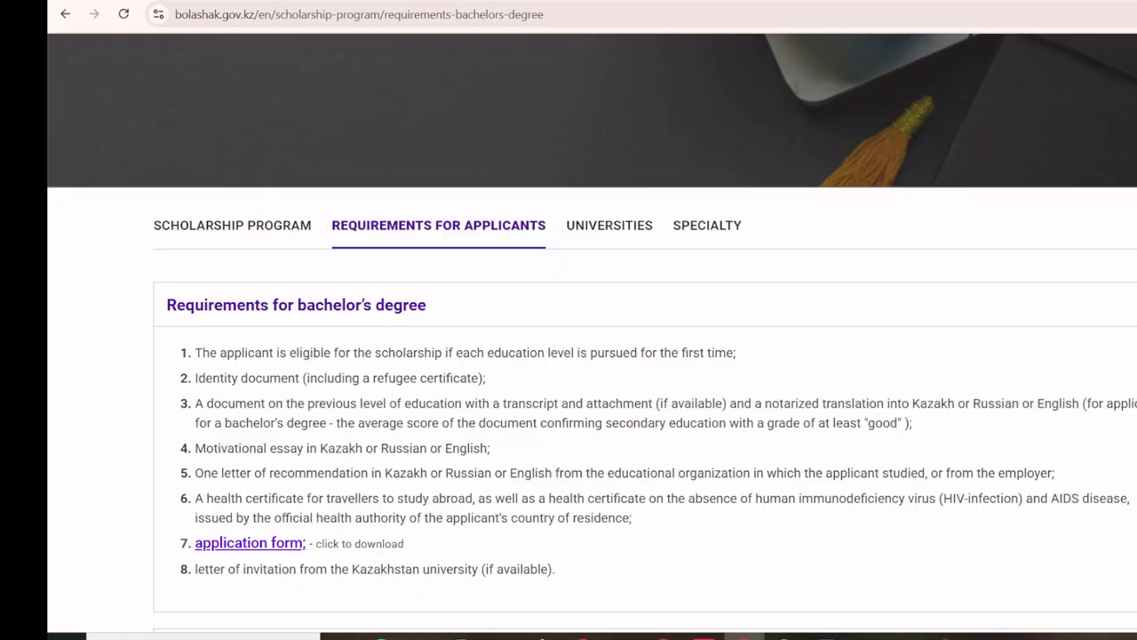
scroll(472, 310, down, 2)
scroll(264, 172, up, 2)
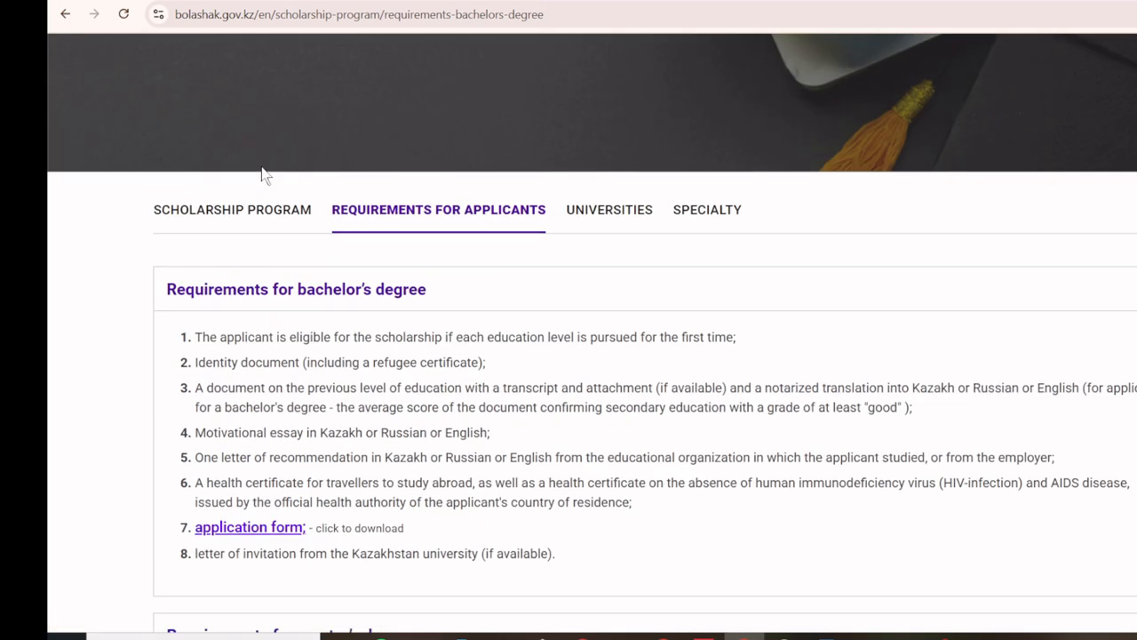
click(241, 230)
Step: Open the studyin.kz/admission link in a new tab and switch to it
scroll(504, 343, up, 3)
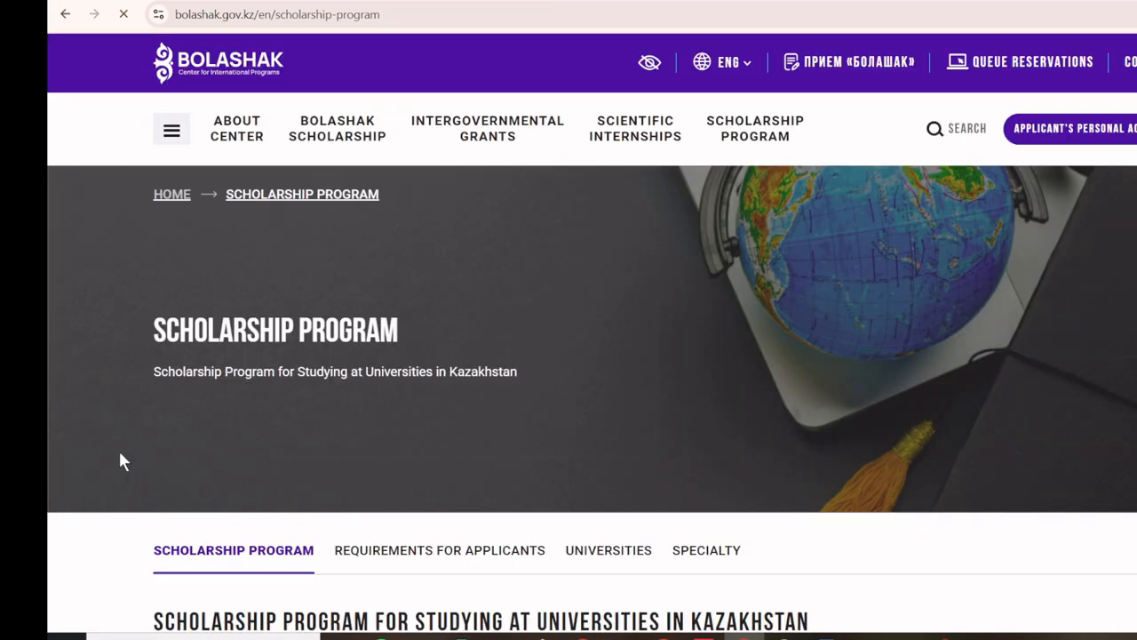
scroll(125, 461, down, 3)
scroll(124, 461, down, 3)
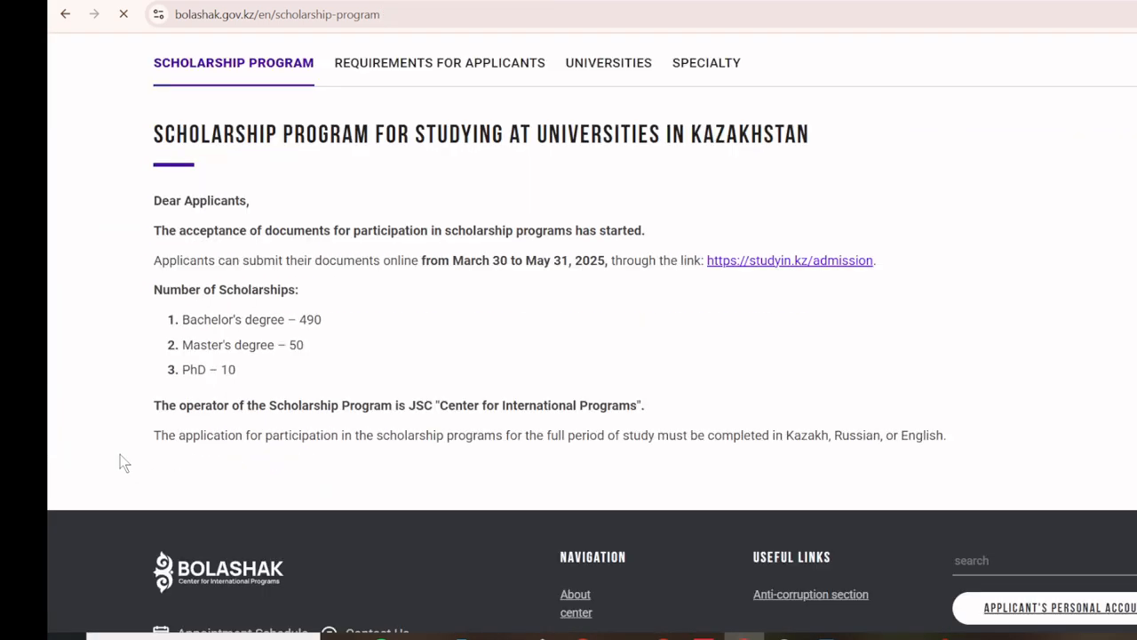
right_click(790, 266)
click(830, 287)
key(ctrl+Tab)
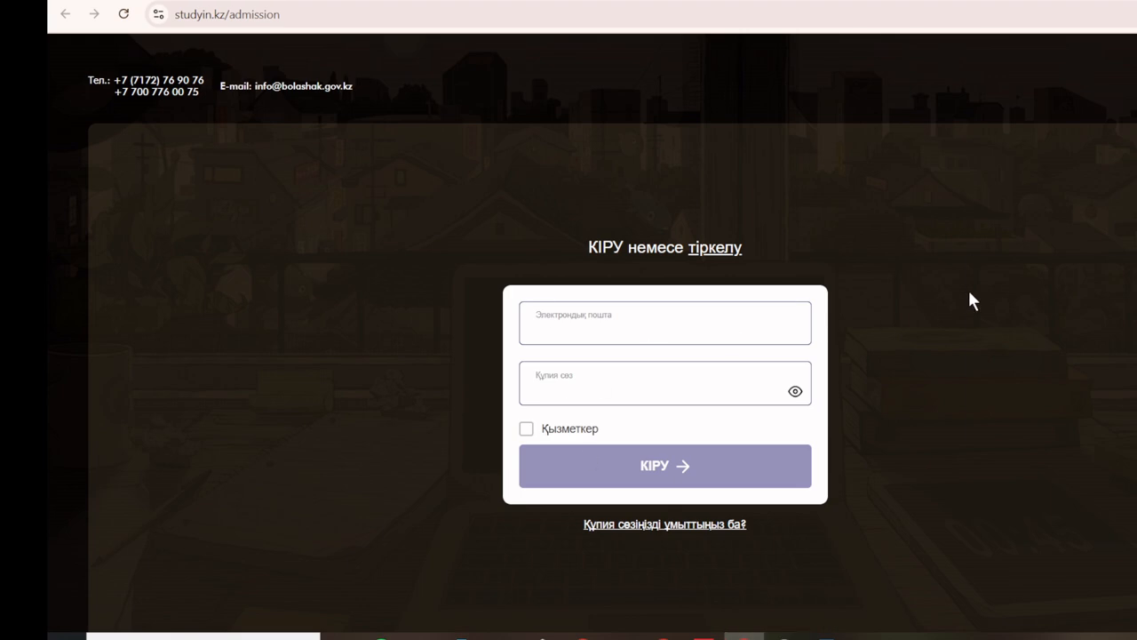
Step: Translate the login page to English, open the register link in a new tab, and translate it too
right_click(968, 289)
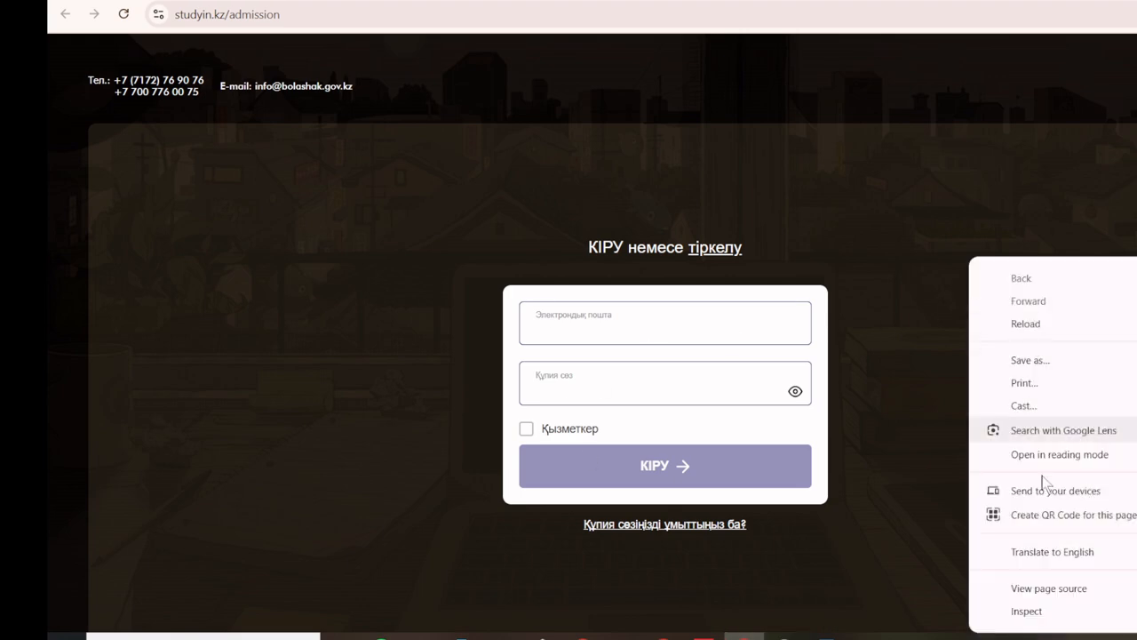
click(1048, 551)
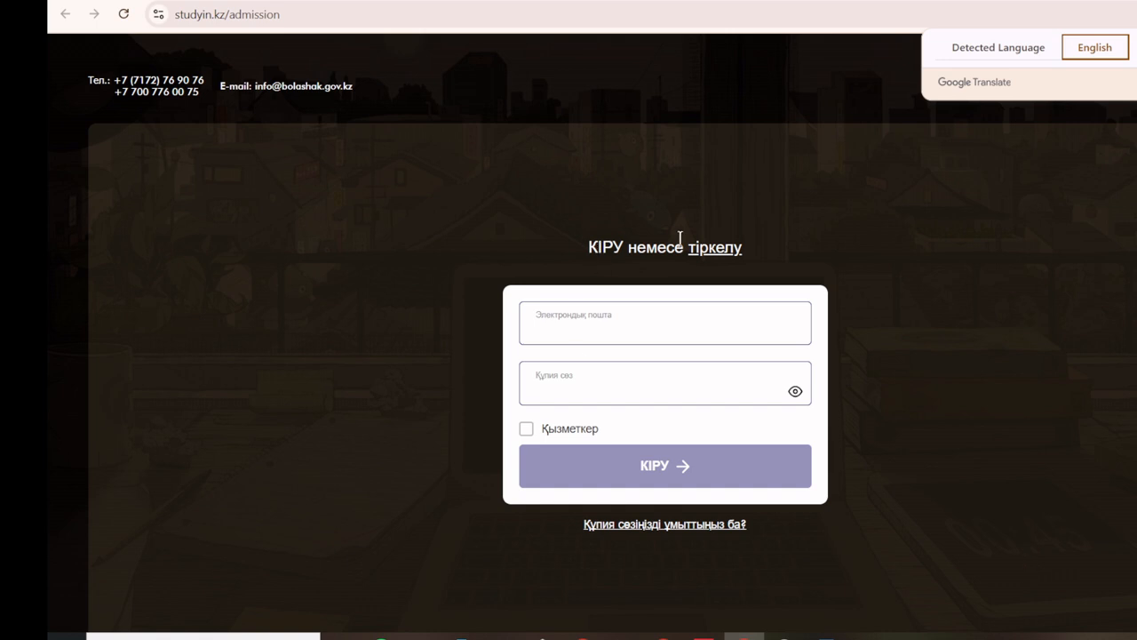
right_click(704, 252)
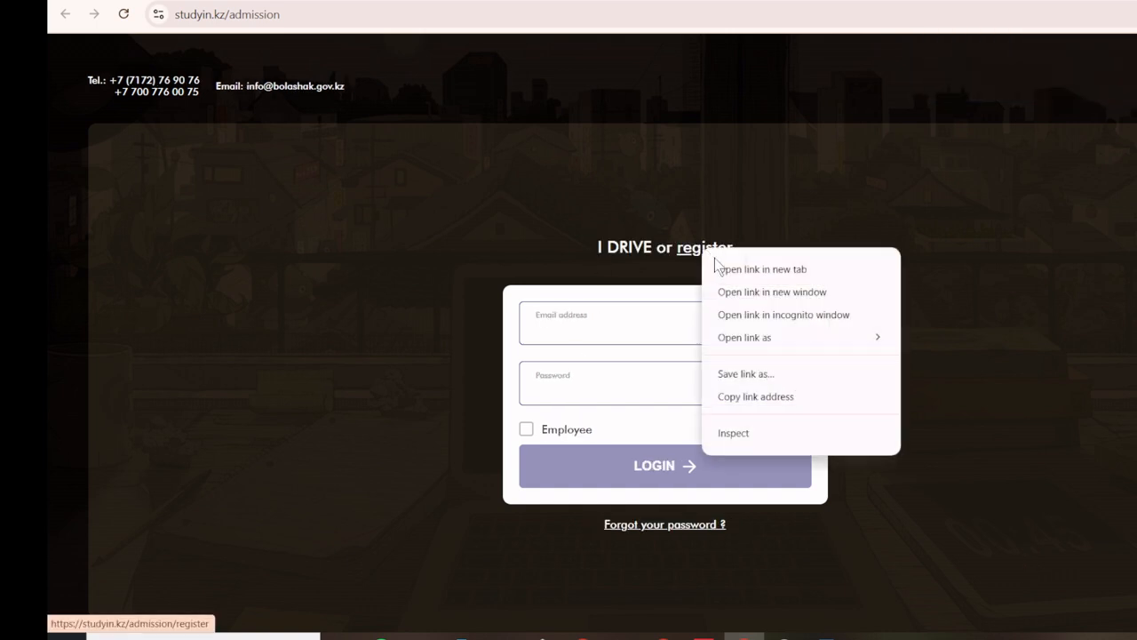
click(729, 273)
key(ctrl+Tab)
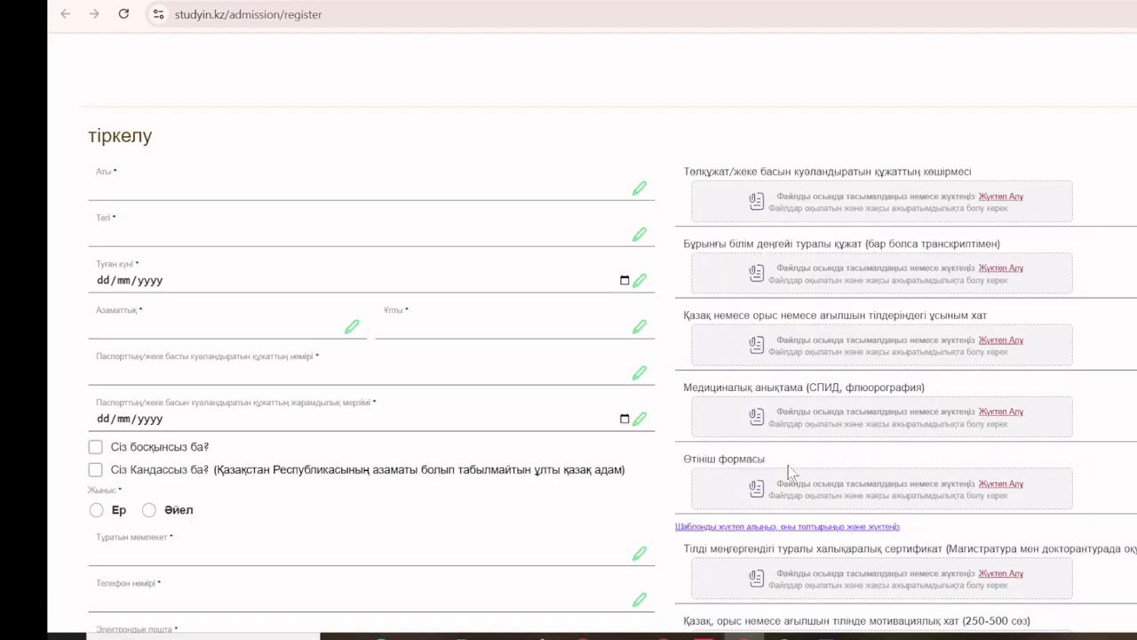
right_click(68, 204)
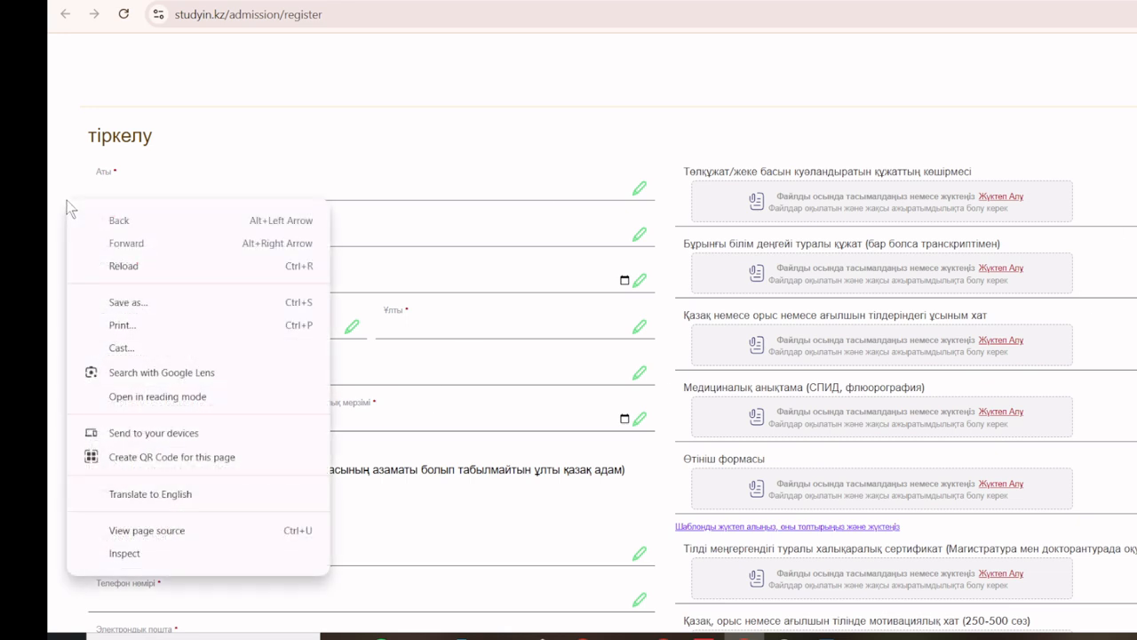
click(150, 494)
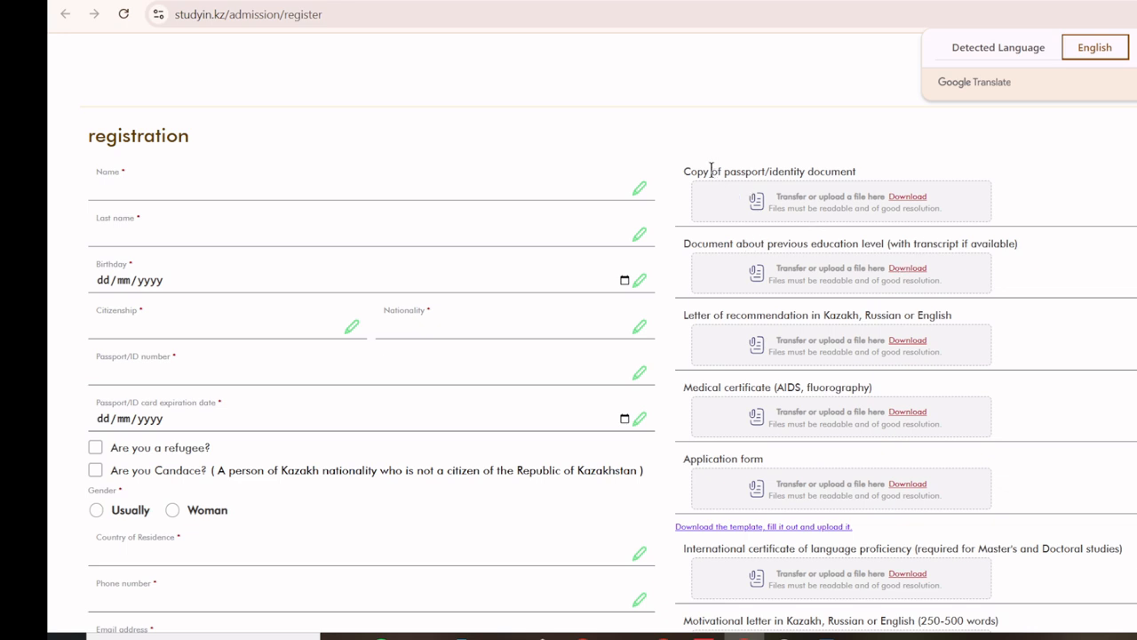
Step: Upload cm.pdf from Documents as the passport/identity document copy and the recommendation letter
drag(685, 171, 867, 173)
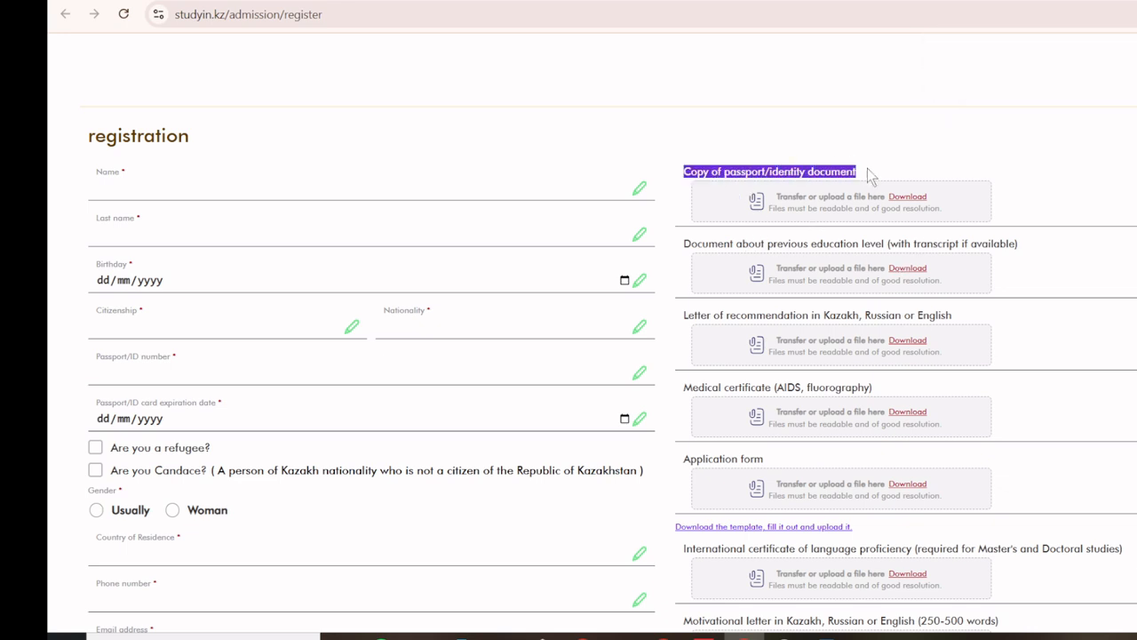
click(835, 206)
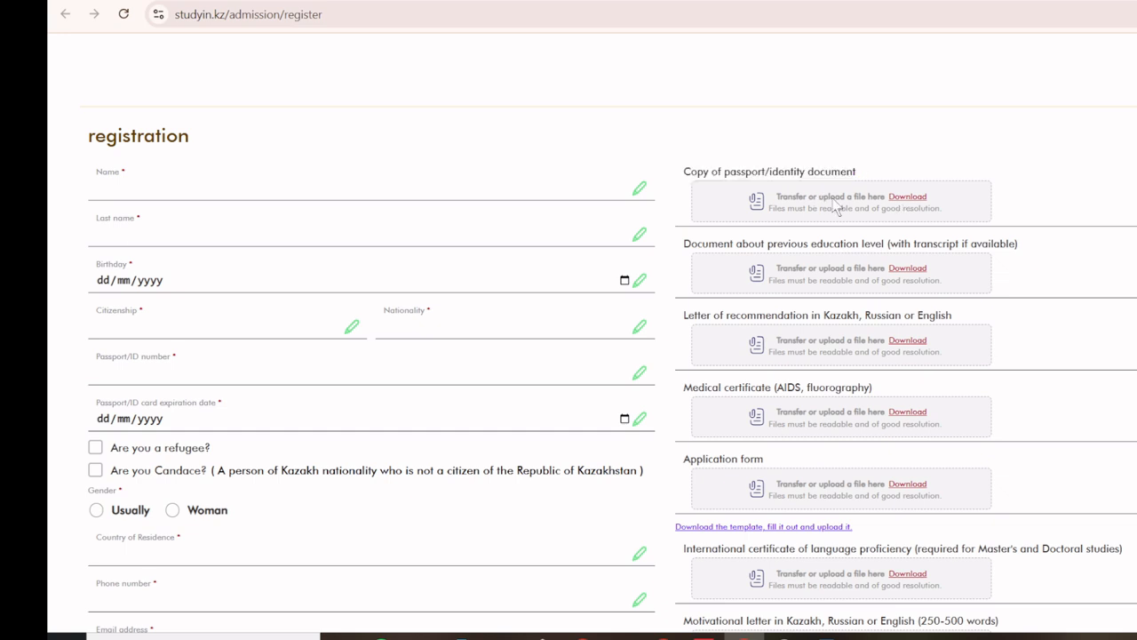
click(756, 208)
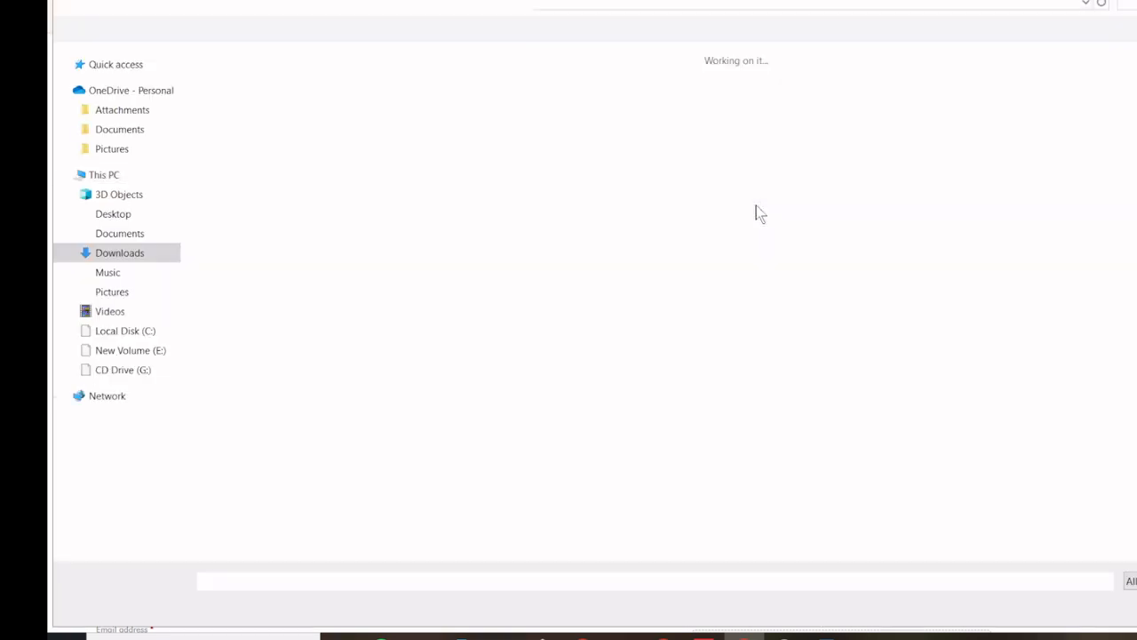
click(138, 233)
click(249, 111)
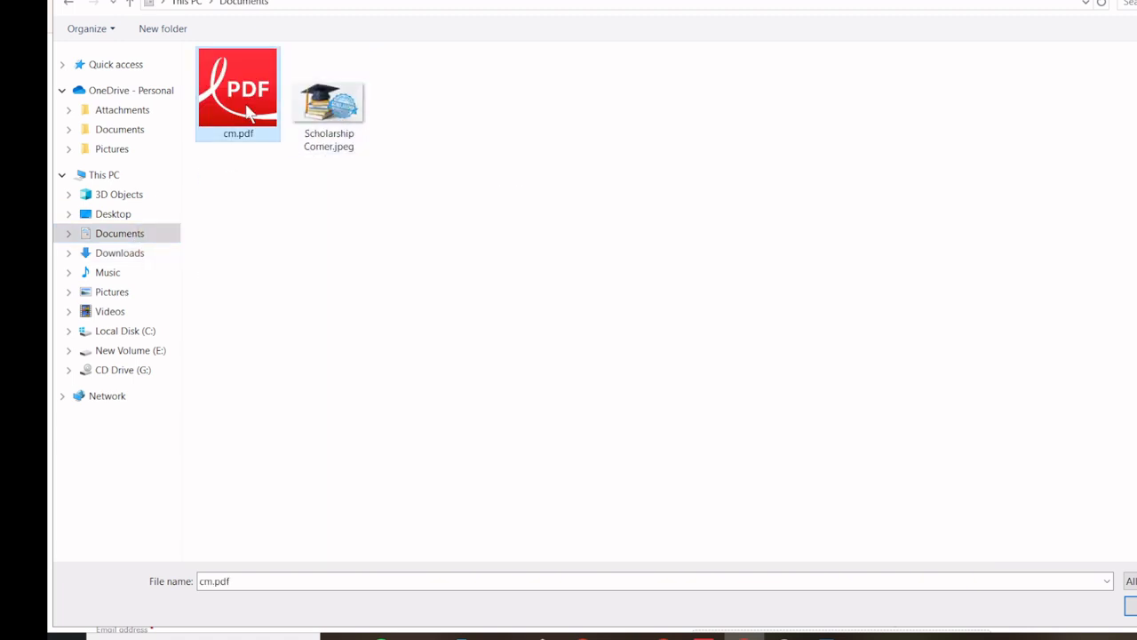
double_click(249, 111)
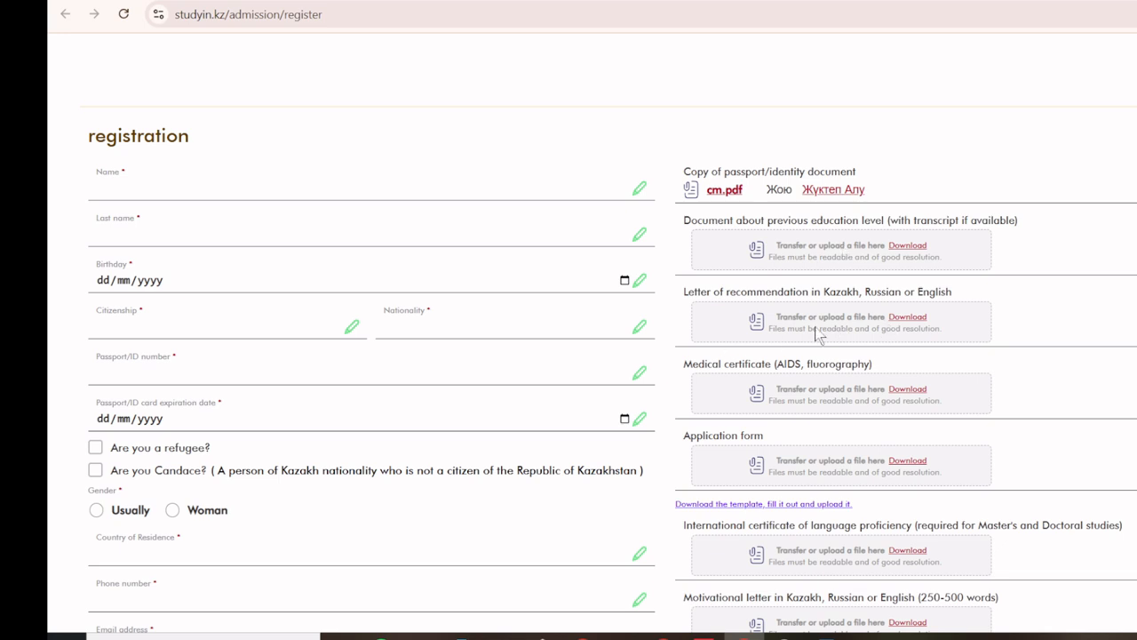
click(751, 329)
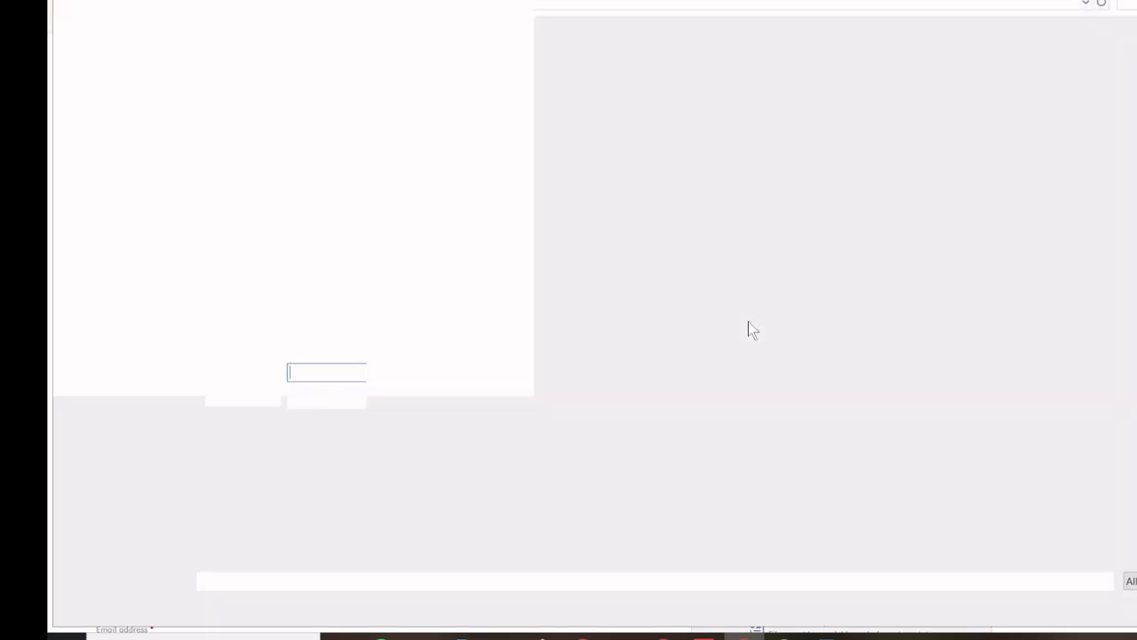
double_click(231, 107)
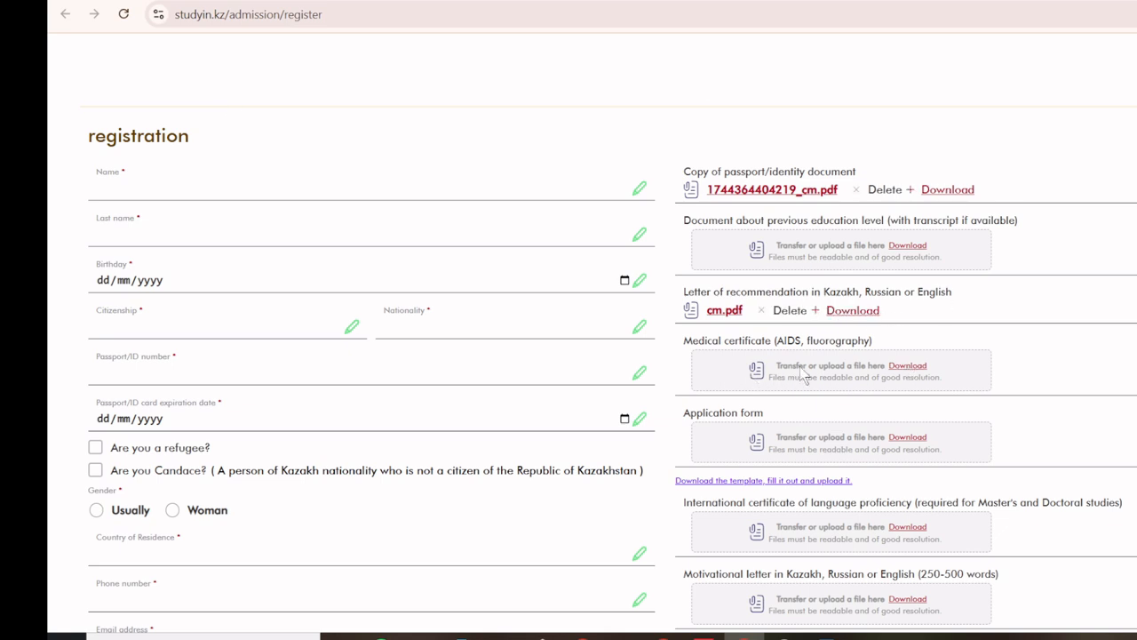
Step: Upload cm.pdf as the medical certificate, the language certificate and the motivational letter
right_click(910, 366)
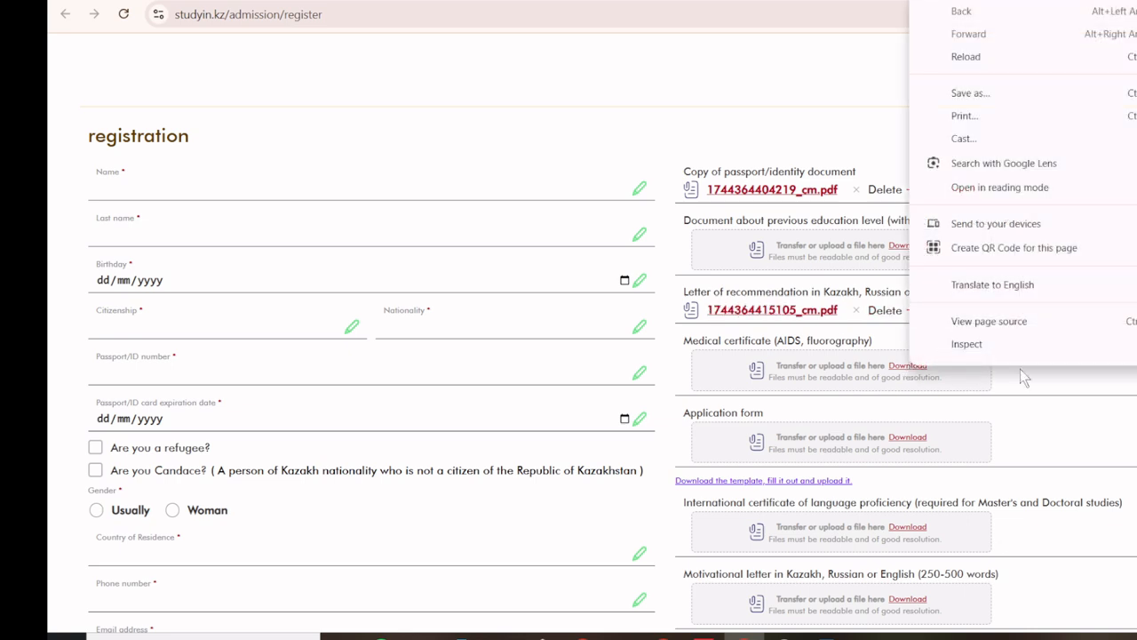
click(1047, 386)
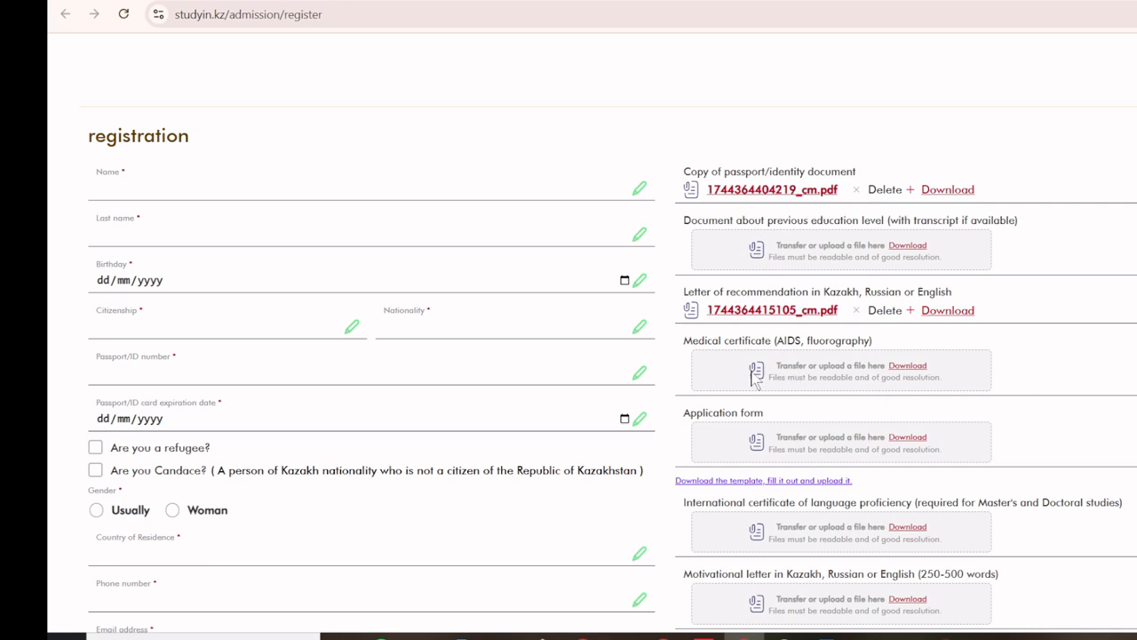
click(966, 241)
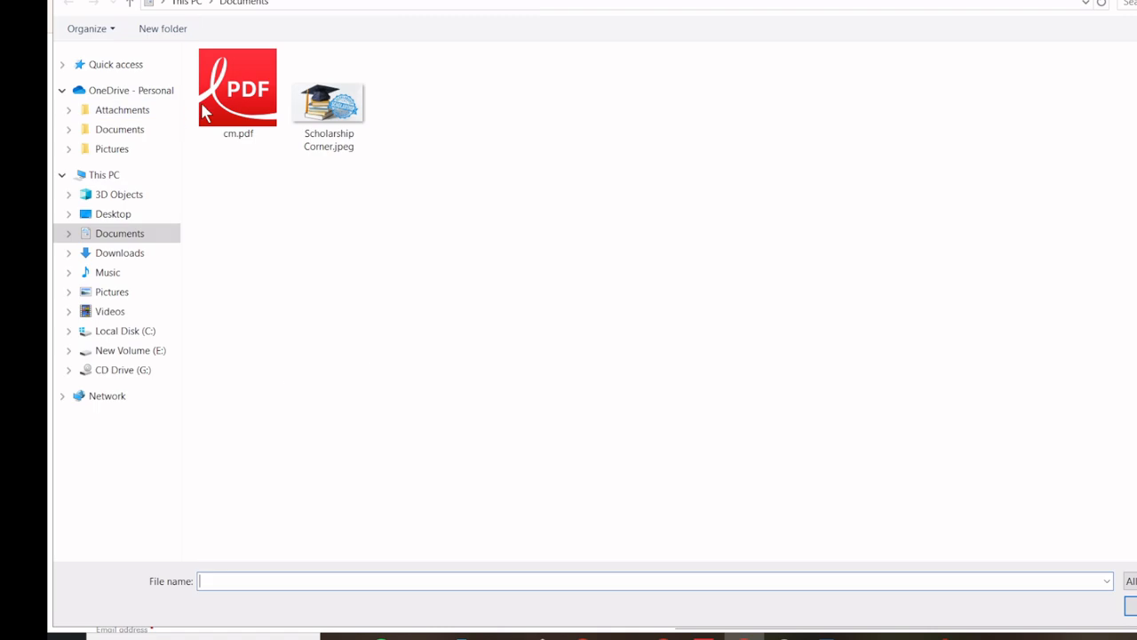
double_click(204, 111)
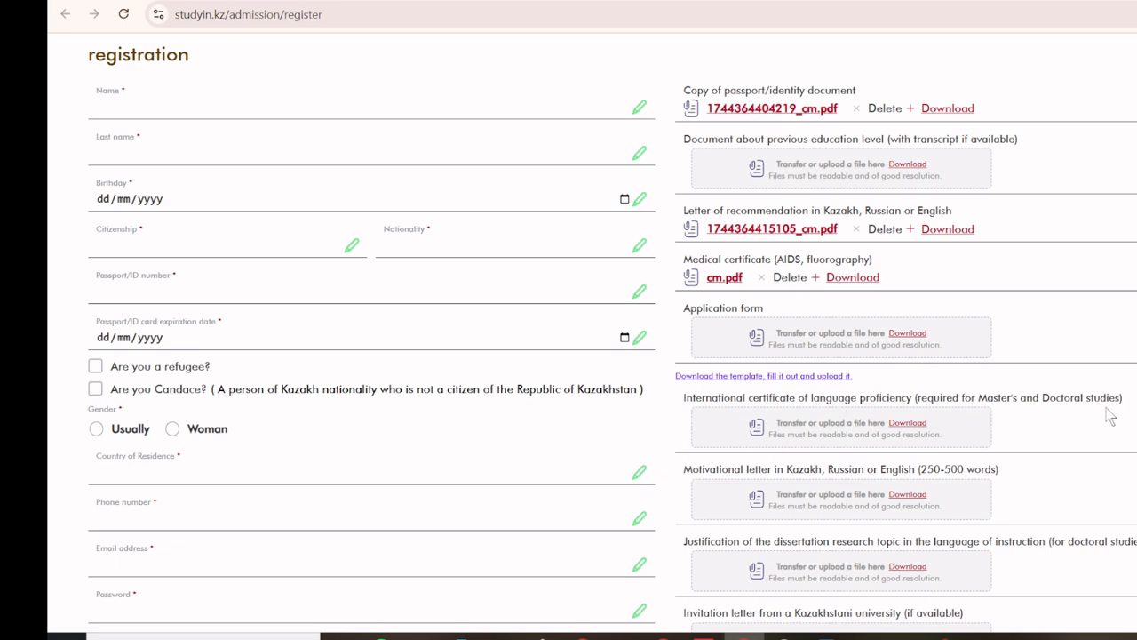
click(760, 433)
click(213, 101)
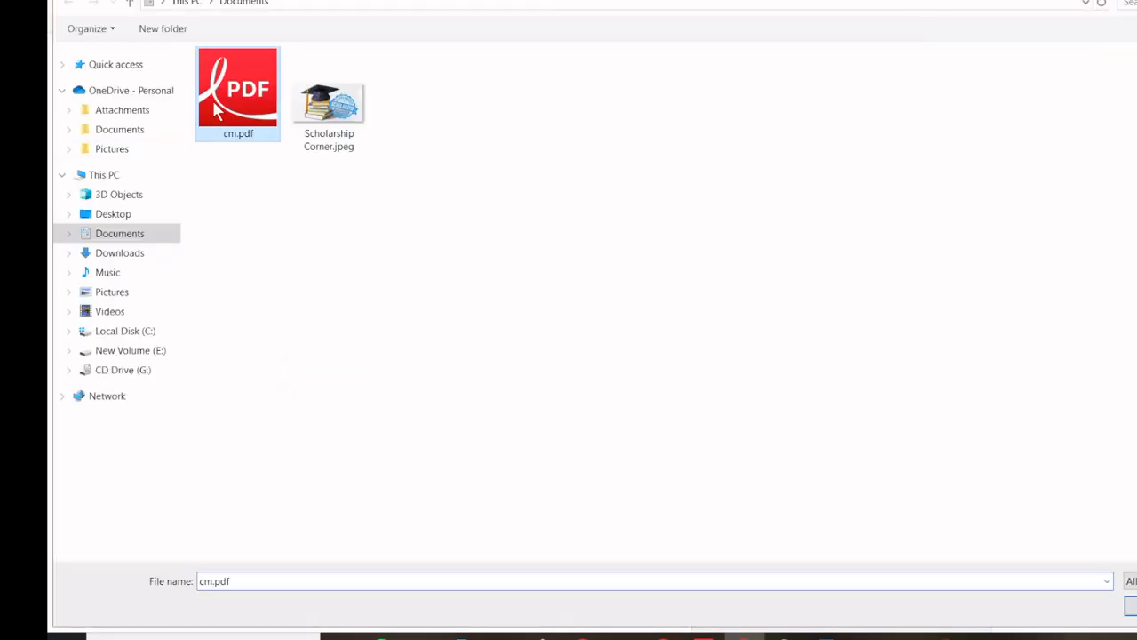
double_click(212, 101)
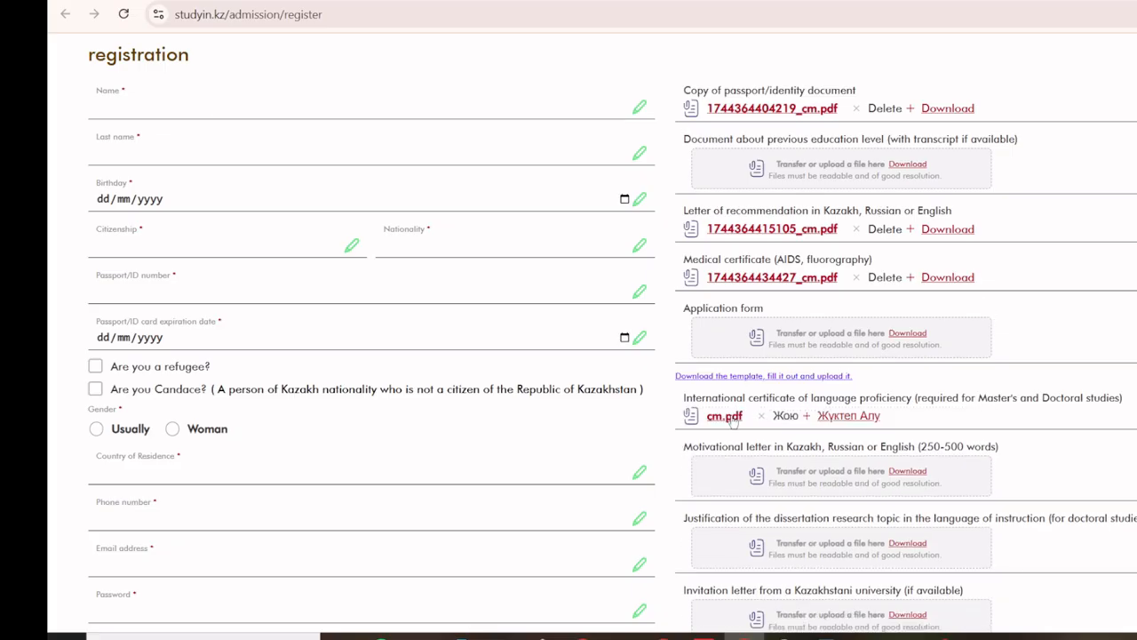
scroll(877, 397, down, 1)
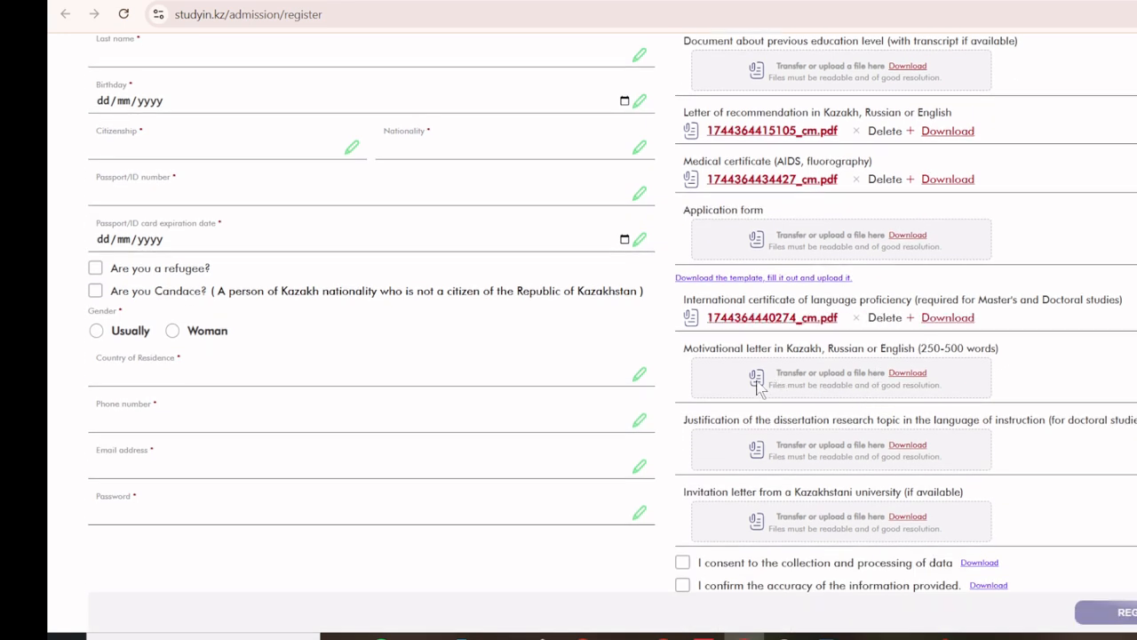
click(761, 382)
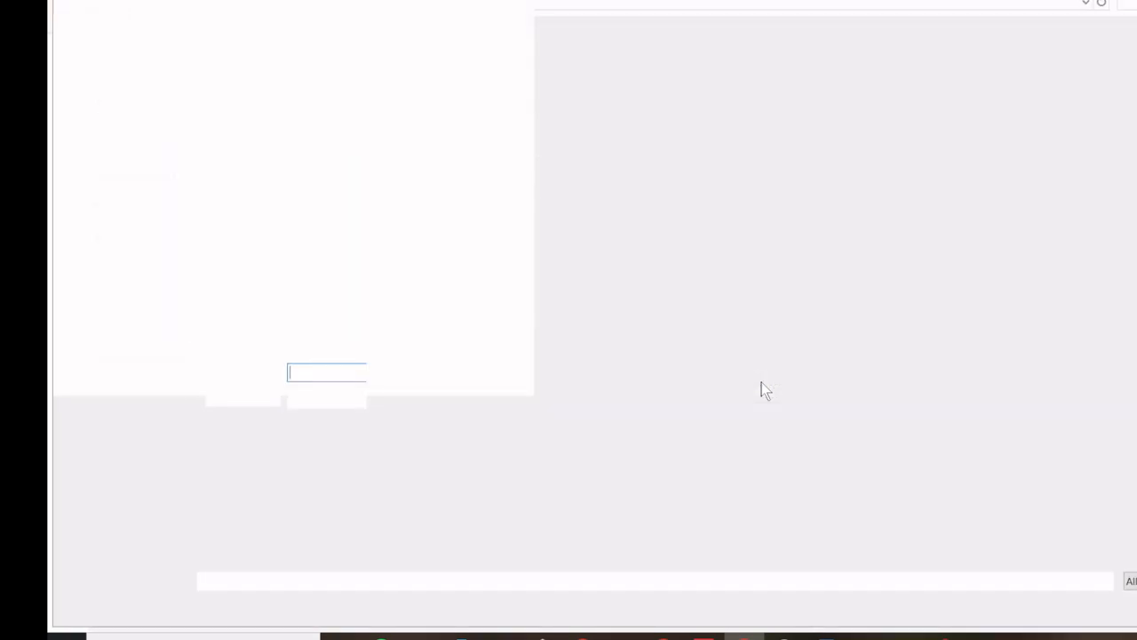
double_click(257, 112)
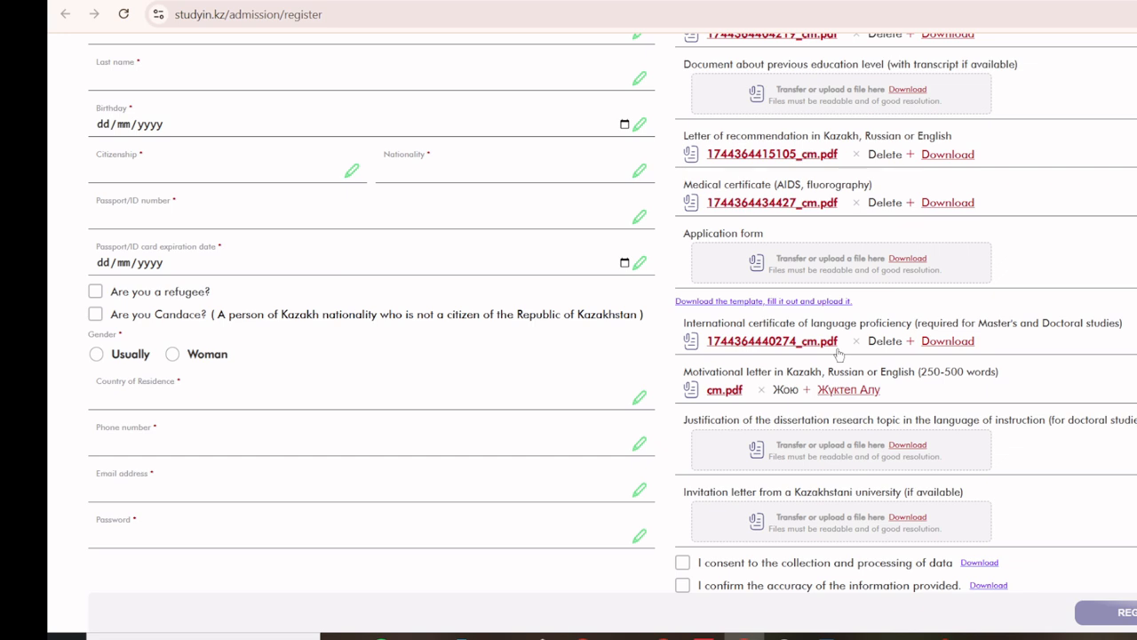
Step: Upload cm.pdf from Documents as the dissertation research topic justification
drag(683, 373, 997, 374)
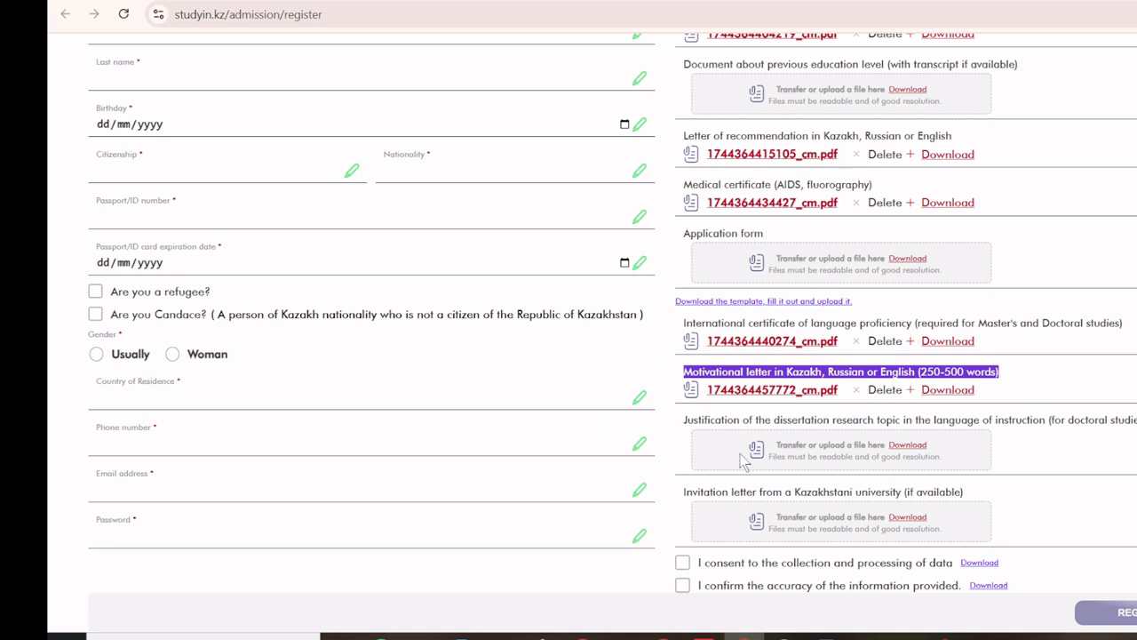
double_click(785, 423)
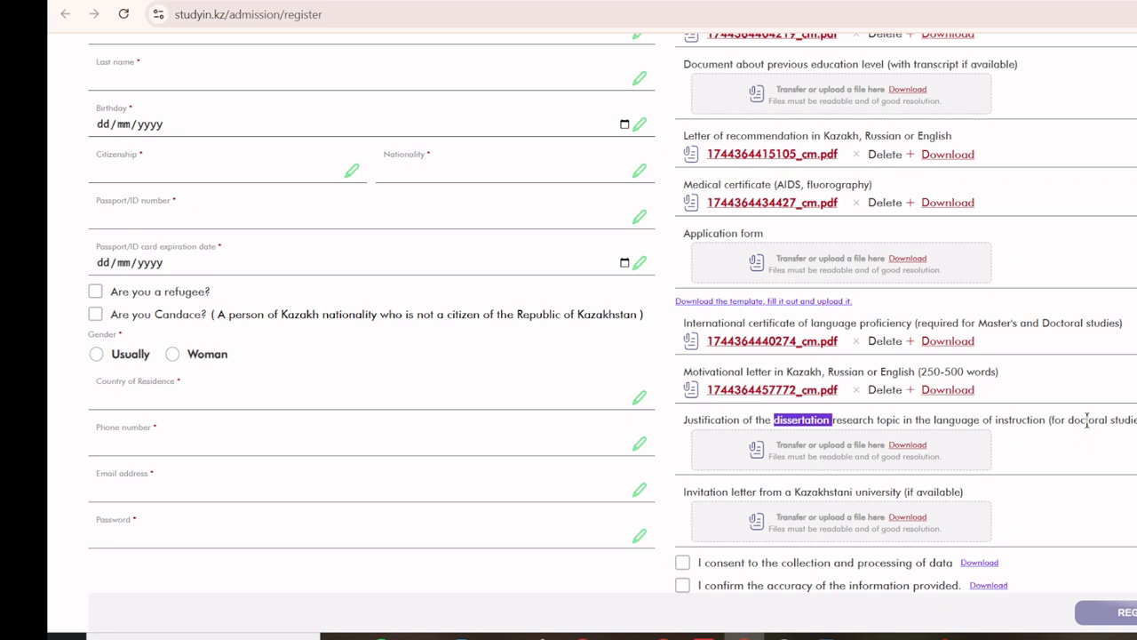
click(755, 453)
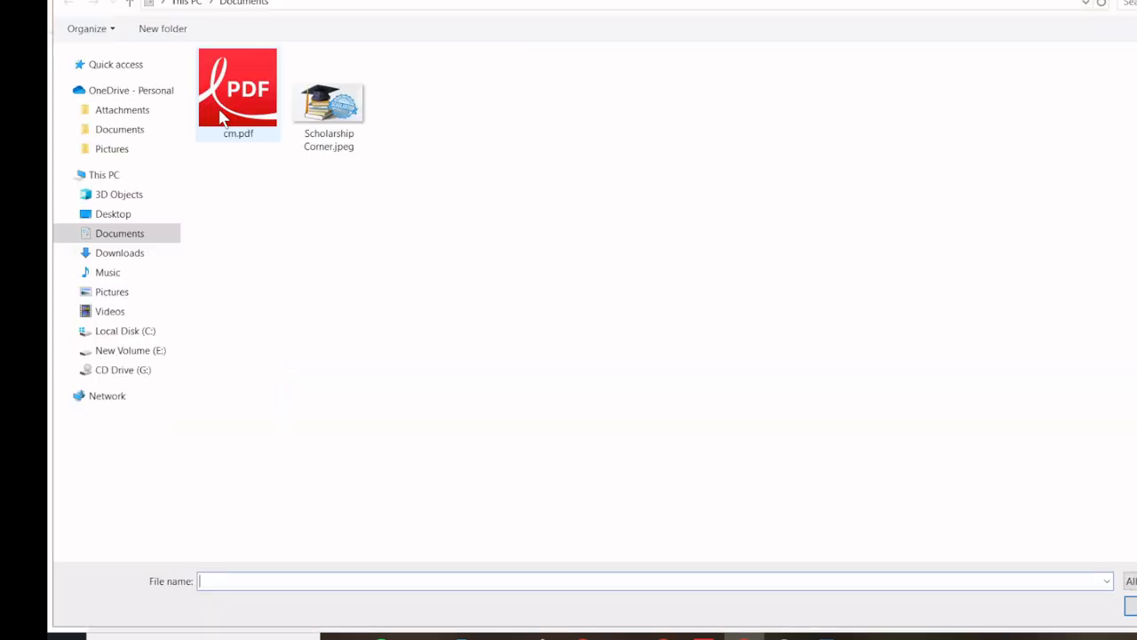
click(220, 115)
double_click(221, 115)
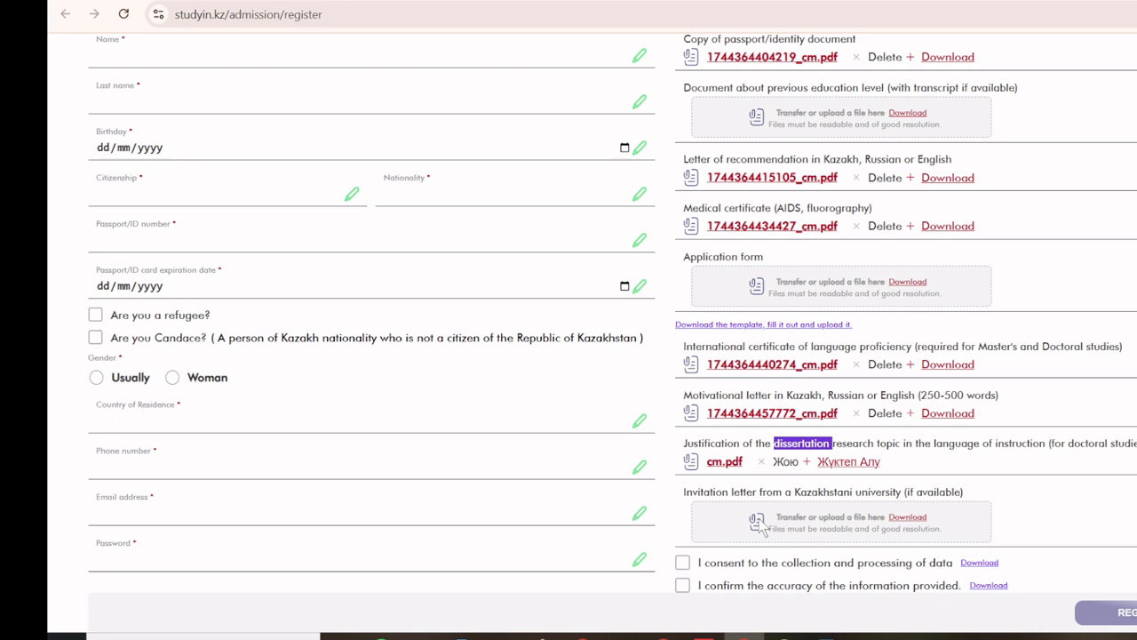
triple_click(933, 491)
Step: Autofill the name, last name and country, and enter the birth date
click(928, 492)
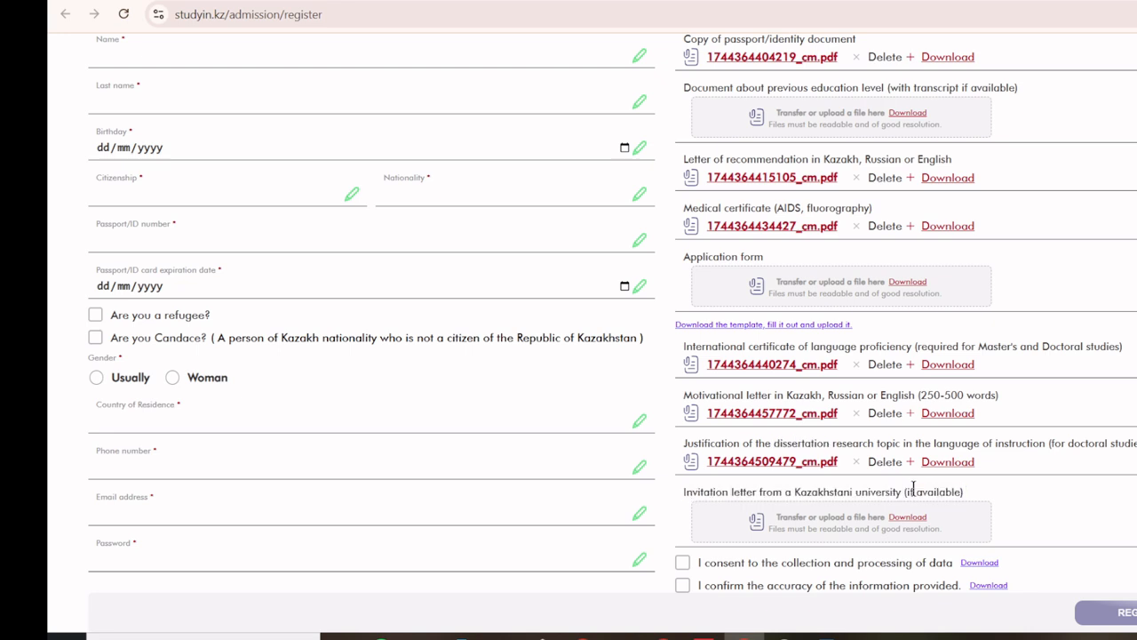
scroll(928, 492, up, 2)
click(222, 196)
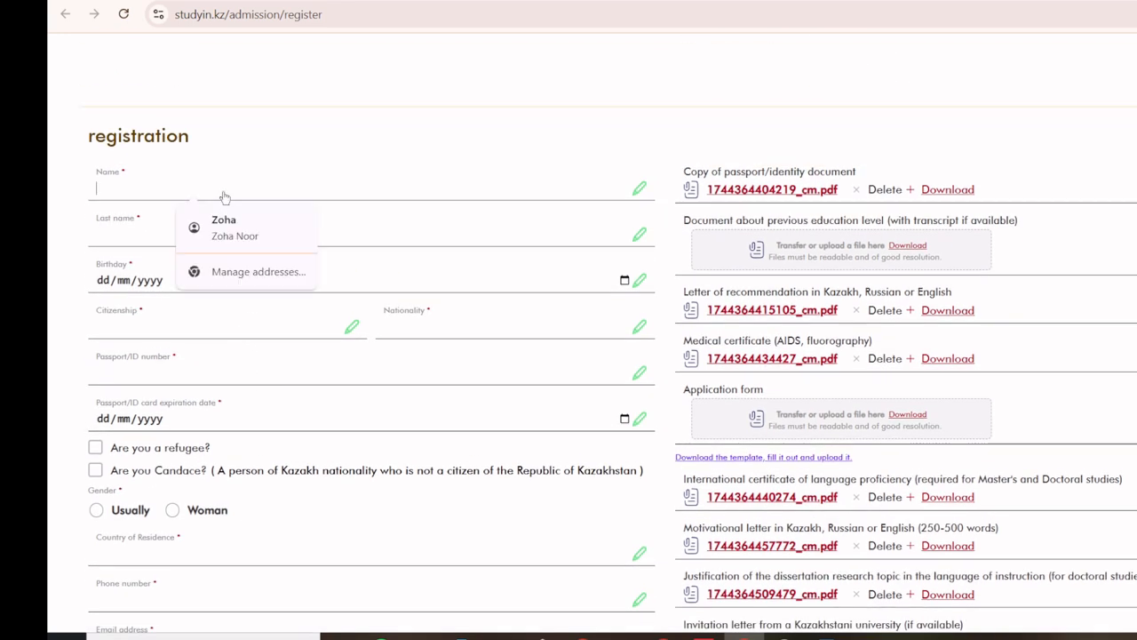
click(223, 220)
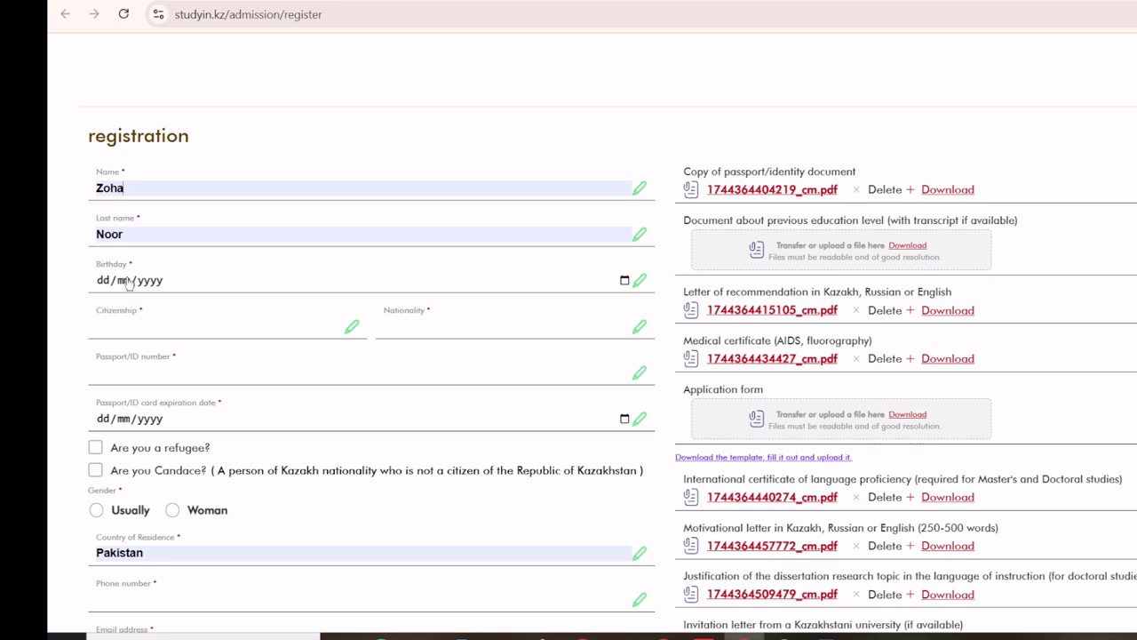
click(101, 280)
text(09/)
text(09/0002)
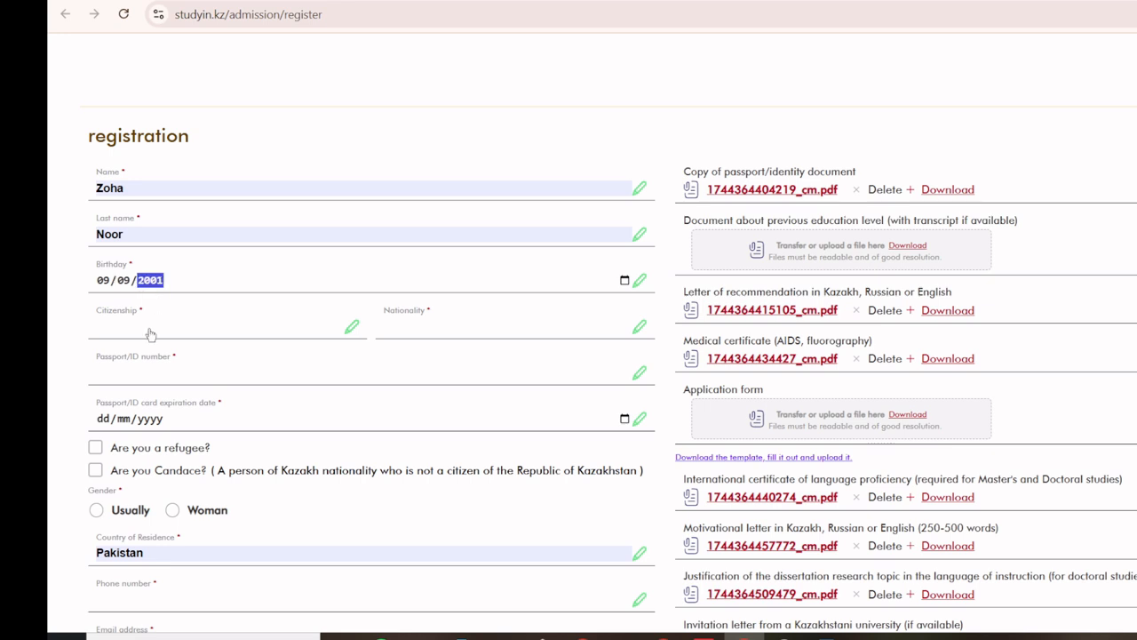
Step: Set citizenship and nationality to Pakistan, enter the passport number and expiry date 23/02/2035
click(149, 334)
click(204, 359)
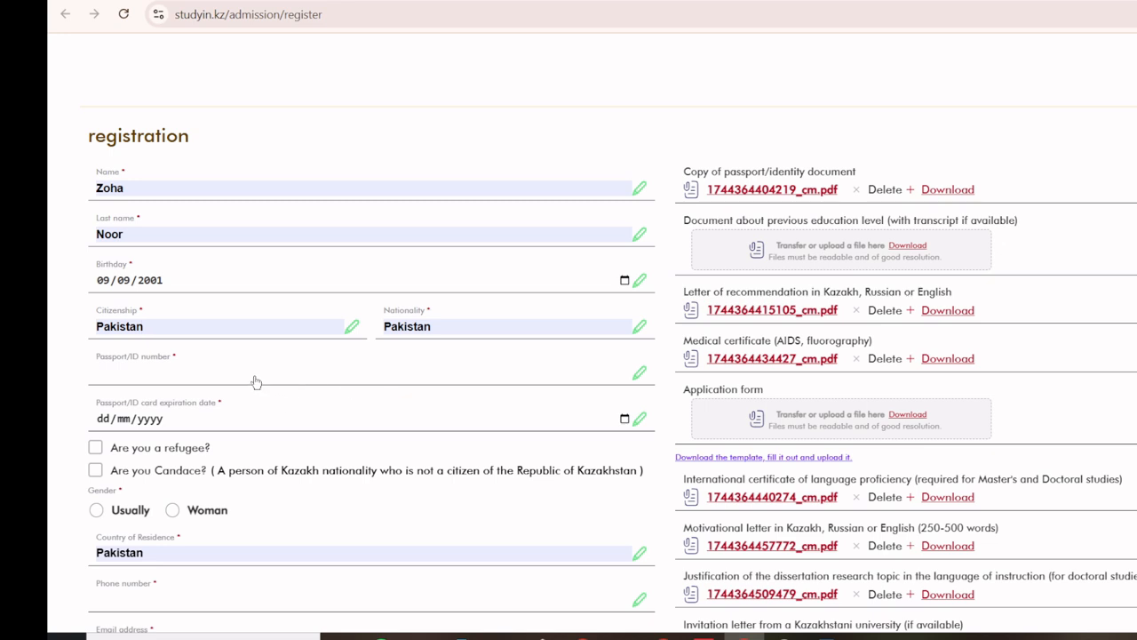
click(255, 382)
click(101, 421)
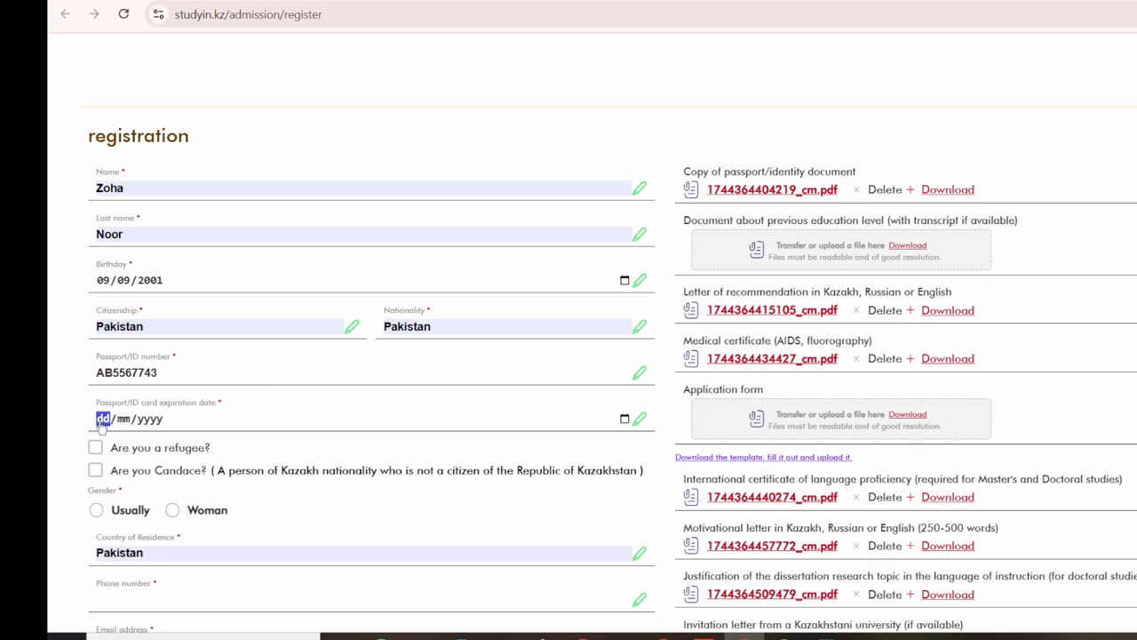
text(23/02)
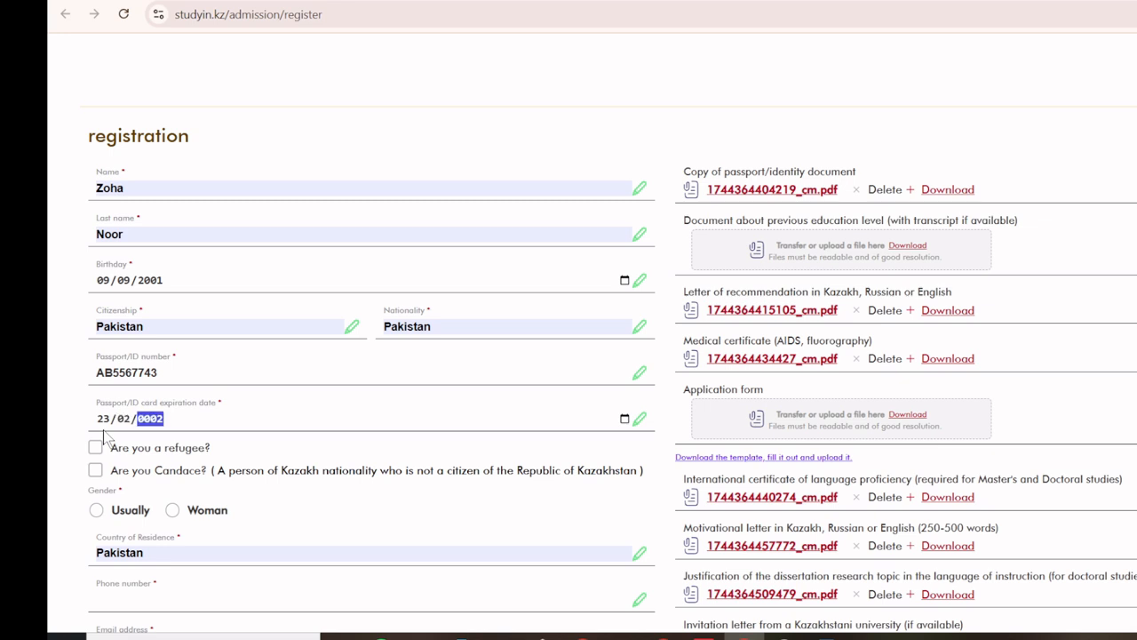
text(/2035)
click(59, 455)
Step: Set gender to Woman, fill in the saved phone number and enter the applicant's e-mail address
scroll(58, 455, down, 1)
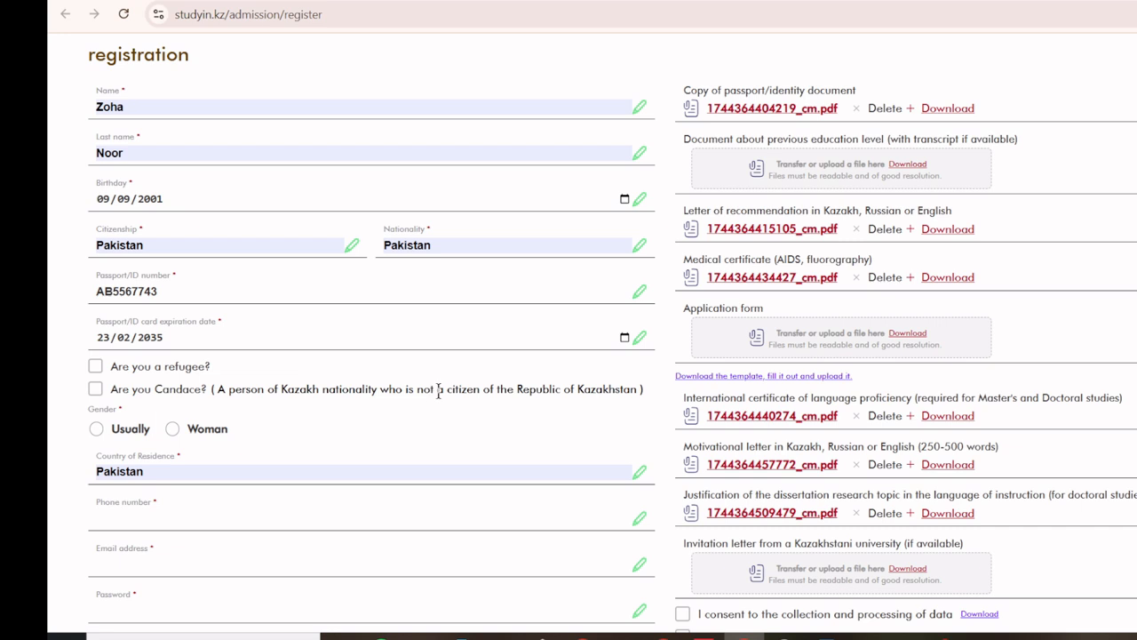
double_click(603, 392)
click(92, 394)
click(92, 392)
click(96, 395)
scroll(95, 394, down, 1)
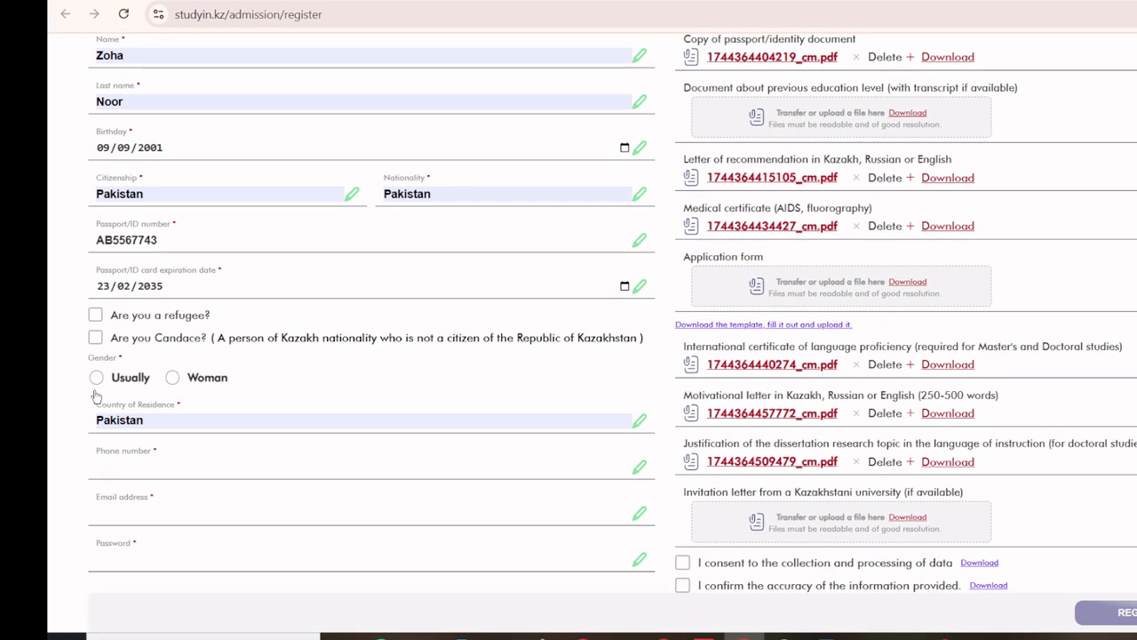
click(171, 376)
click(158, 467)
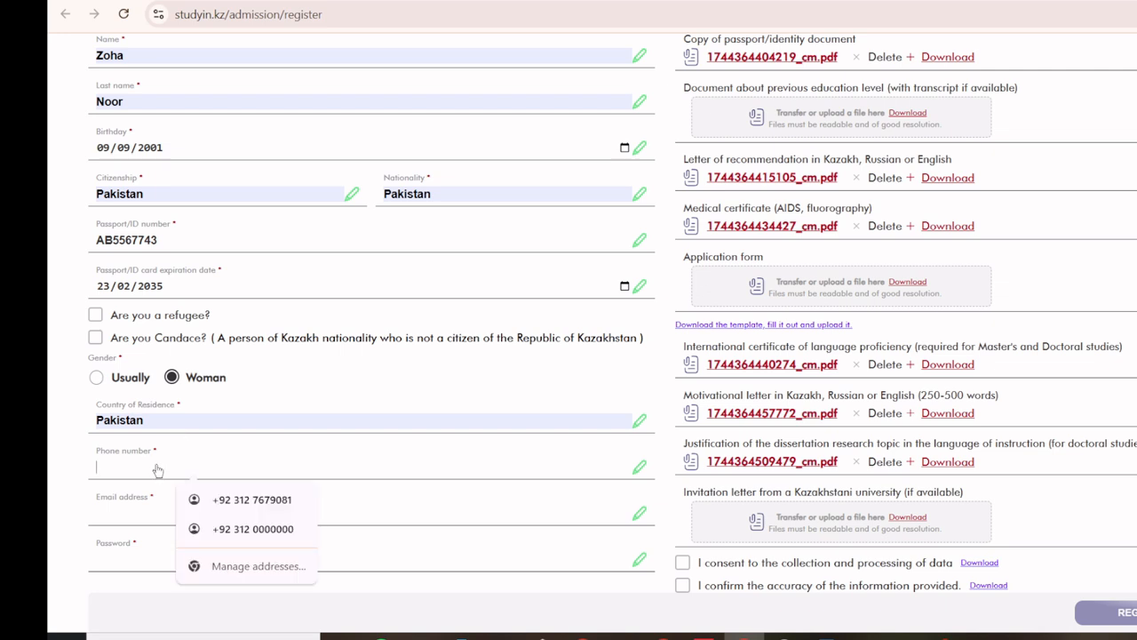
click(235, 502)
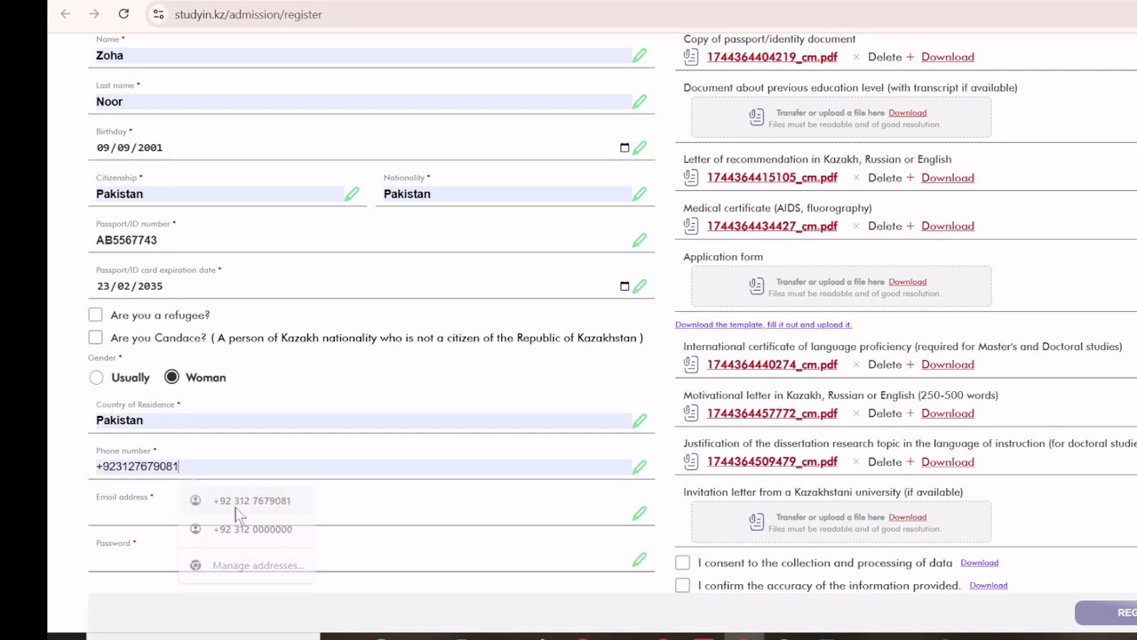
click(100, 524)
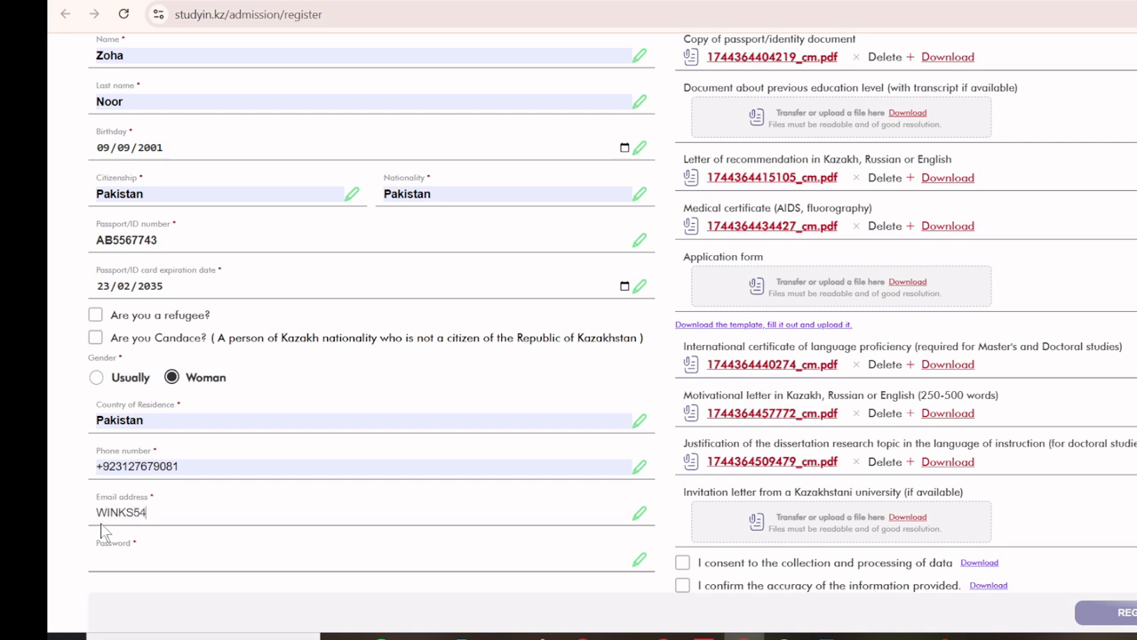
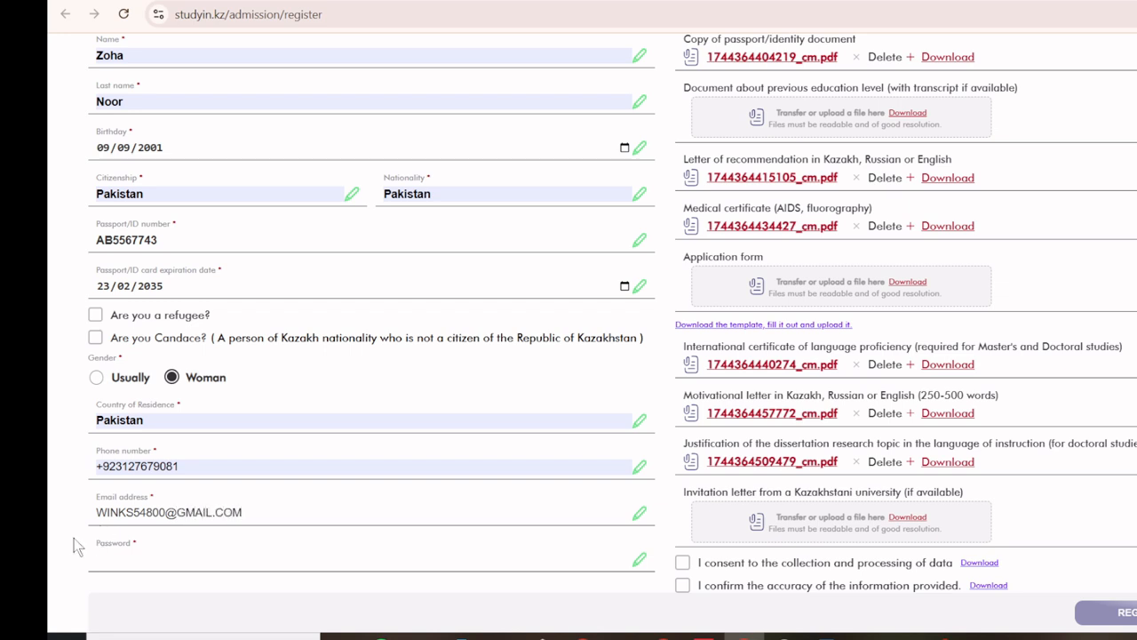
click(180, 564)
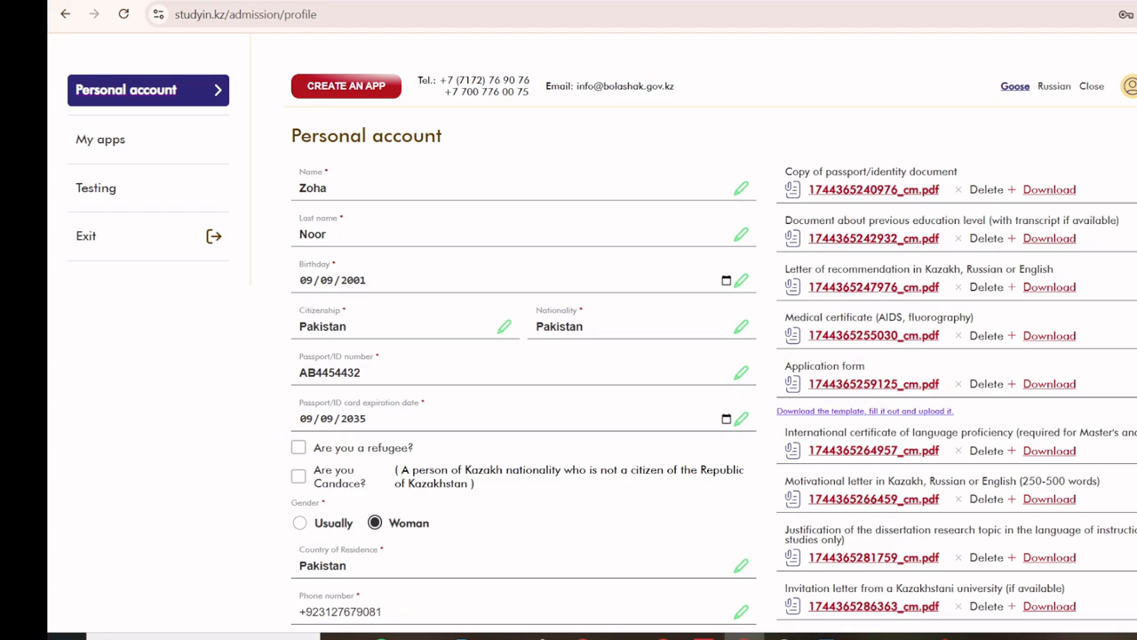
Step: Save the Personal account profile and translate the page into English
click(1130, 87)
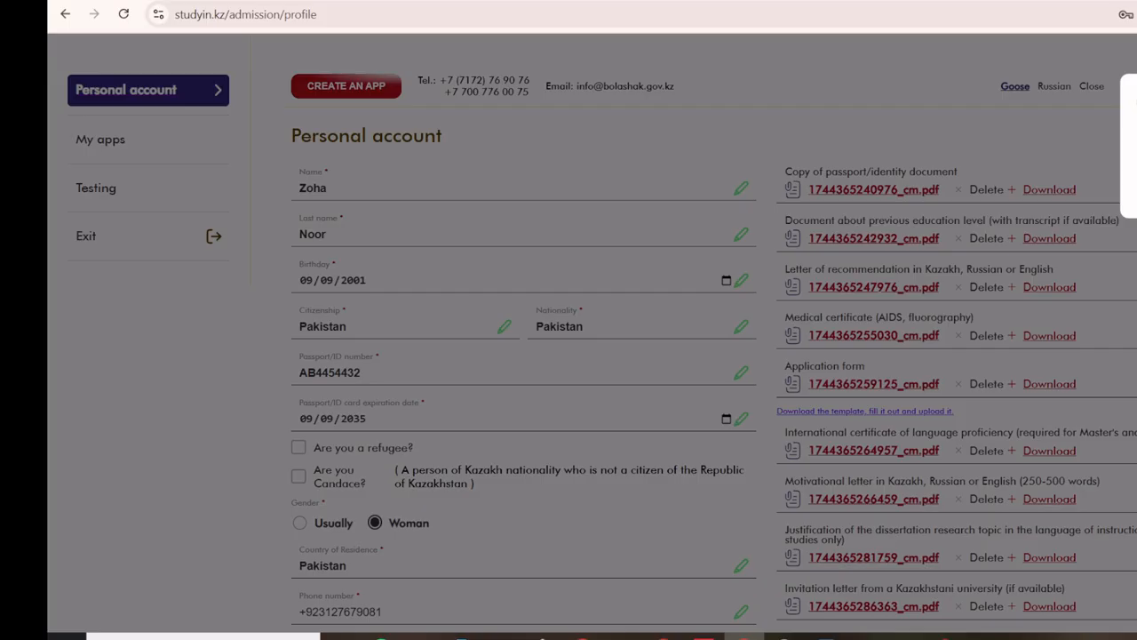
click(1063, 135)
scroll(621, 355, down, 1)
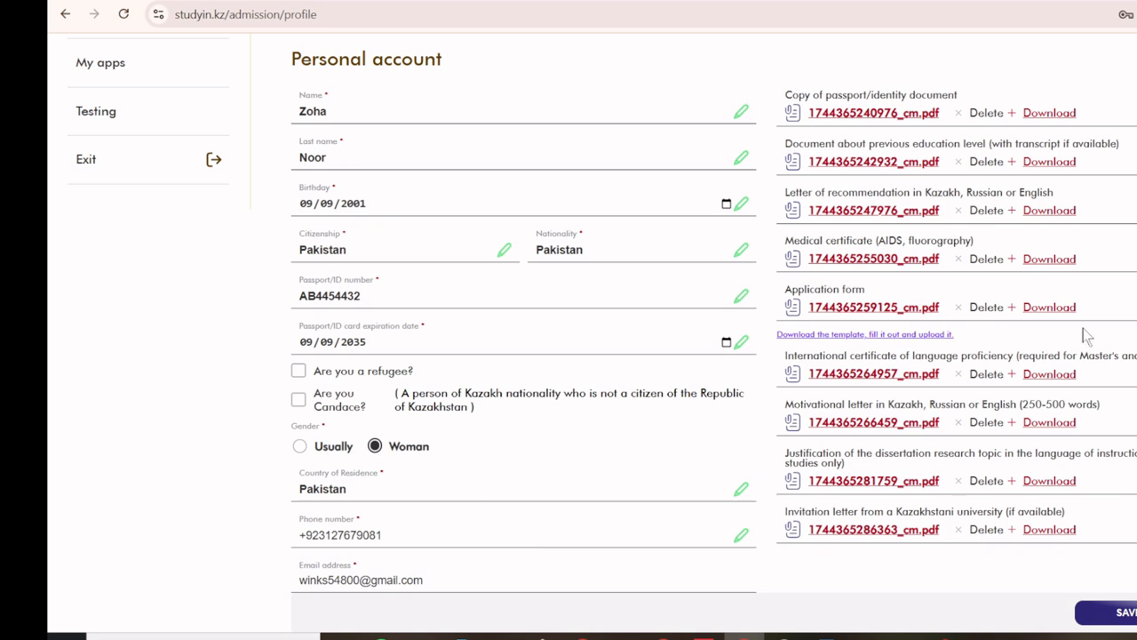
click(1110, 612)
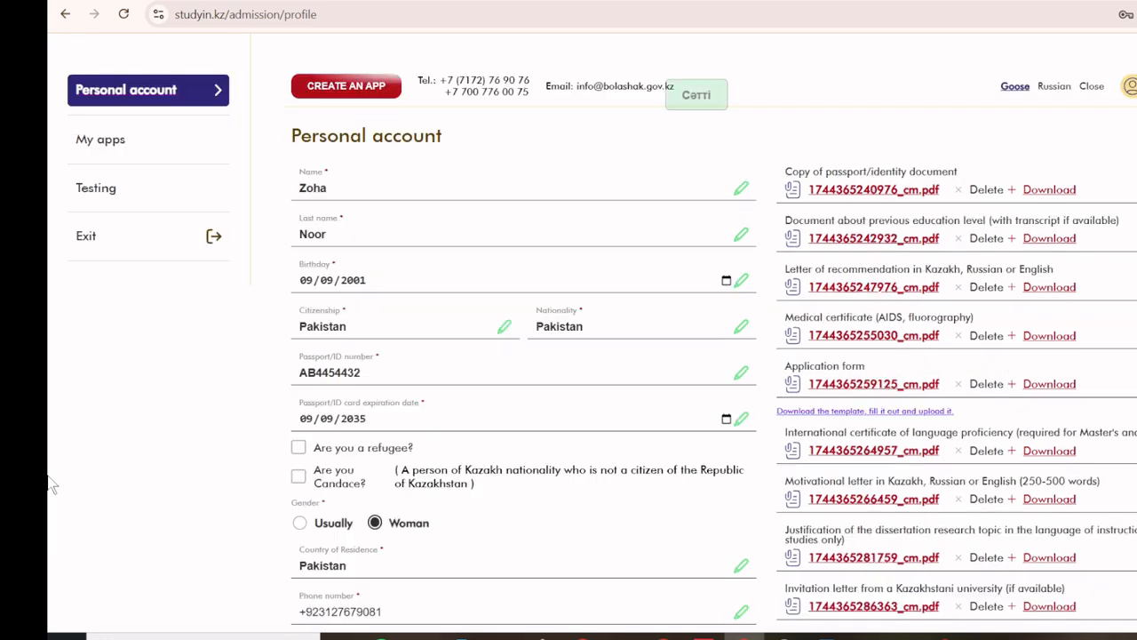
right_click(897, 126)
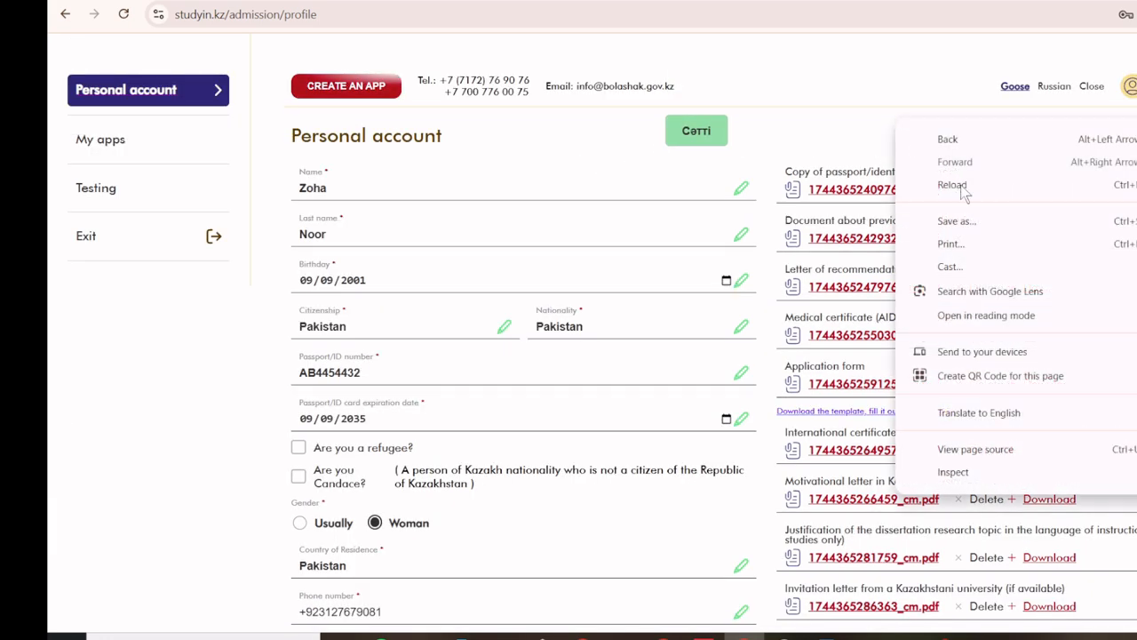
click(946, 411)
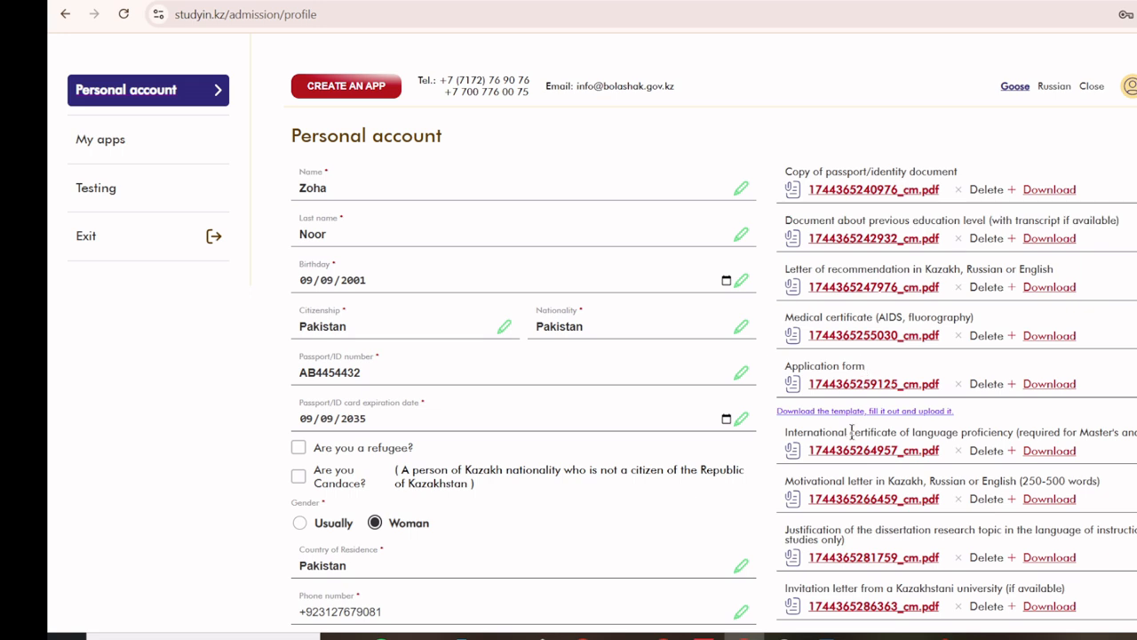
drag(785, 368, 861, 368)
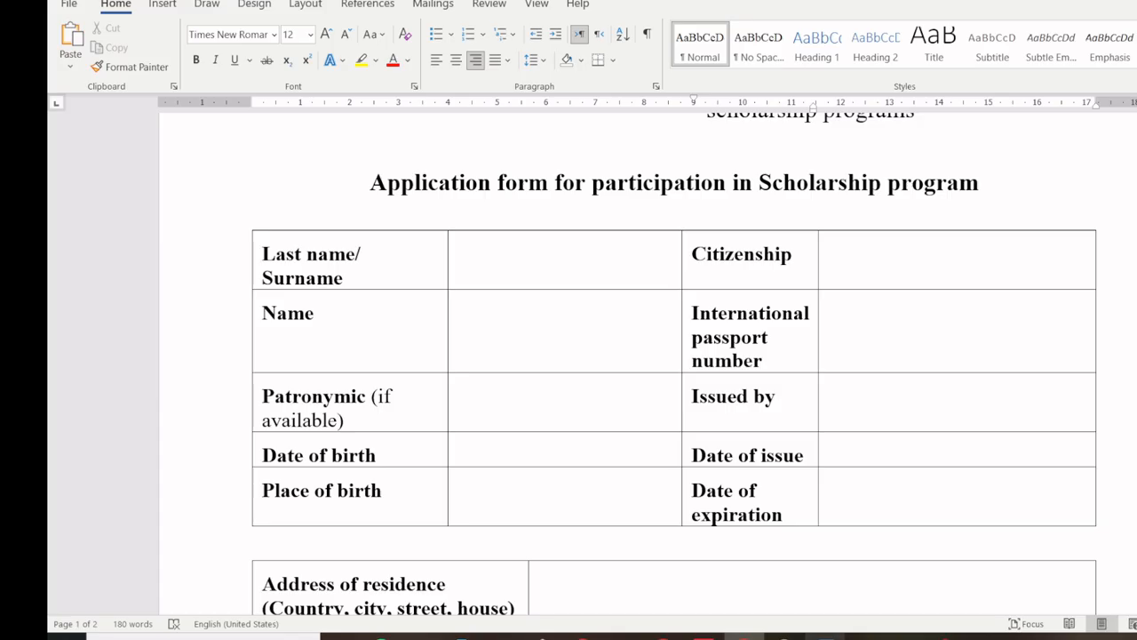
Step: Check the empty Speciality and Study language cells in the Word form's table
scroll(495, 432, down, 10)
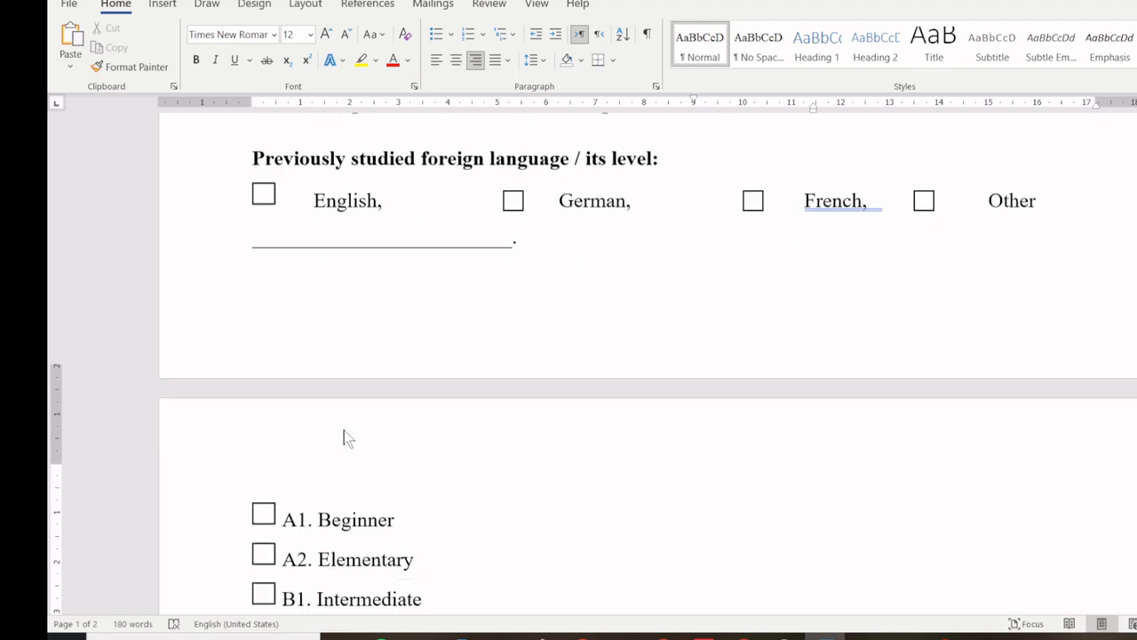
scroll(344, 430, down, 10)
click(560, 418)
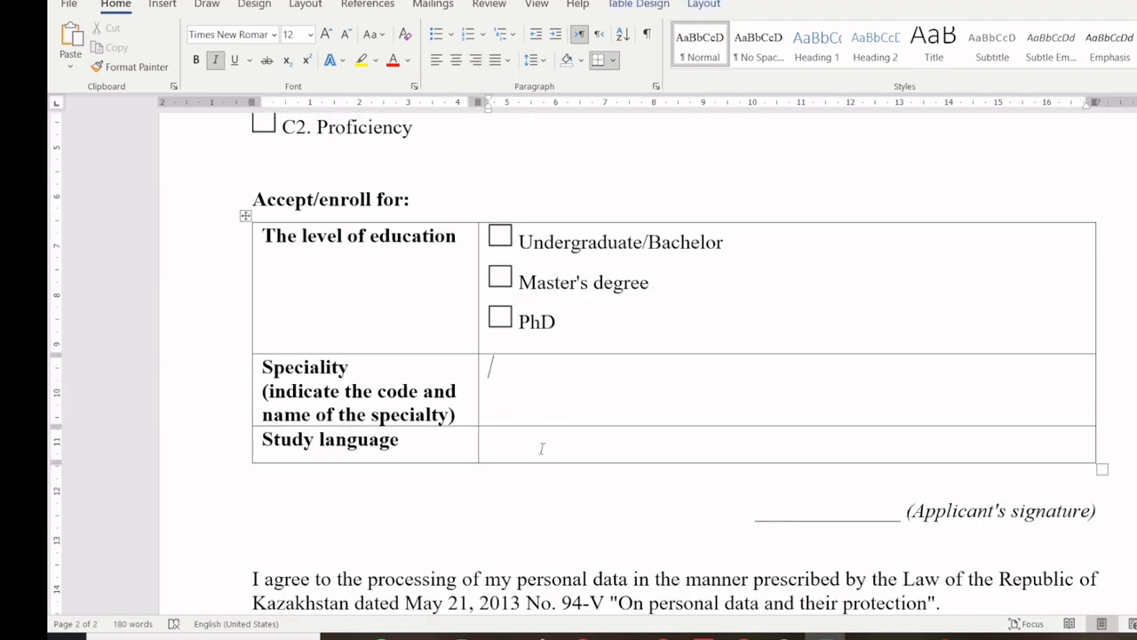
click(541, 448)
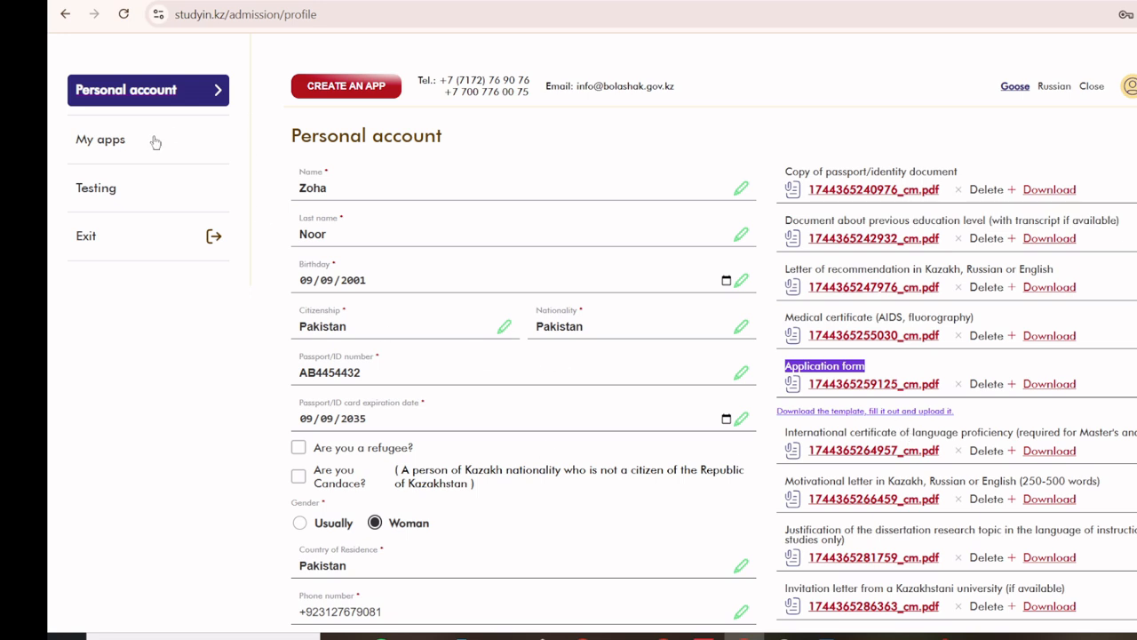
Step: Start a new application from the Personal account and advance to its Step 2 form
scroll(636, 260, down, 1)
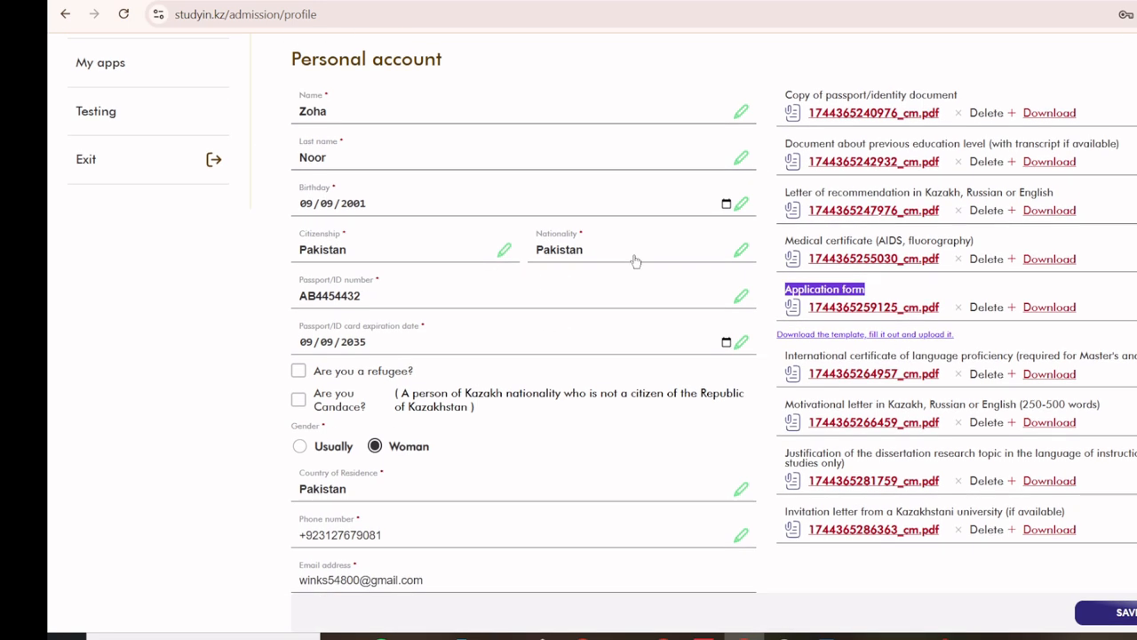
scroll(619, 513, up, 1)
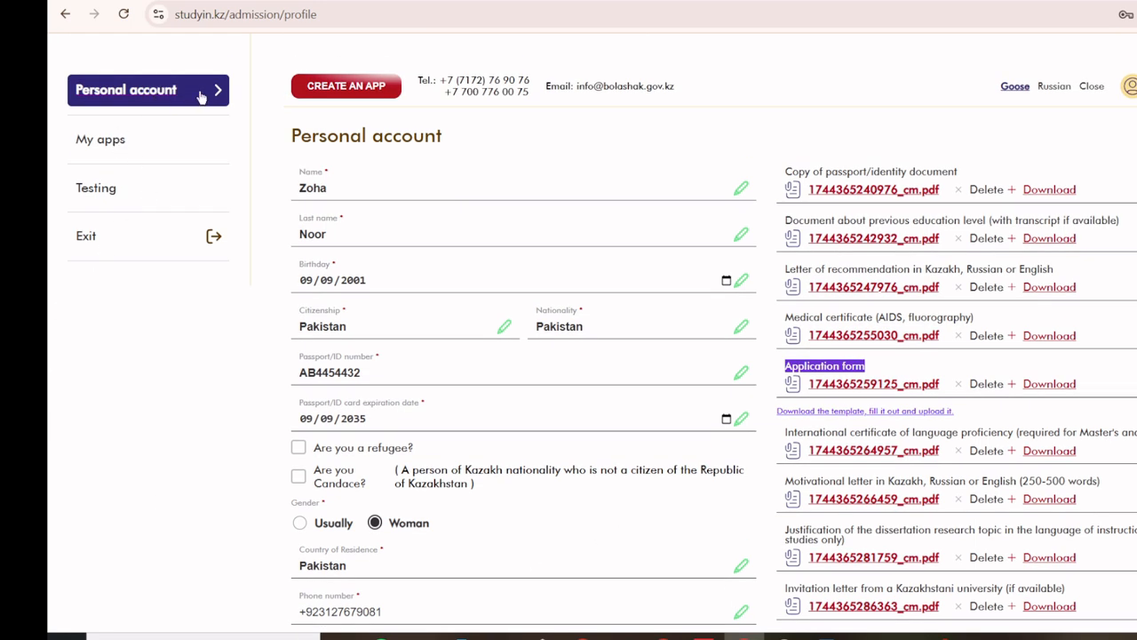
click(391, 86)
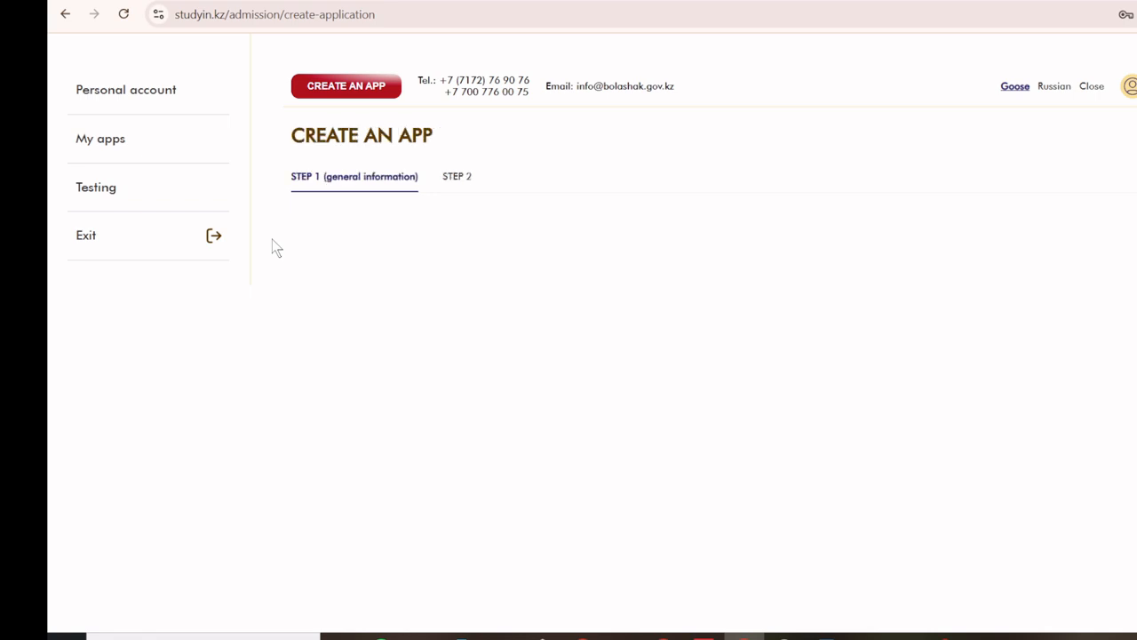
scroll(569, 204, down, 3)
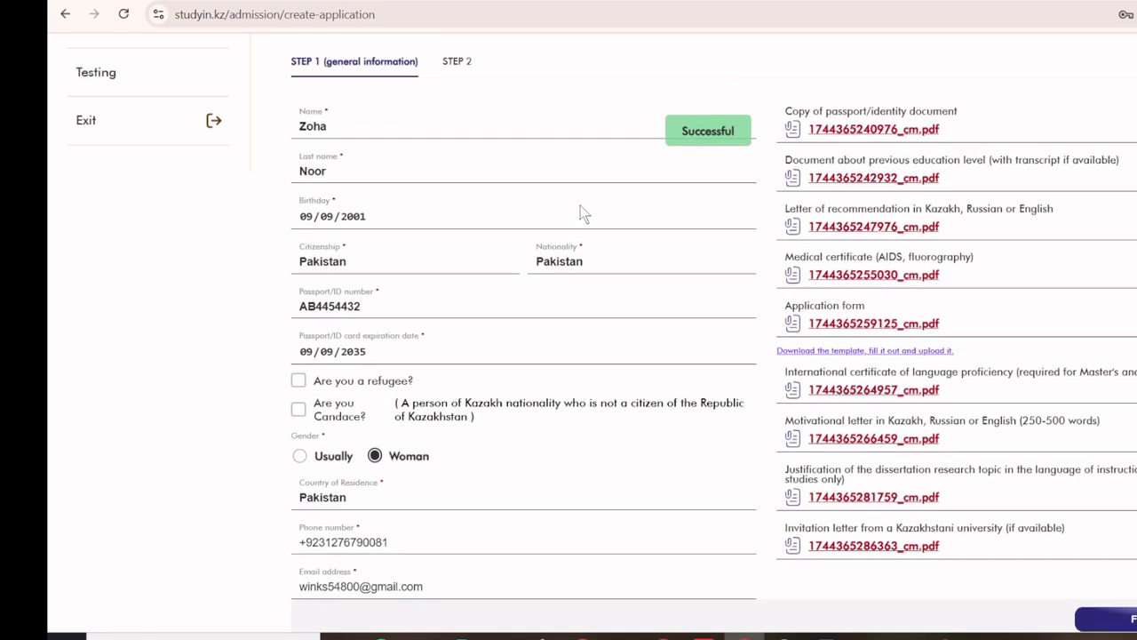
scroll(579, 212, up, 3)
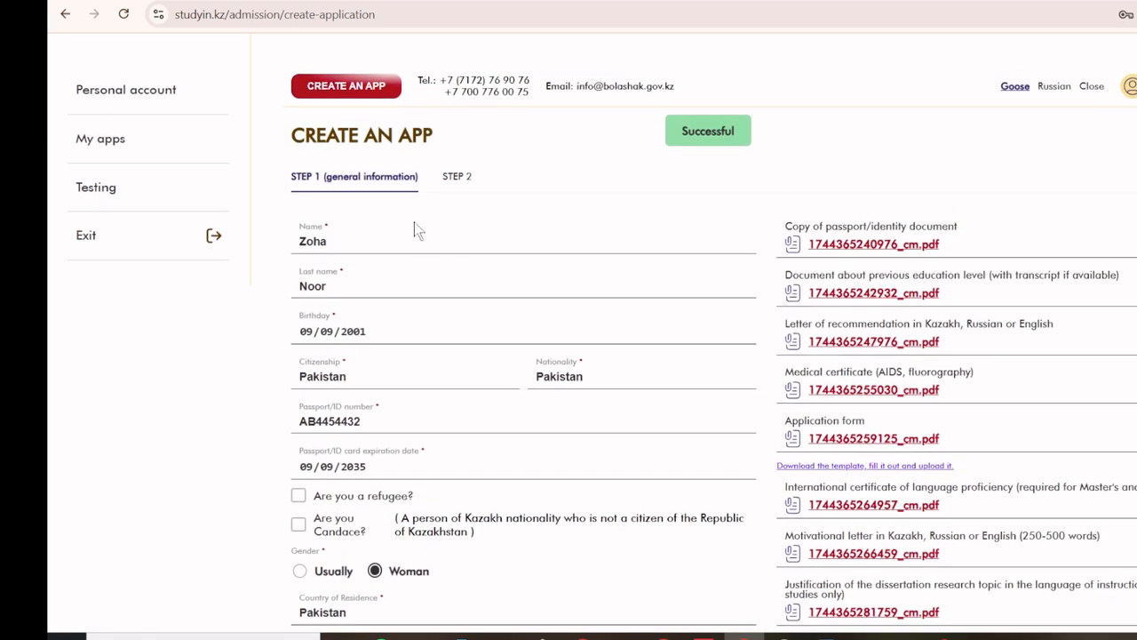
click(458, 177)
Step: Translate the form to English, then choose Master's degree, English instruction and GPA 3.50
right_click(888, 189)
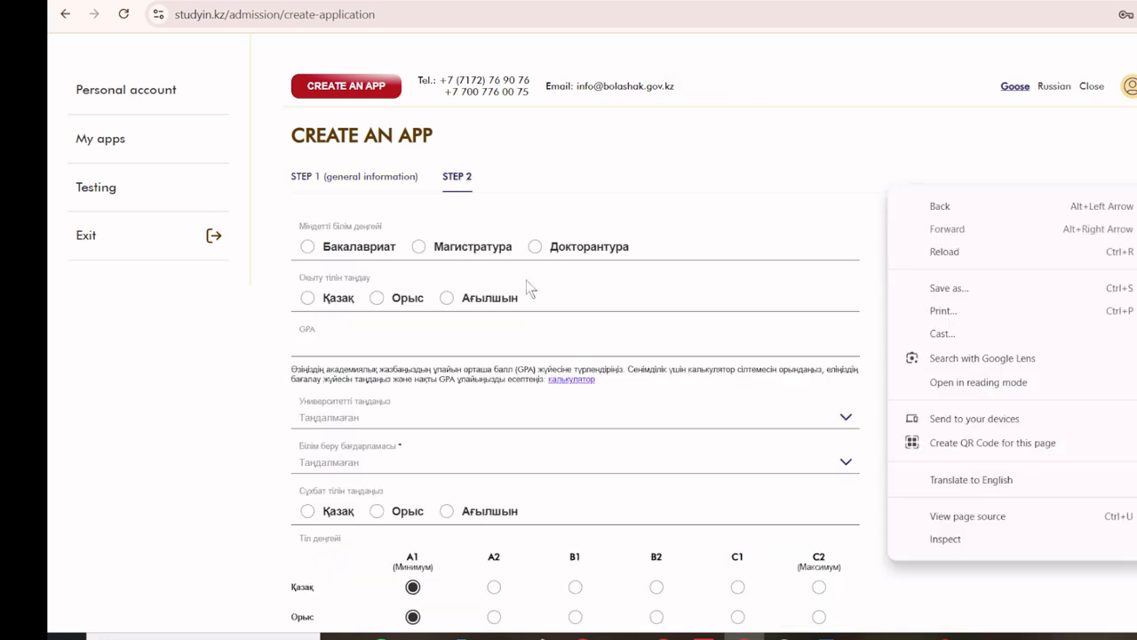
click(959, 480)
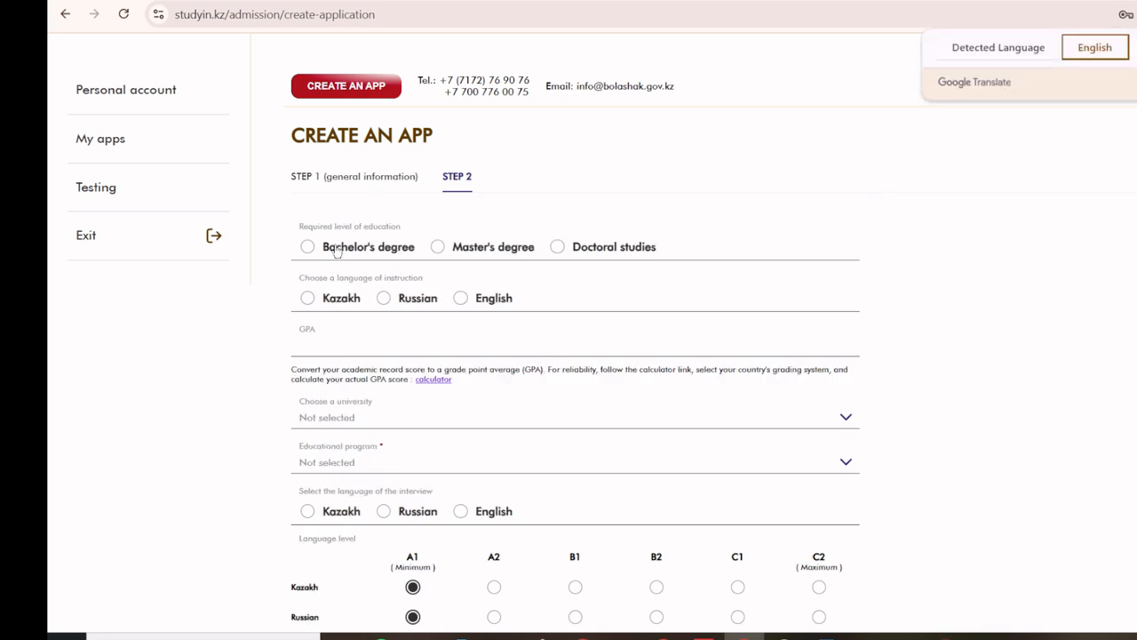
click(436, 247)
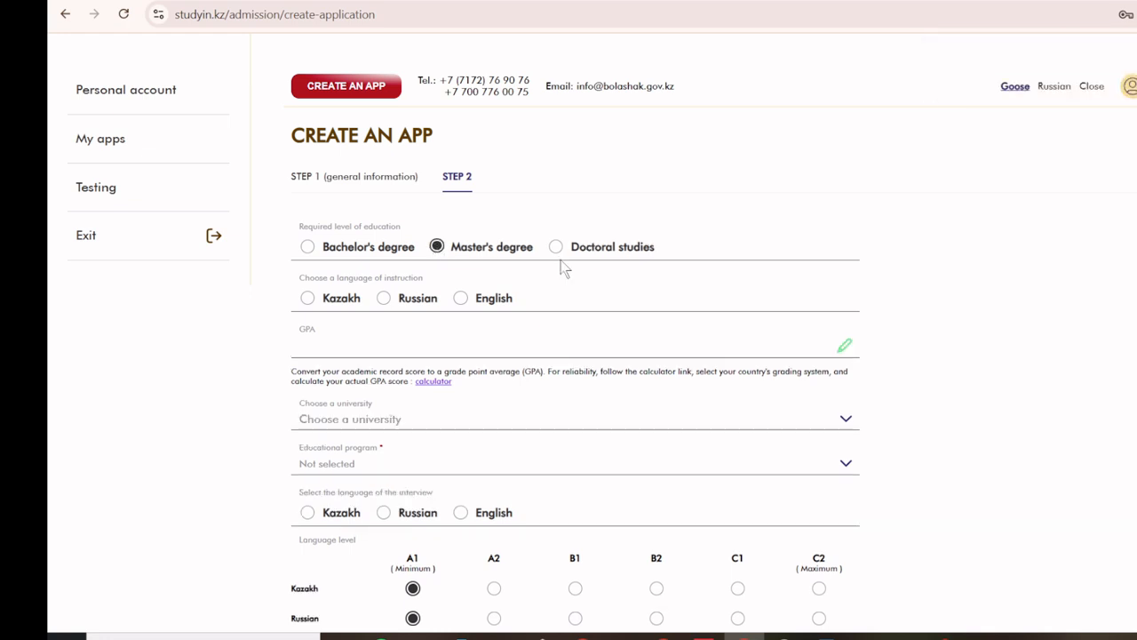
click(461, 299)
scroll(238, 387, down, 1)
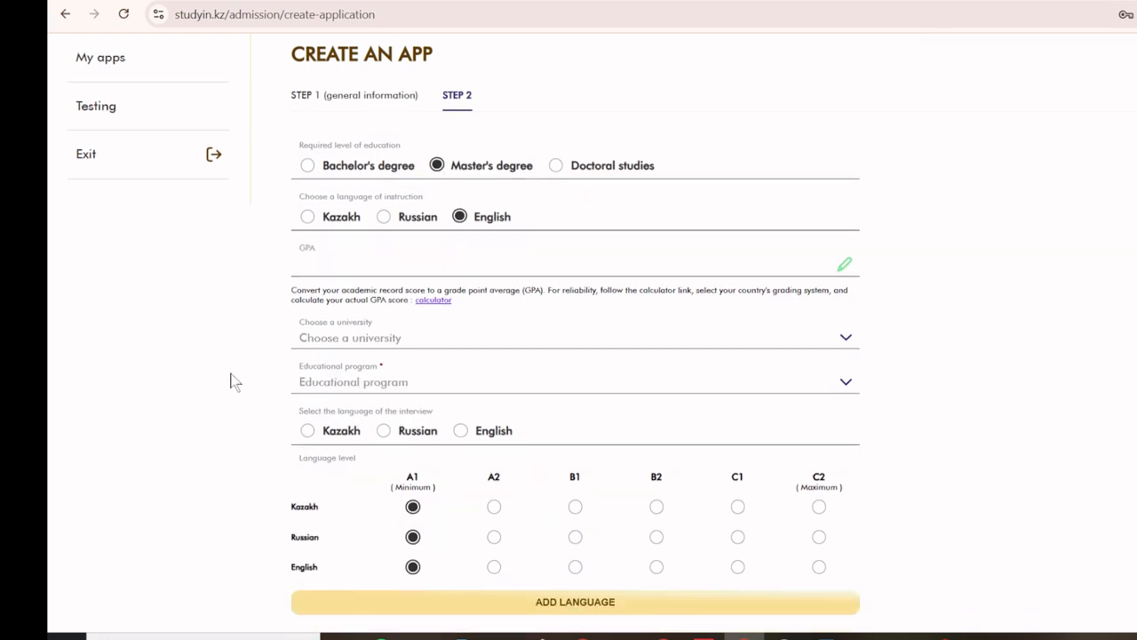
click(335, 266)
text(3.50)
click(356, 342)
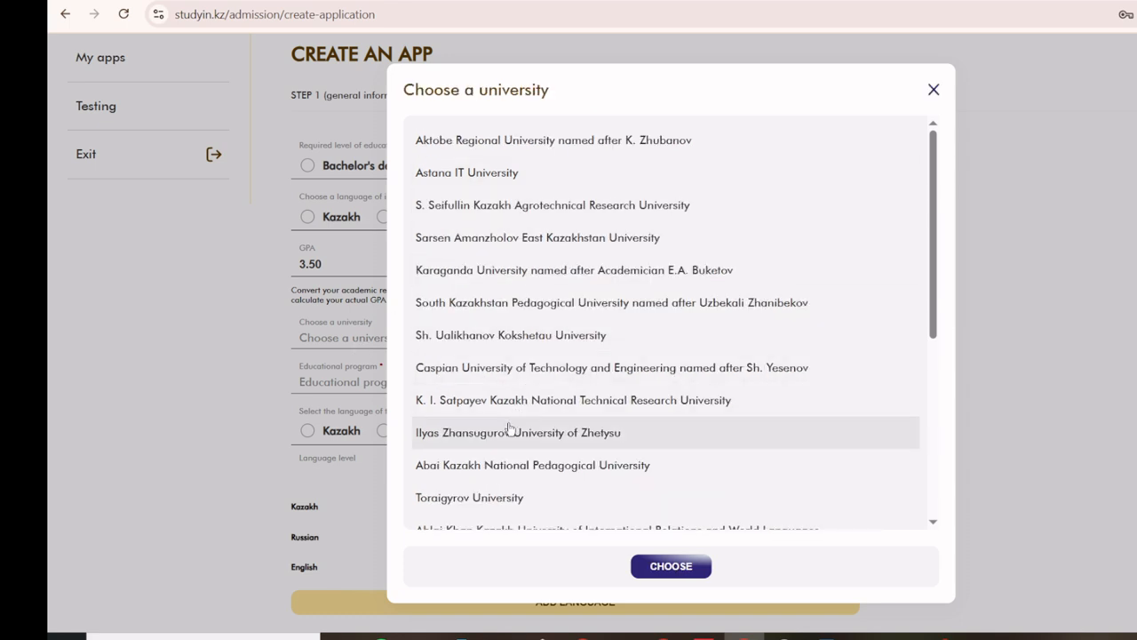
Step: Choose Toraigyrov University and the 7M04107 Financial Management programme
scroll(525, 355, down, 2)
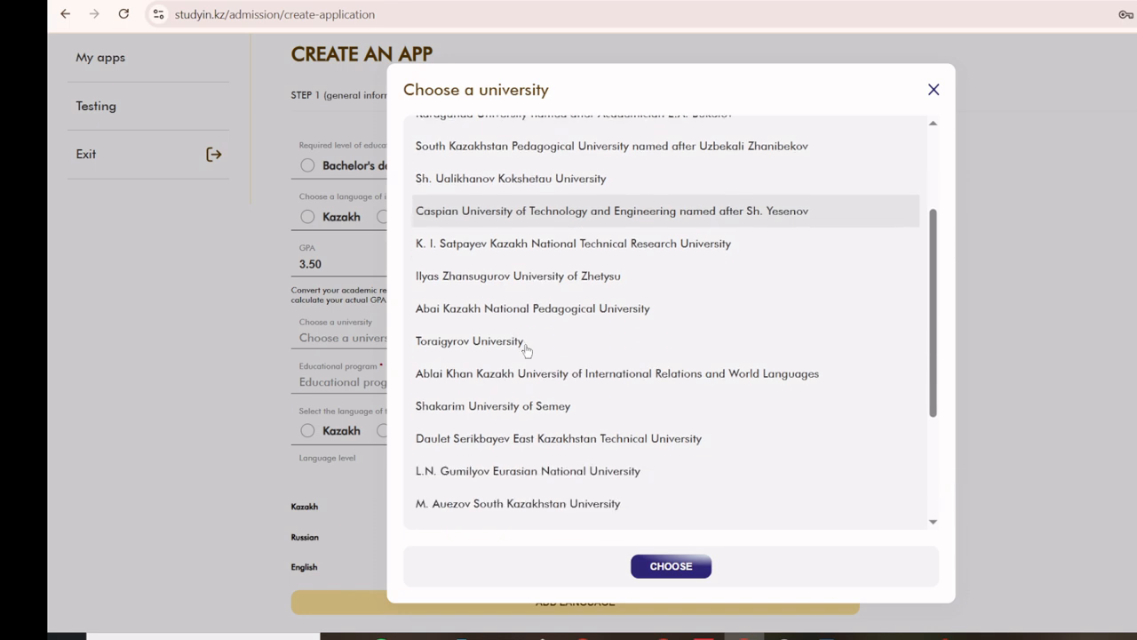
click(496, 338)
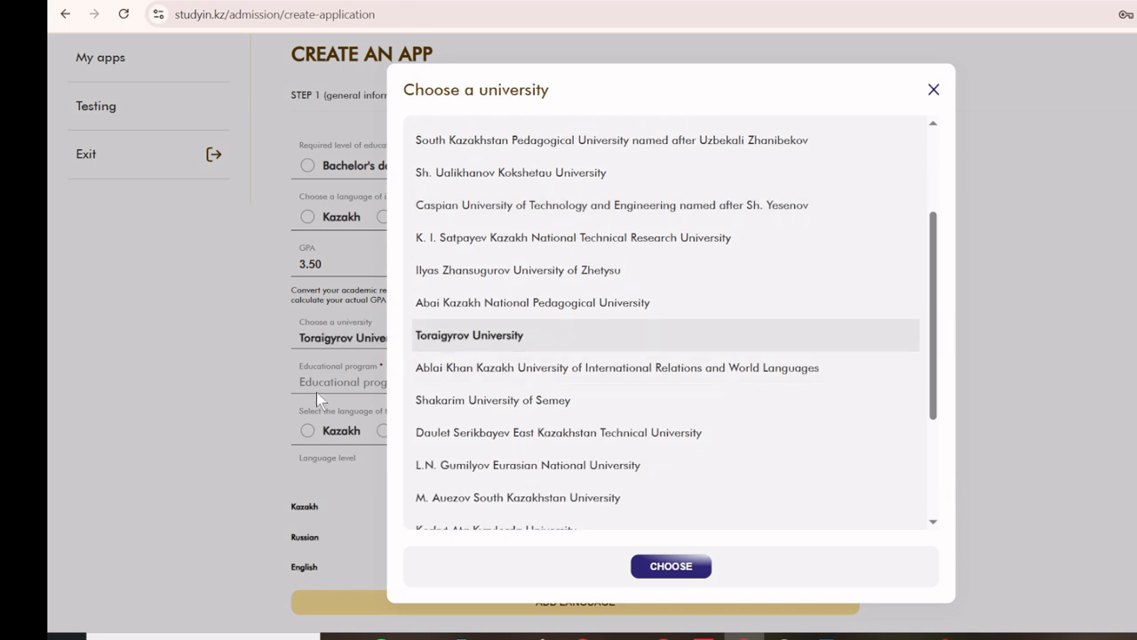
click(671, 569)
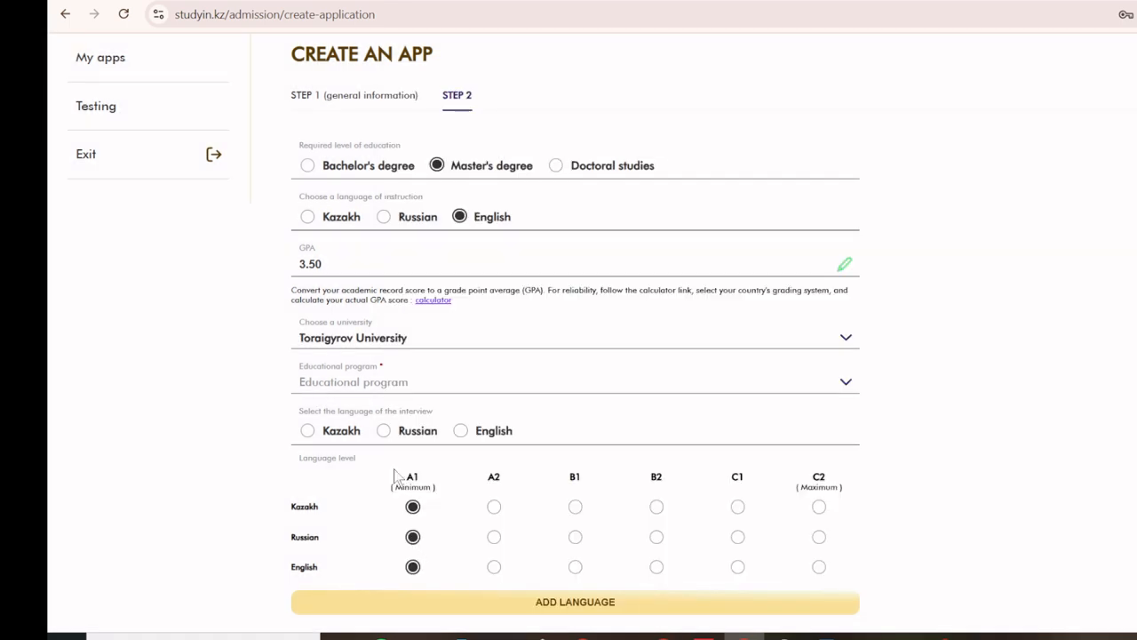
click(349, 387)
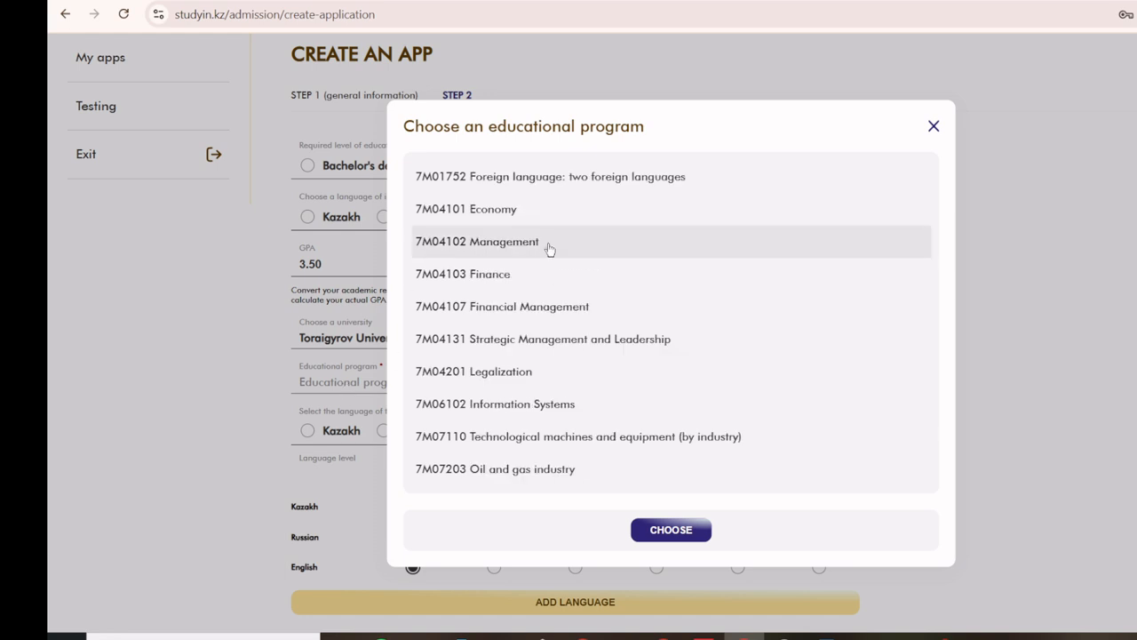
click(539, 313)
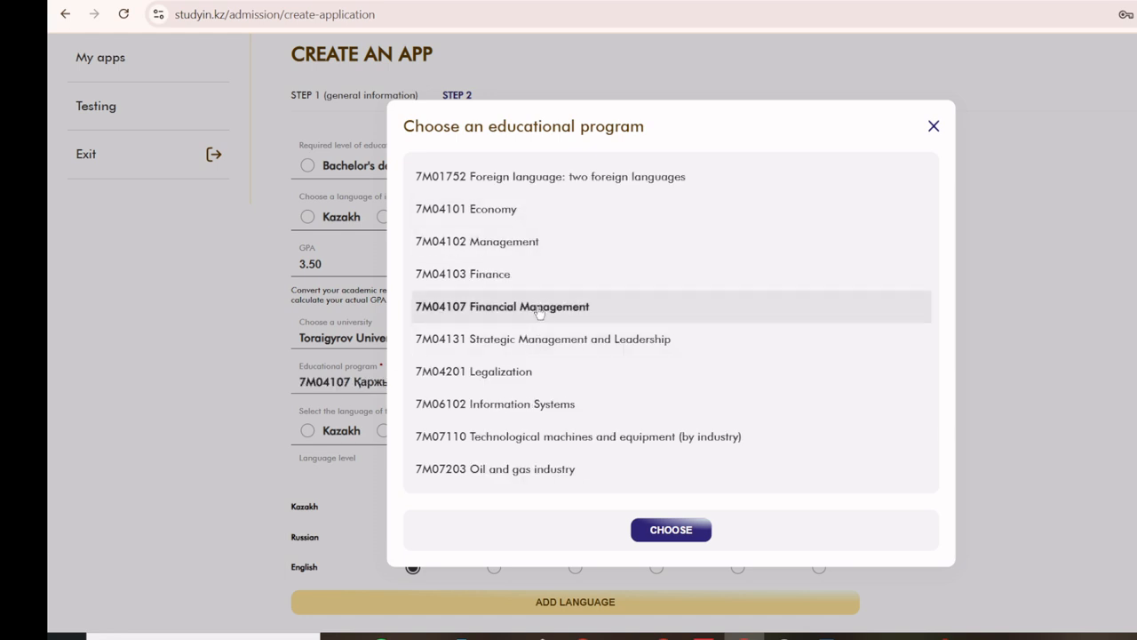
click(687, 531)
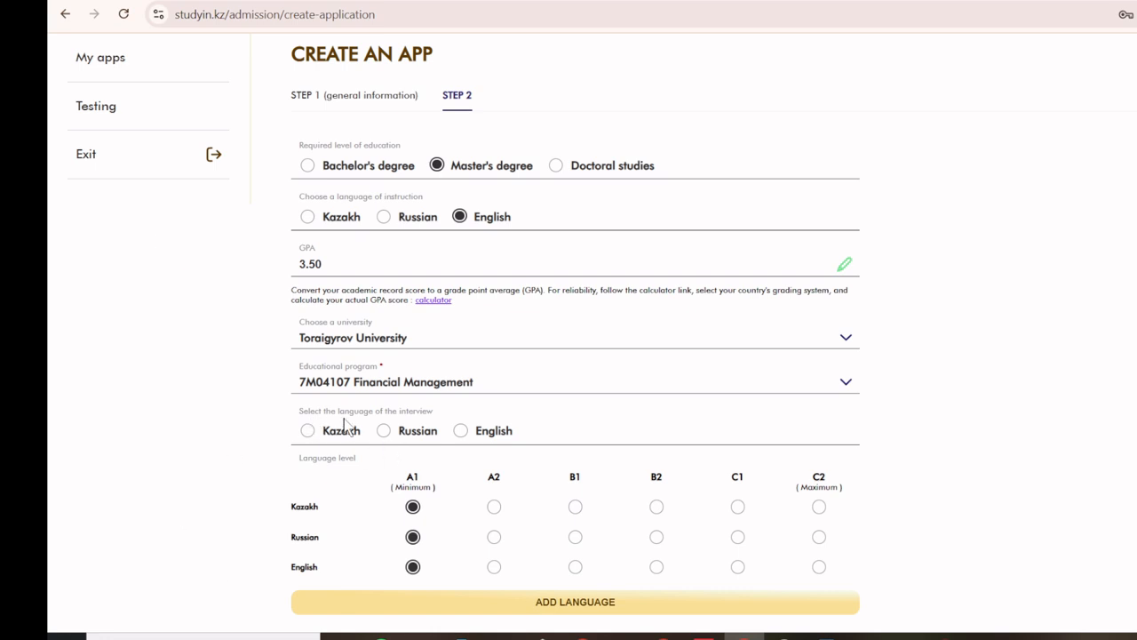
Step: Set the interview language to English, rate English at B2, and submit the application
click(460, 431)
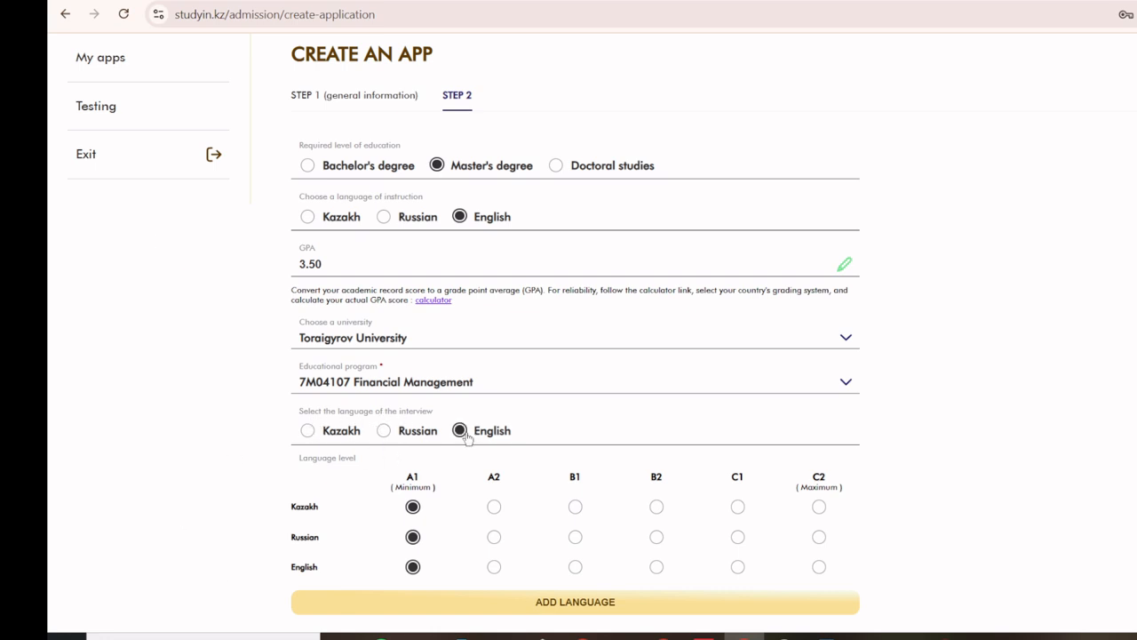
scroll(891, 440, down, 1)
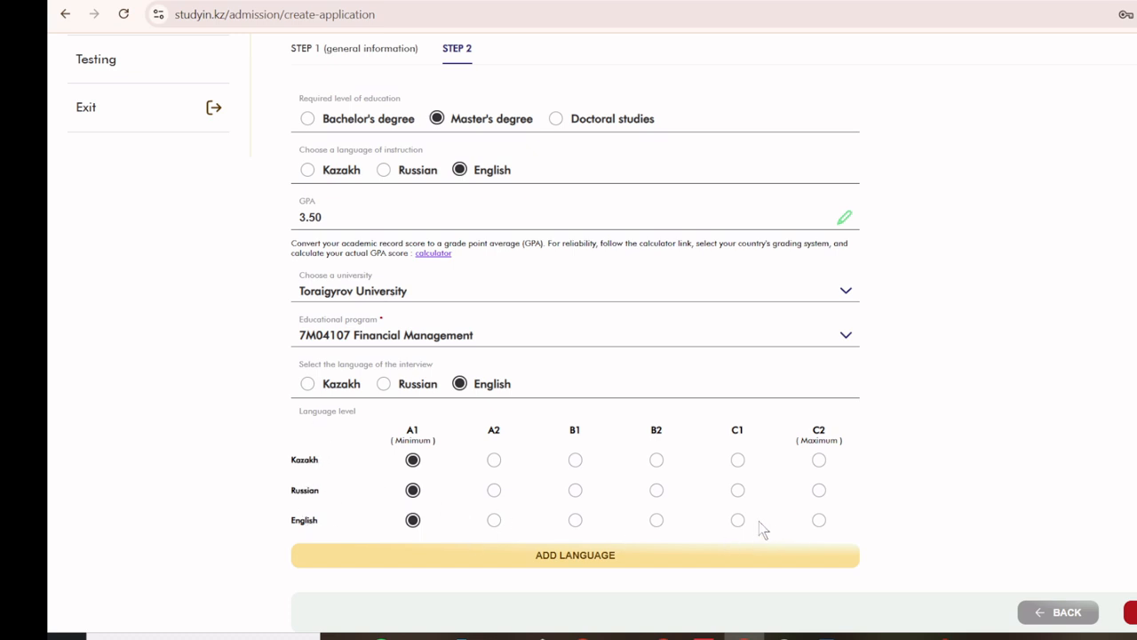
click(657, 519)
click(738, 521)
click(657, 521)
scroll(952, 375, up, 2)
scroll(1050, 352, down, 2)
click(1131, 612)
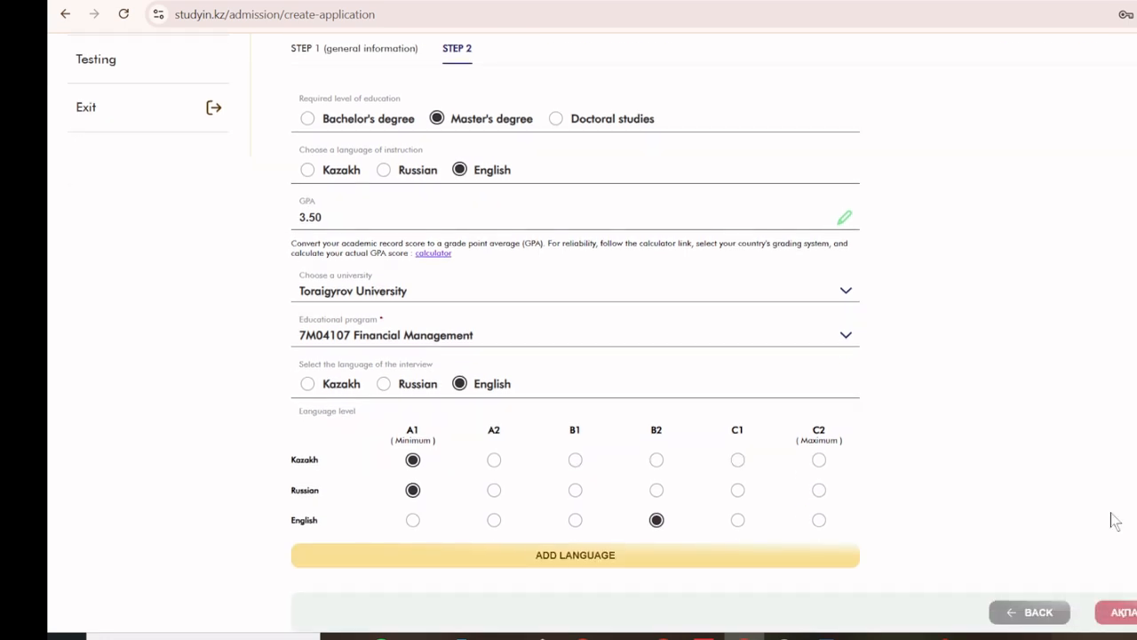
scroll(1126, 320, up, 2)
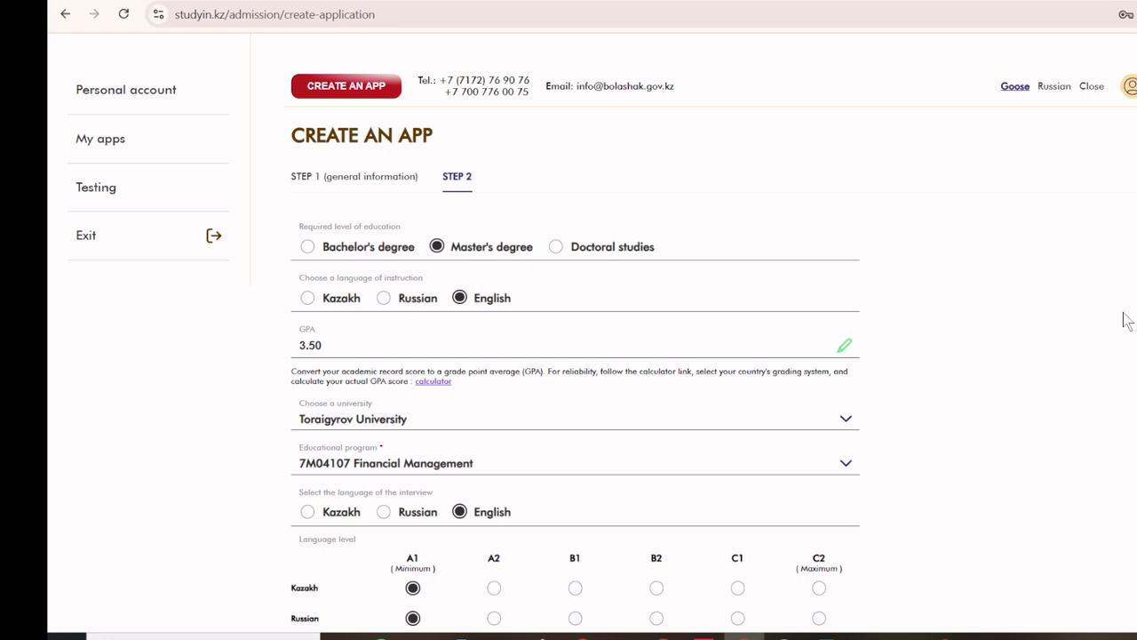
Step: Confirm the new application is listed under My apps, then return to the Bolashak page
scroll(1033, 311, down, 2)
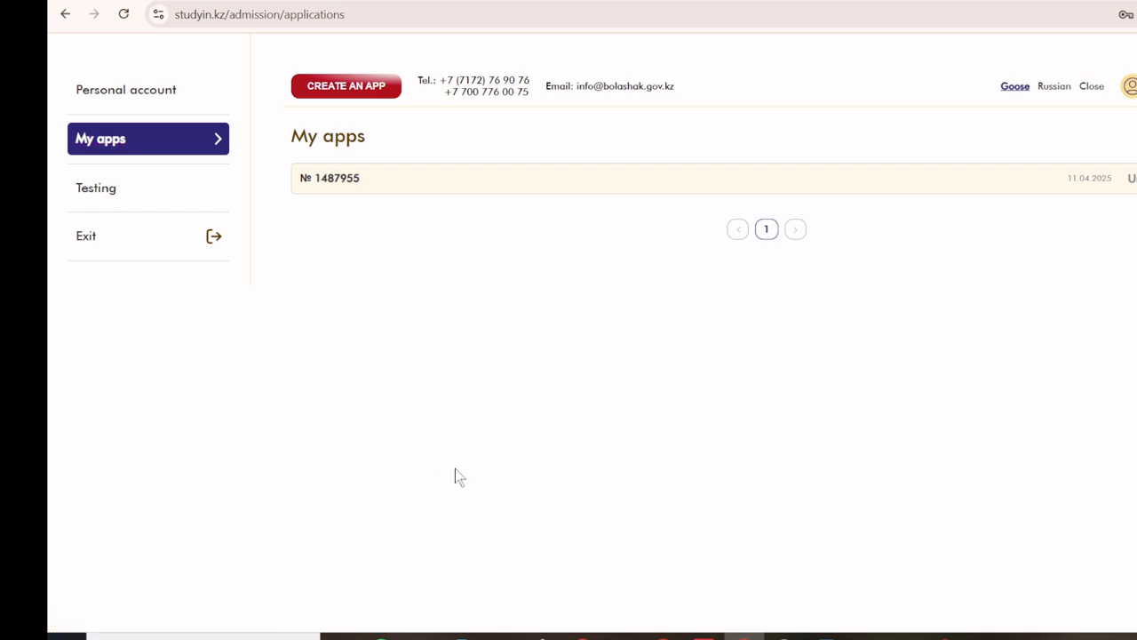
click(65, 14)
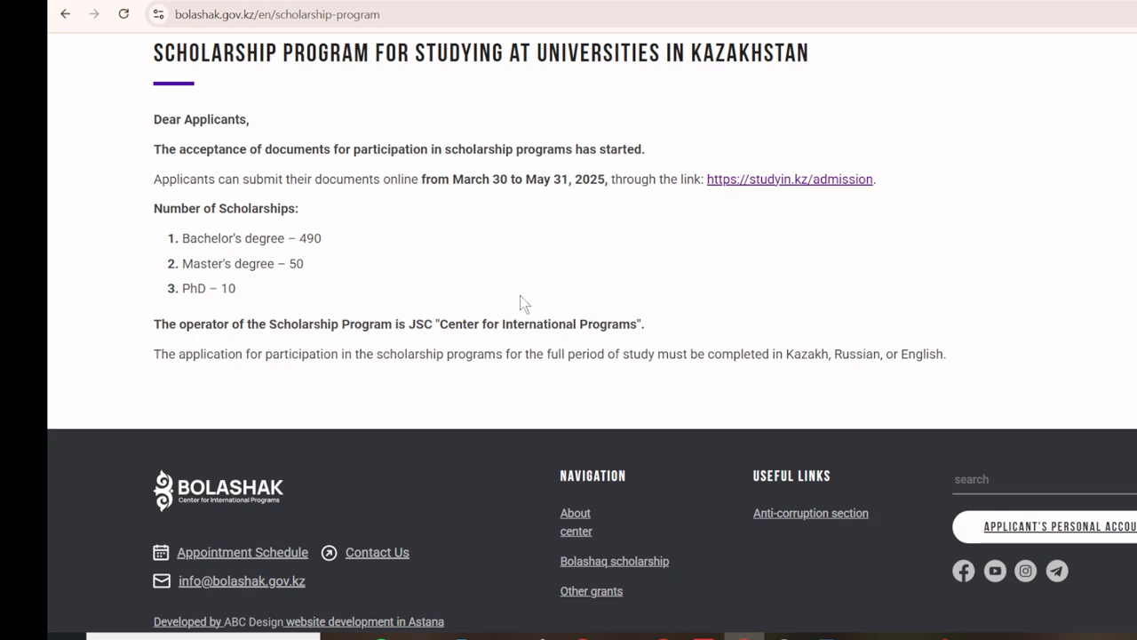
Step: Highlight the scholarship counts: Bachelor's 490, Master's 50, PhD 10
scroll(520, 295, up, 4)
scroll(522, 302, down, 2)
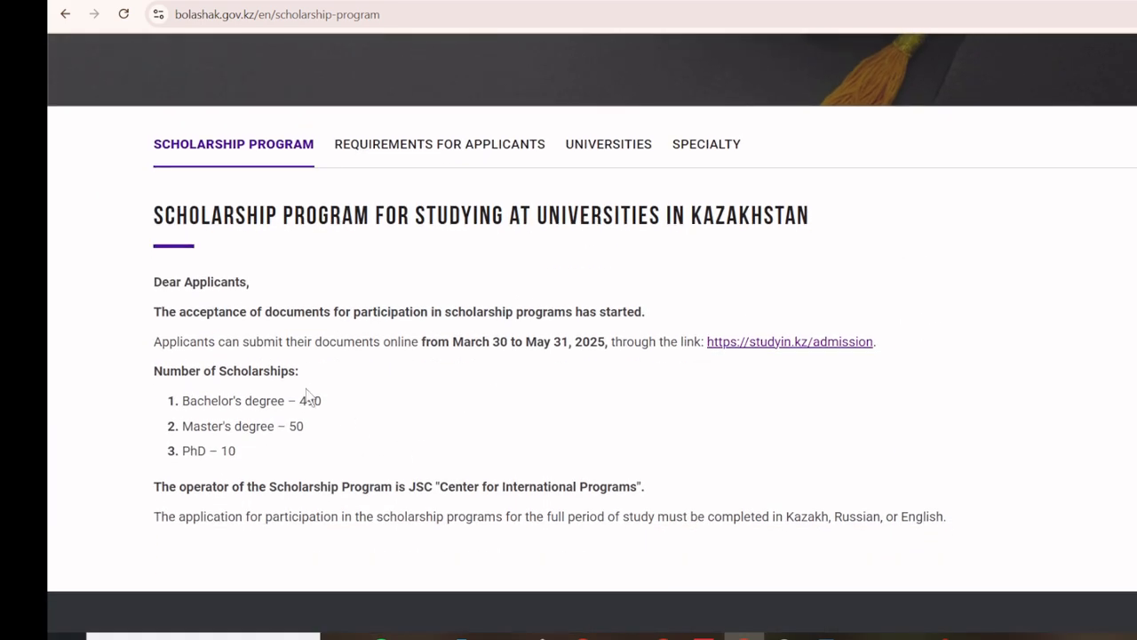
drag(301, 401, 323, 449)
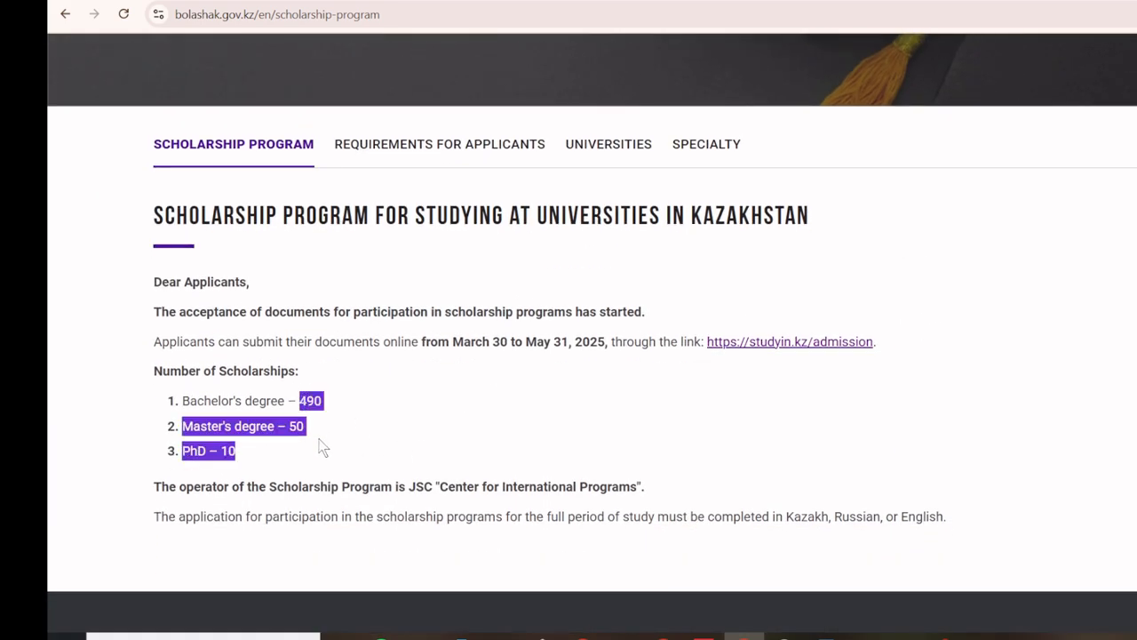
click(258, 456)
drag(236, 463, 181, 402)
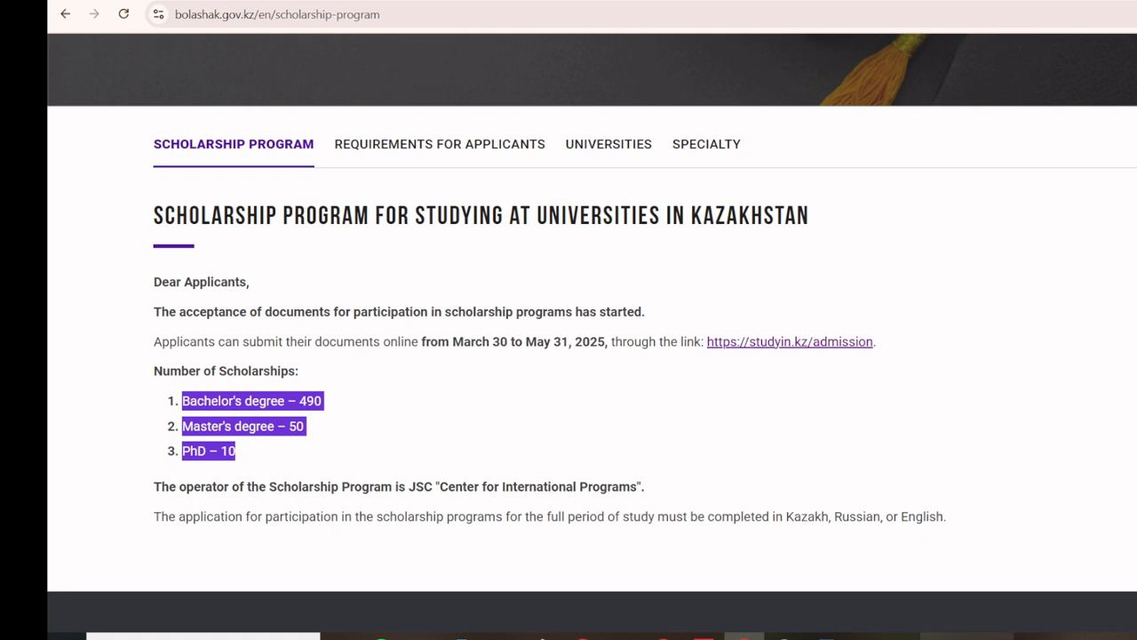
click(784, 637)
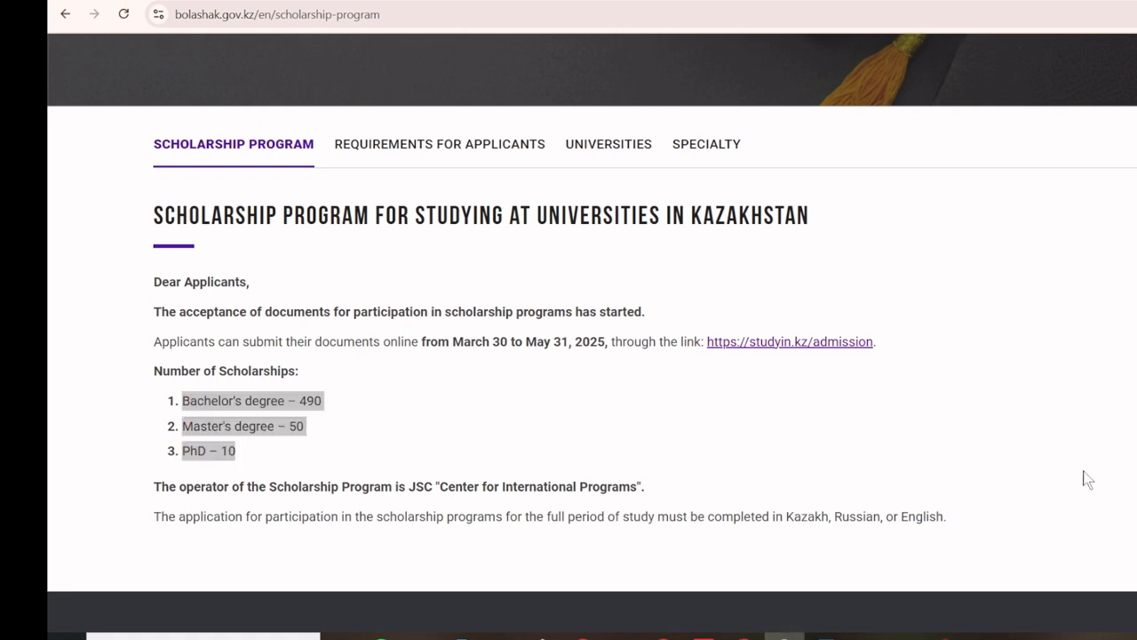